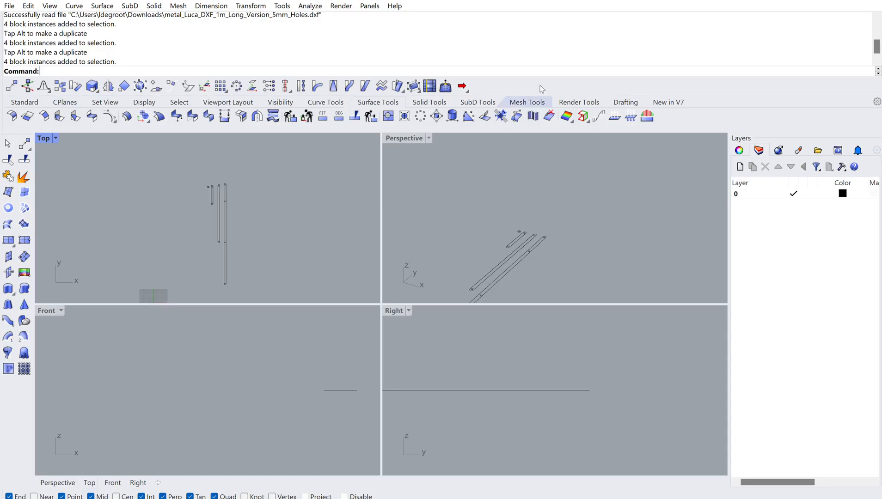
- Look at the Viewport Layout and Standard toolsets and leave the Curve Tools set showing
left_click(235, 100)
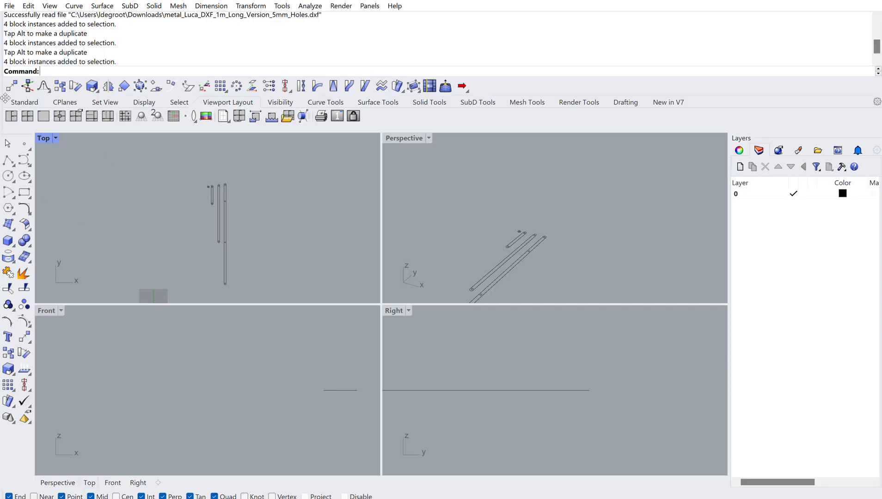
left_click(21, 101)
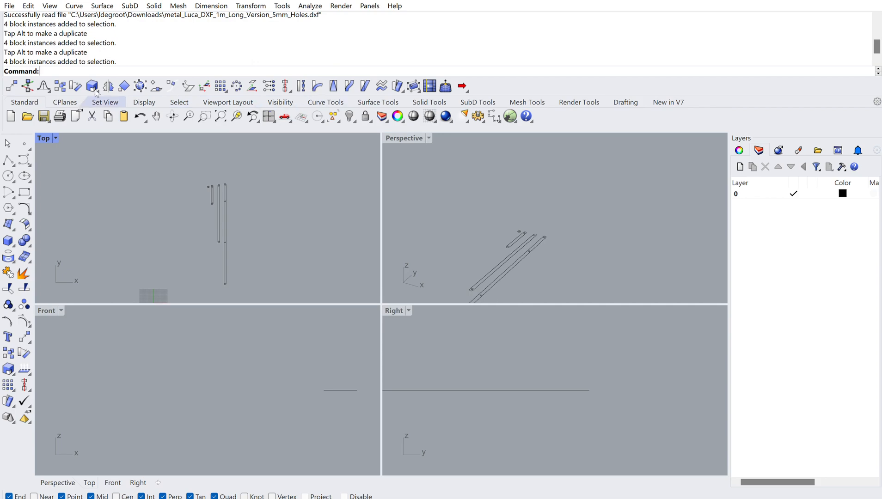
left_click(325, 102)
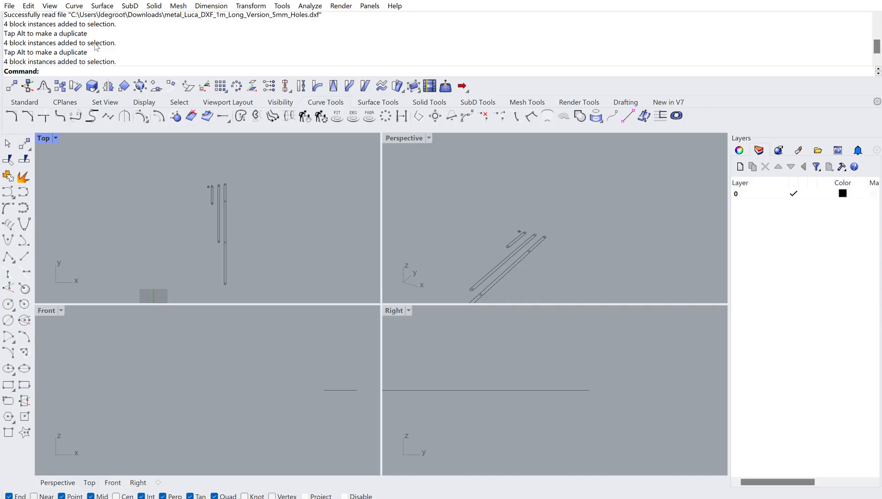
left_click(421, 202)
type("Djdj")
key("BackSpace")
key("BackSpace")
key("BackSpace")
key("BackSpace")
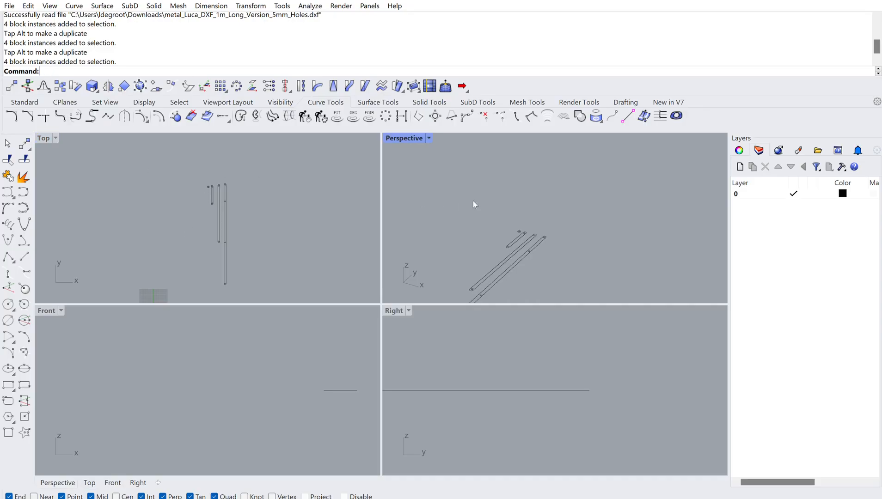
- Select every object with the SelAll command and clear the selection
type("SelAll")
key("Return")
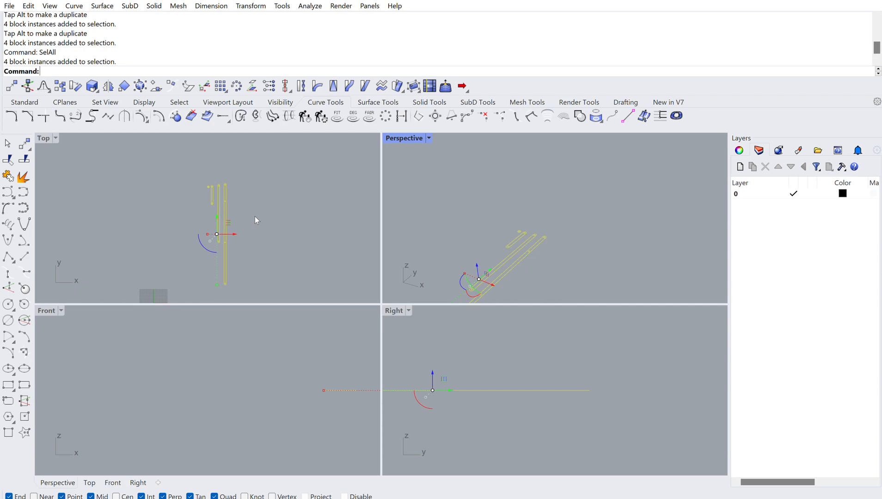
left_click(344, 176)
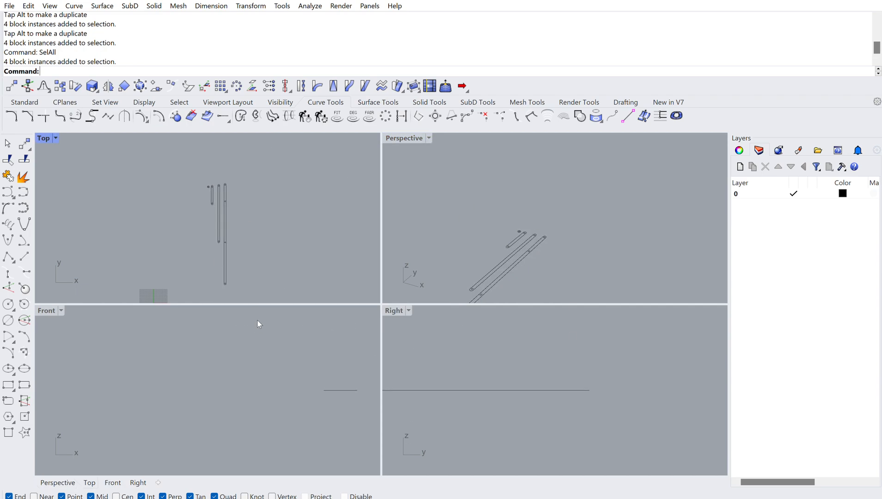
- Maximize the viewport and switch between the standard views to compare the bars, ending on the Top view
right_click_drag(423, 252, 525, 231)
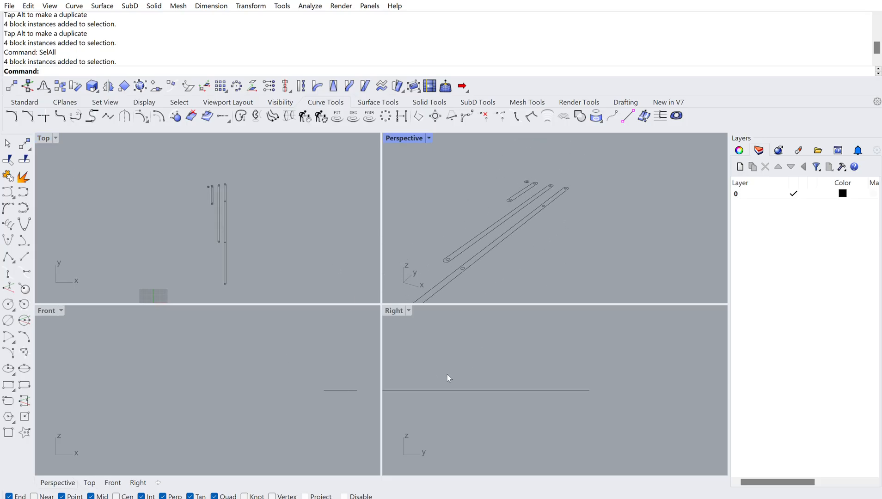
left_click(144, 162)
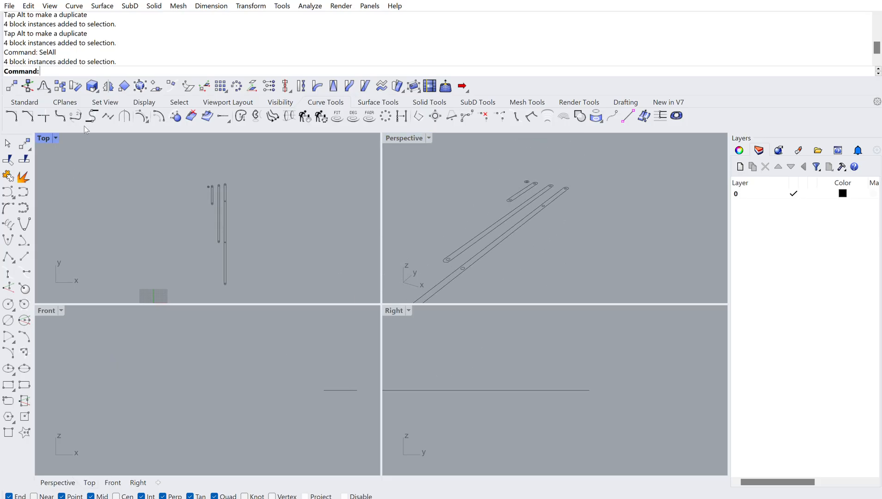
double_click(44, 137)
left_click(57, 482)
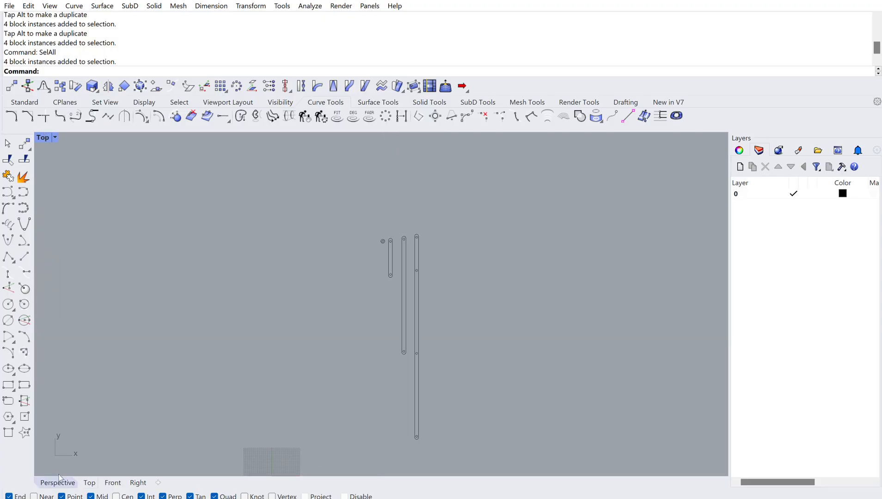
left_click(104, 479)
left_click(56, 482)
scroll(258, 300, "down", 1)
left_click(91, 479)
left_click(52, 482)
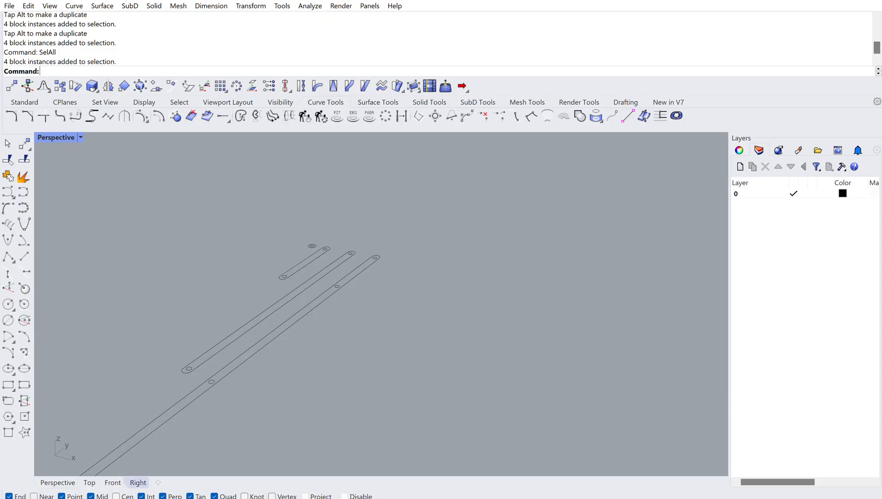
left_click(89, 483)
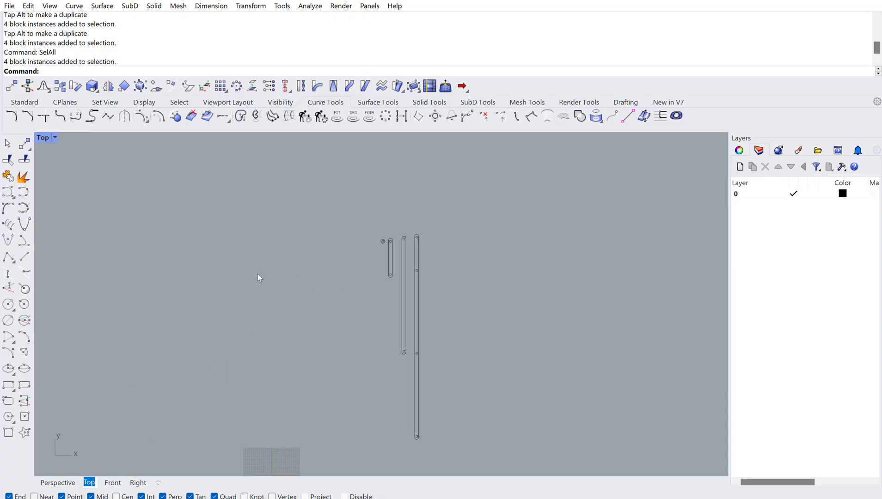
- Move all four block instances together toward the grid in the Top view using the gumball
scroll(264, 245, "down", 3)
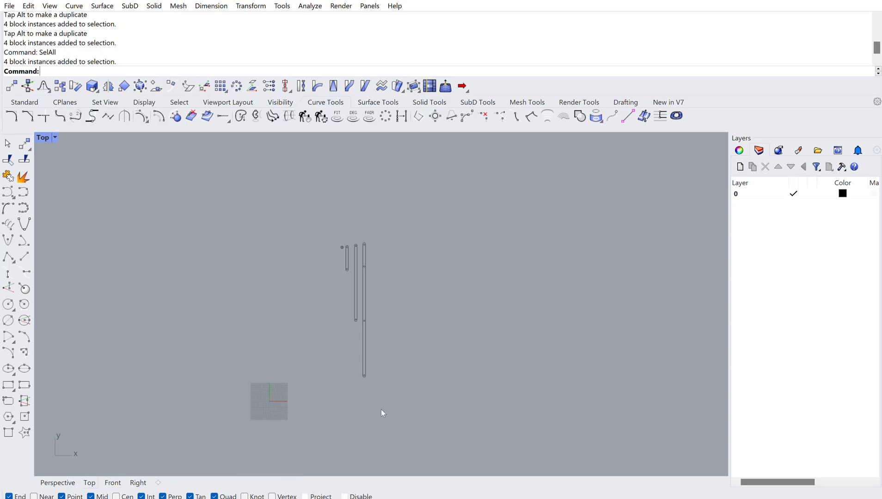
left_click_drag(305, 206, 414, 437)
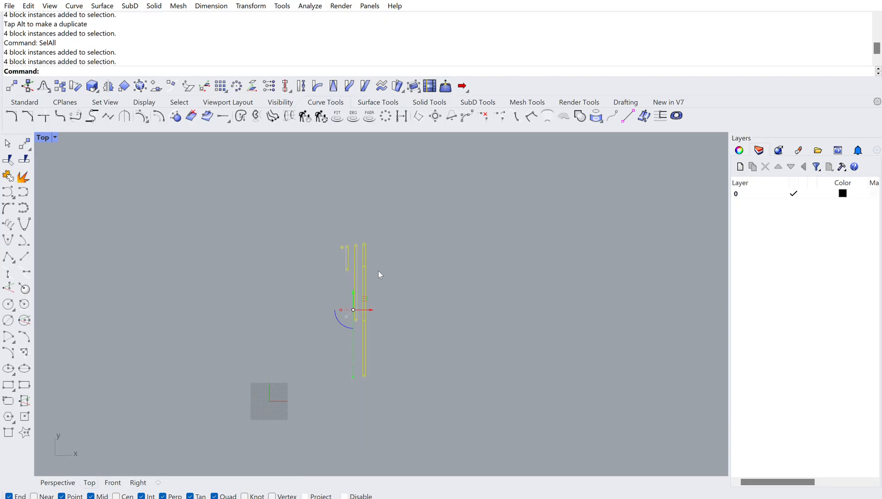
left_click_drag(364, 296, 297, 310)
left_click(362, 346)
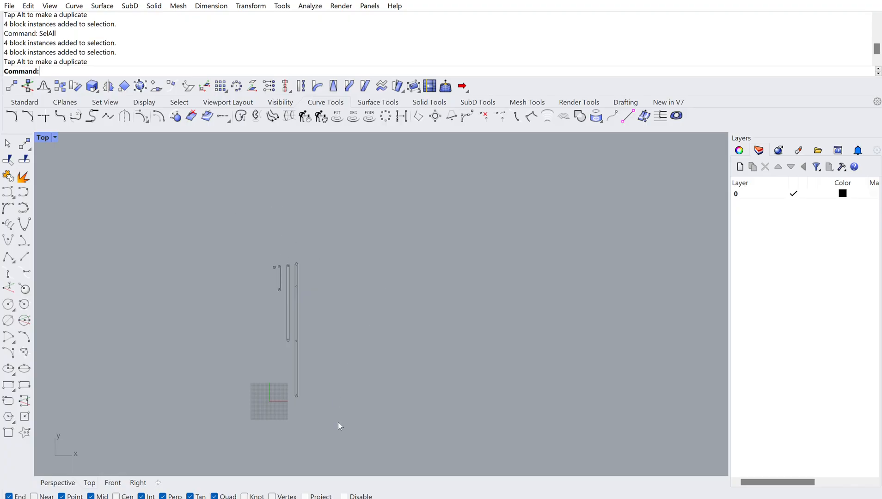
- Demonstrate window selection on all four blocks and on smaller groups of them
left_click_drag(239, 230, 326, 407)
left_click_drag(199, 220, 373, 418)
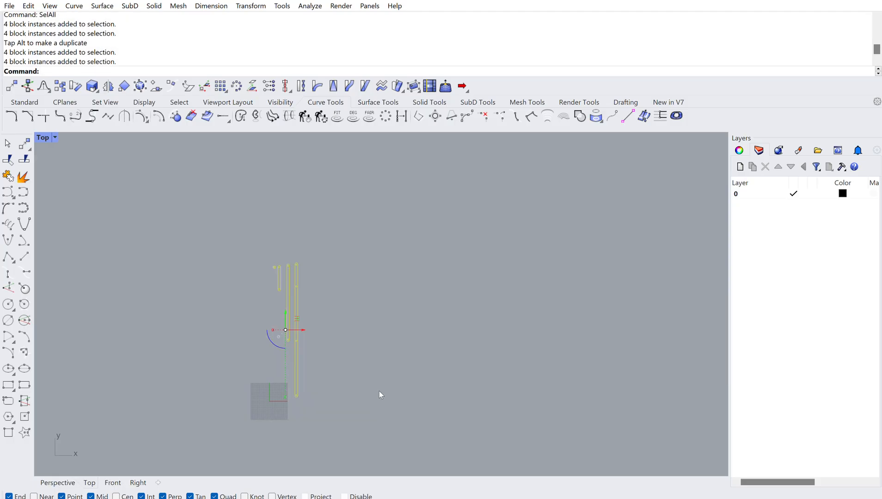
left_click_drag(212, 208, 343, 320)
left_click_drag(246, 237, 338, 354)
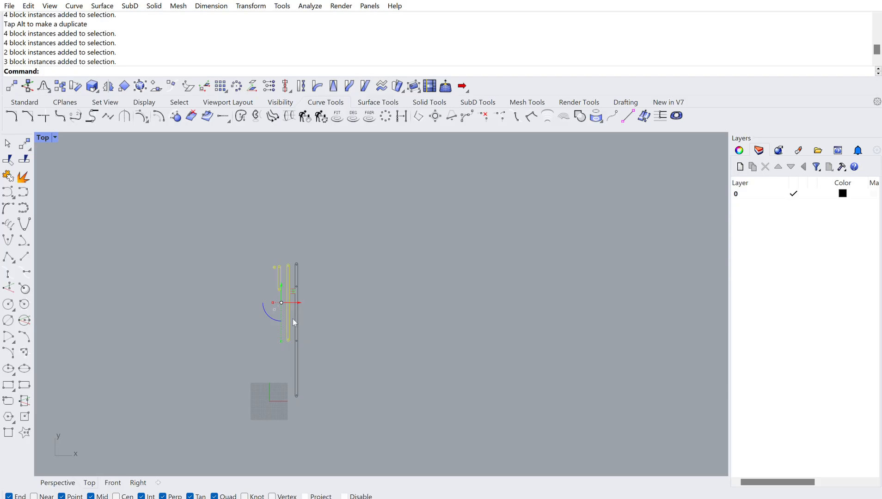
scroll(293, 319, "up", 10)
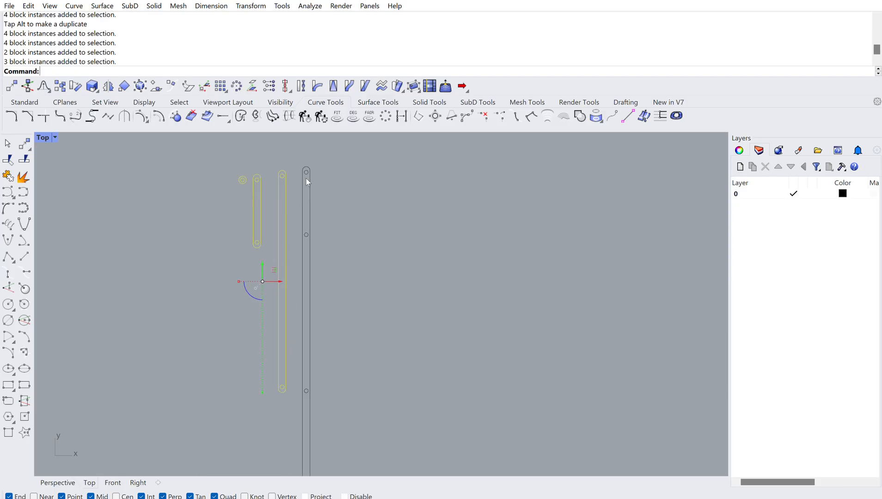
left_click(351, 216)
left_click_drag(207, 148, 410, 305)
left_click(434, 230)
left_click_drag(223, 155, 390, 216)
- Select bars individually, capture all blocks with a crossing selection, and clear the selection
left_click(308, 210)
left_click(294, 207)
left_click(279, 201)
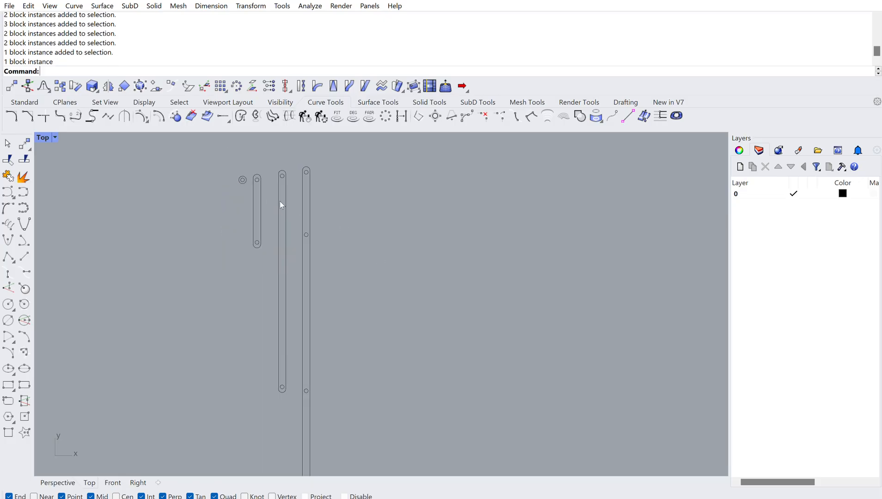
left_click(310, 210)
scroll(369, 221, "down", 4)
left_click_drag(401, 213, 259, 155)
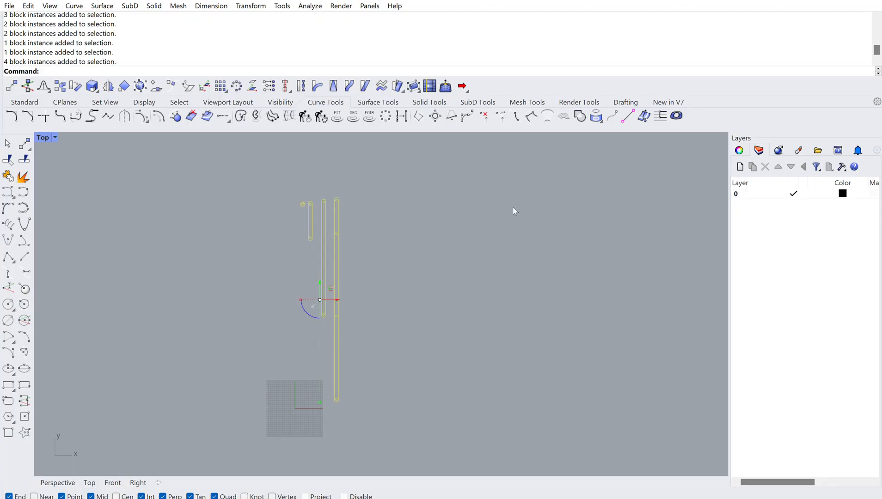
key("Escape")
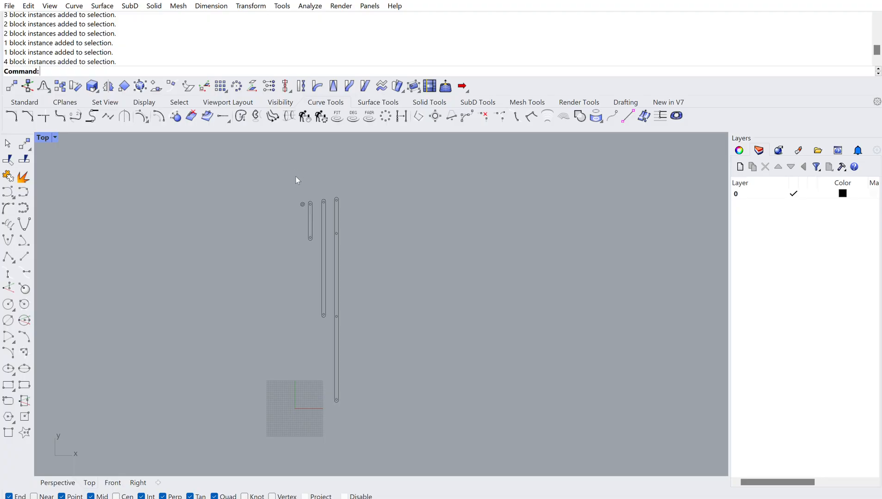
- Move the longest bar a short distance in the positive X direction, away from the other blocks, using the gumball
left_click(339, 210)
mouse_move(348, 289)
left_mouse_down()
mouse_move(419, 288)
mouse_move(385, 278)
mouse_move(355, 290)
left_mouse_up()
left_click(499, 273)
left_click(408, 276)
left_click(412, 278)
left_click(342, 272)
left_click(388, 287)
left_click(346, 284)
left_click(358, 235)
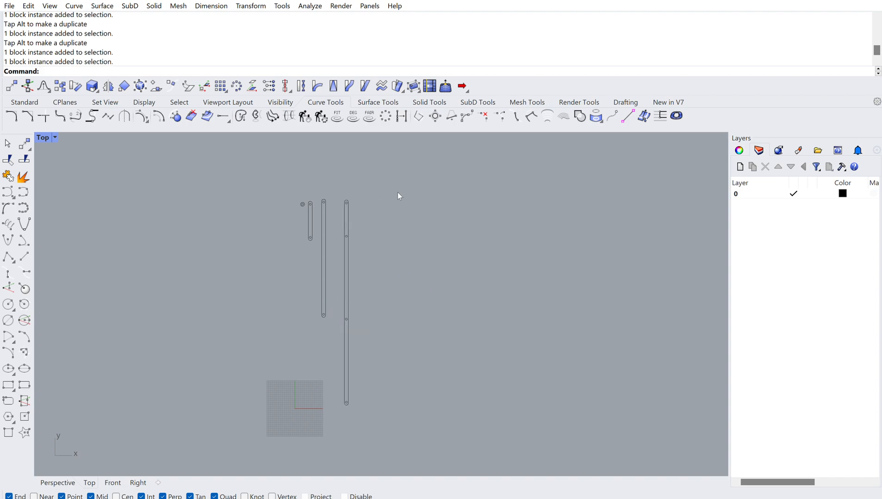
- Turn the gumball off with the Gumball command
type("Gu")
key("Return")
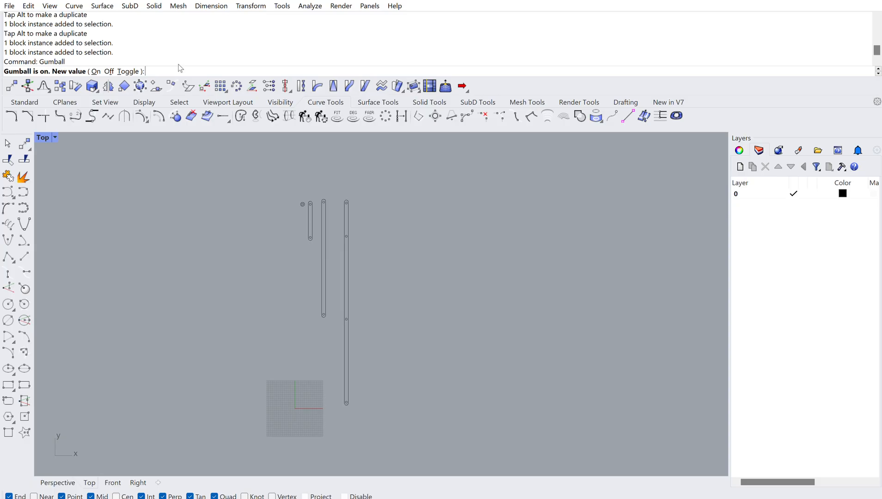
type("t")
key("BackSpace")
type("f")
key("Return")
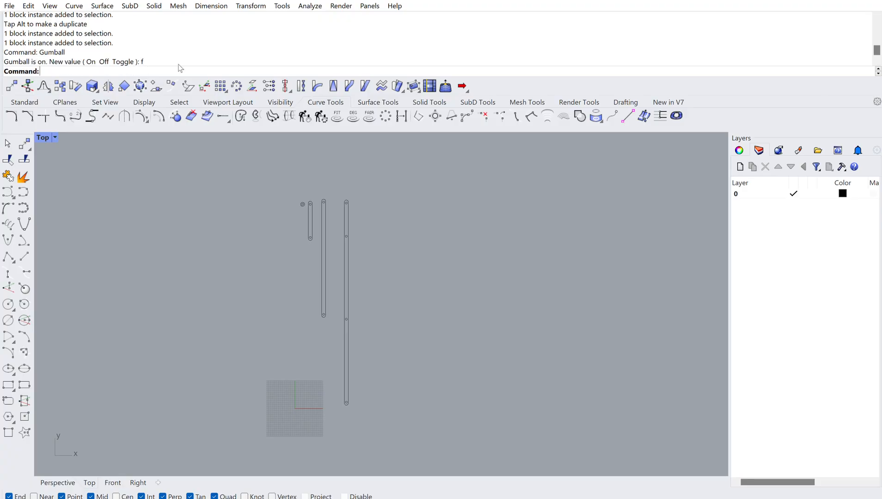
- Move the ring and the two shorter bars past the longest bar and back to its other side without the gumball
left_click_drag(252, 169, 335, 323)
left_click_drag(324, 225, 483, 225)
left_click(558, 226)
left_click_drag(452, 181, 517, 319)
left_click_drag(490, 264, 325, 252)
left_click(329, 301)
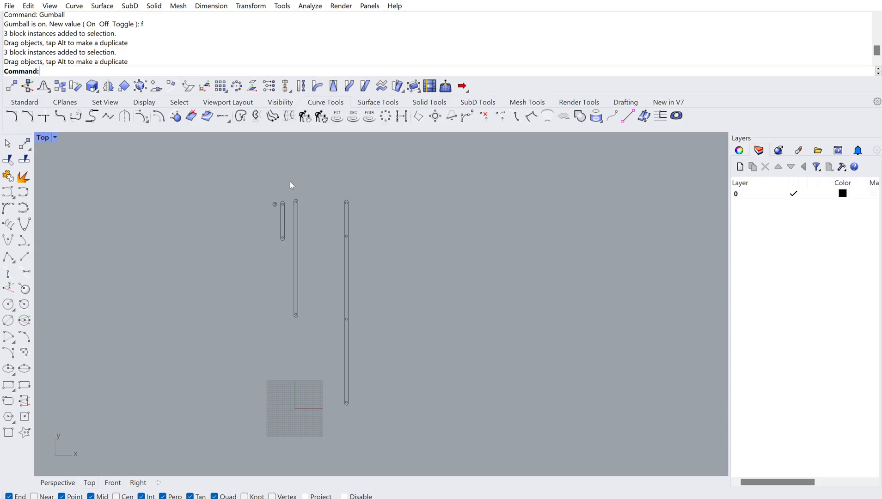
- Turn the gumball back on with the Gumball command
type("Gumball")
key("Return")
type("o")
key("Return")
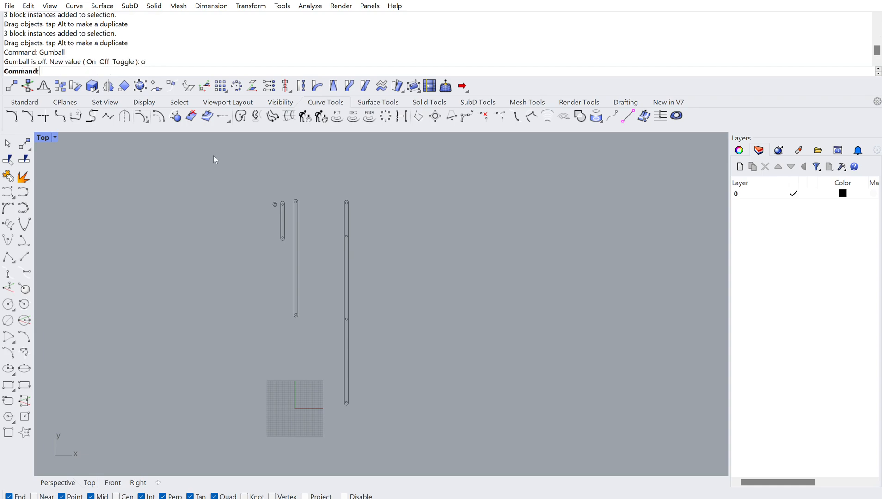
- Select all four blocks and shift them together in the positive X direction with the gumball
left_click_drag(197, 172, 450, 424)
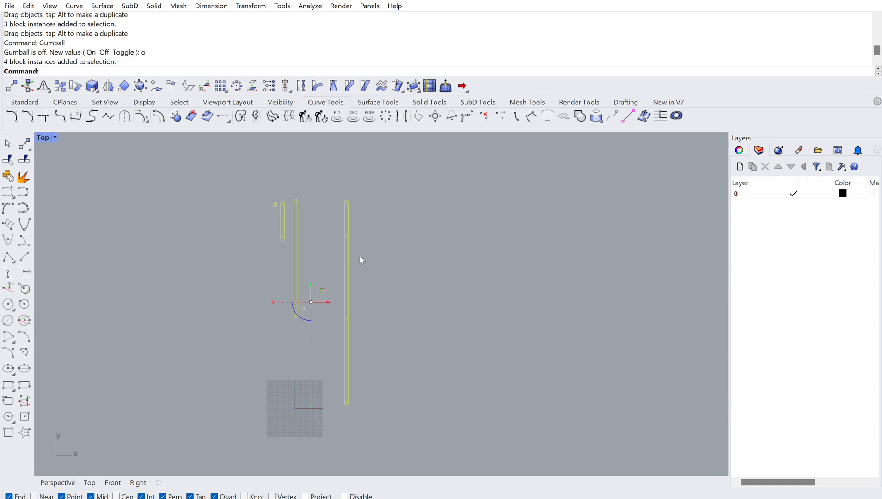
left_click_drag(322, 283, 351, 285)
left_click(413, 278)
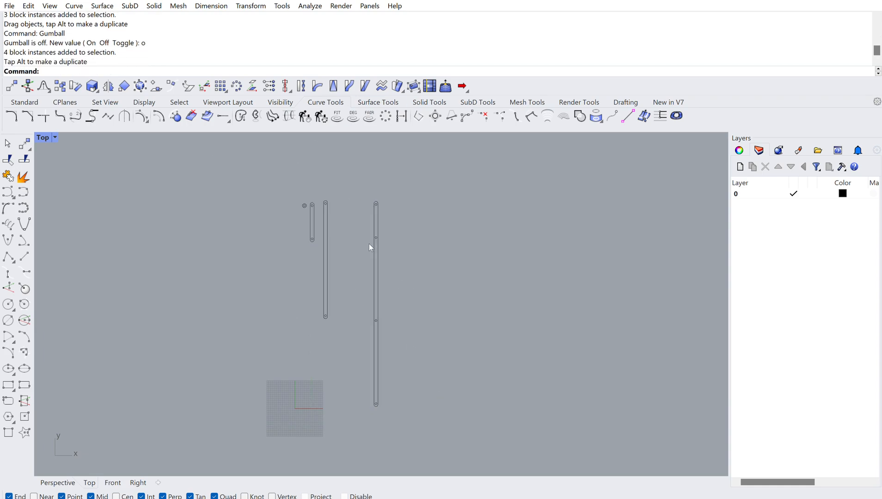
- Move the longest bar back closer to the shorter bars in the negative X direction
left_click(377, 251)
left_click_drag(387, 290, 364, 290)
left_click(395, 281)
left_click(354, 247)
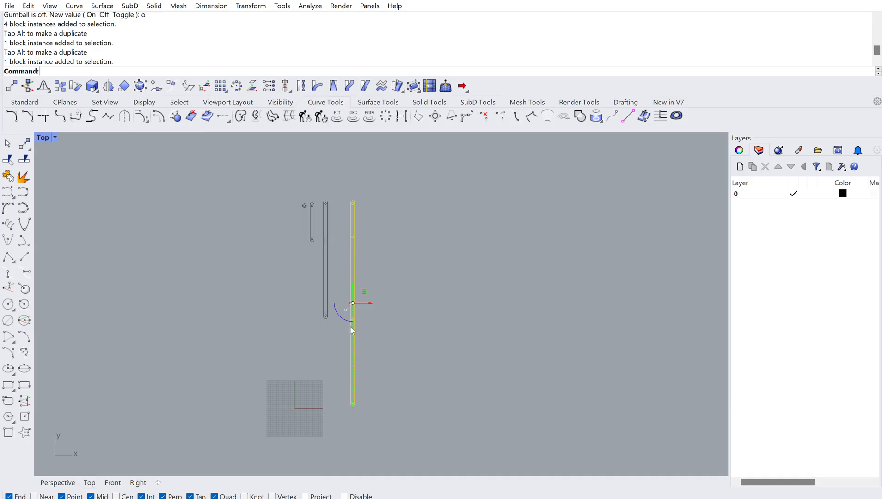
left_click(440, 337)
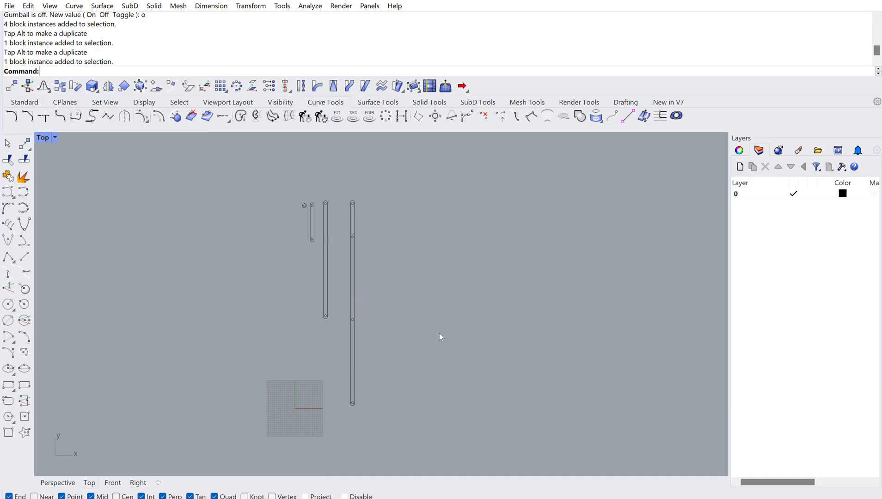
- Explode the longest bar's block instance into separate curves and check that its outline can be selected on its own
left_click(353, 237)
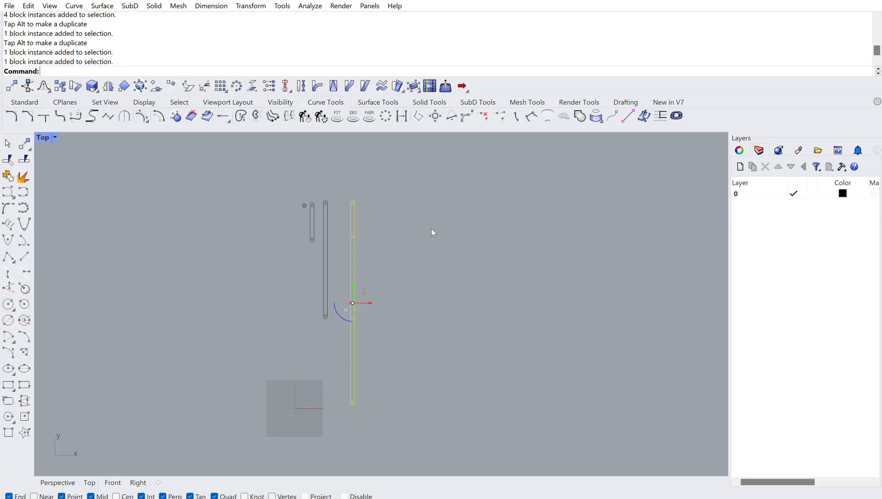
left_click(338, 180)
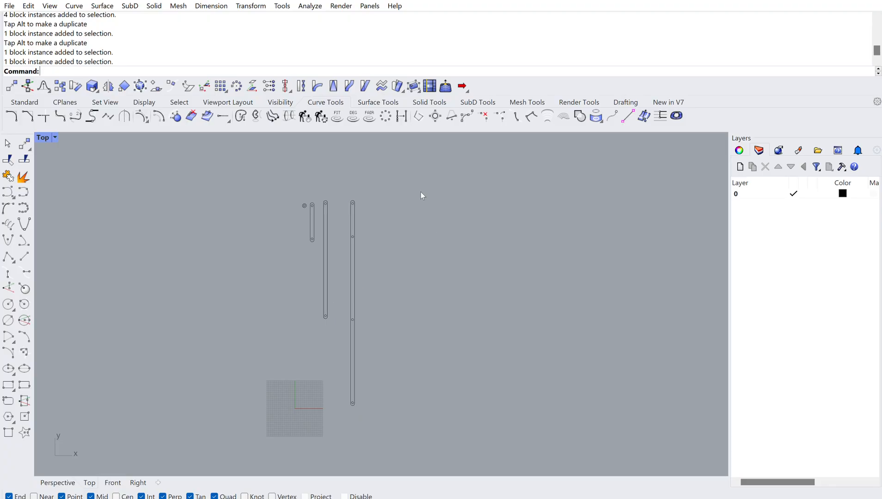
left_click(359, 209)
type("explode")
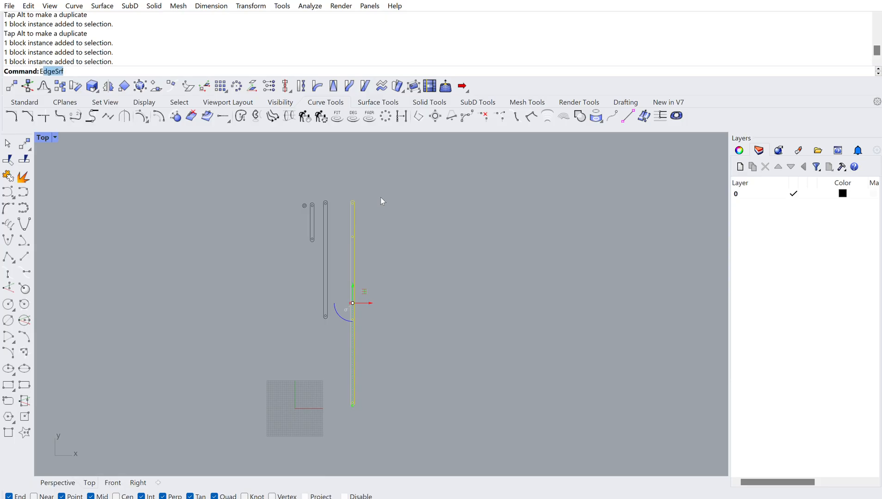
key("Return")
left_click(439, 208)
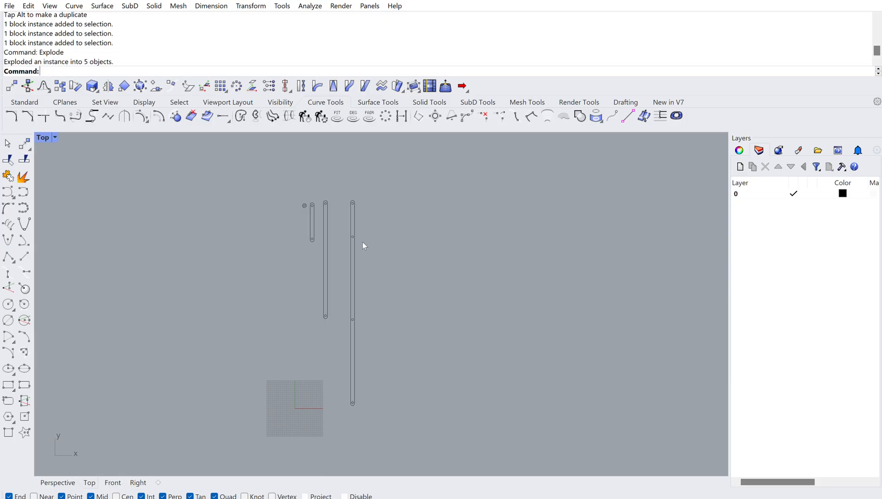
left_click(354, 243)
left_click(392, 244)
scroll(368, 239, "up", 4)
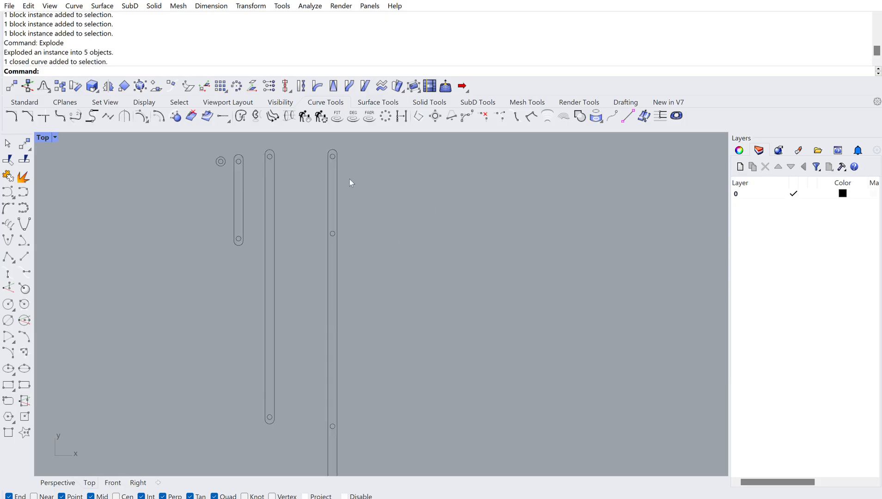
scroll(358, 187, "down", 4)
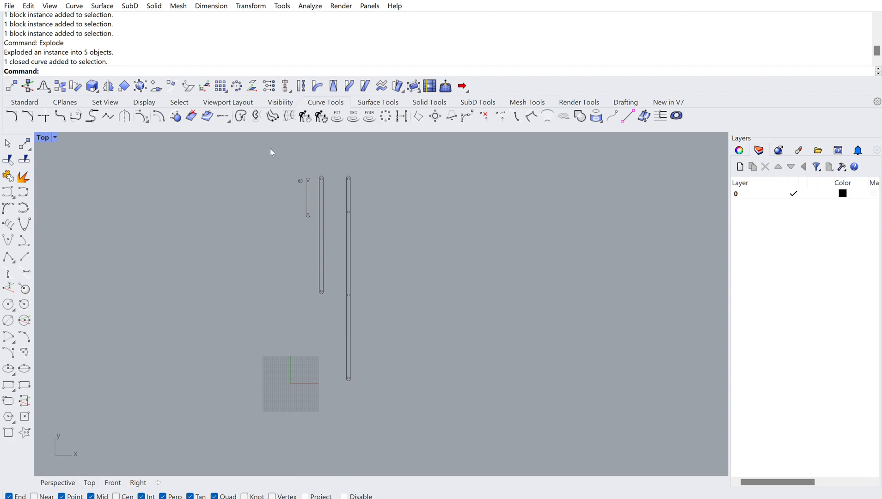
- Explode the three remaining block instances, the small washer and the two shorter bars, with ExplodeBlock
type("ExplodeBlock")
key("Return")
left_click_drag(250, 145, 341, 329)
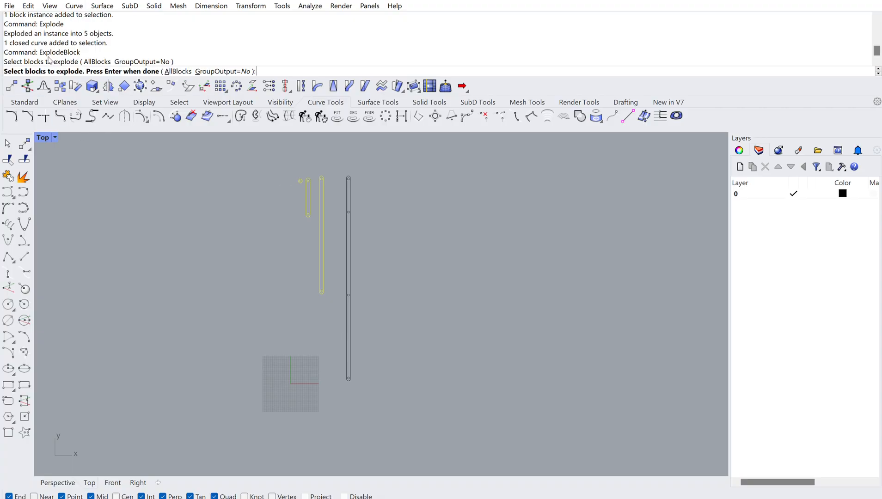
key("Return")
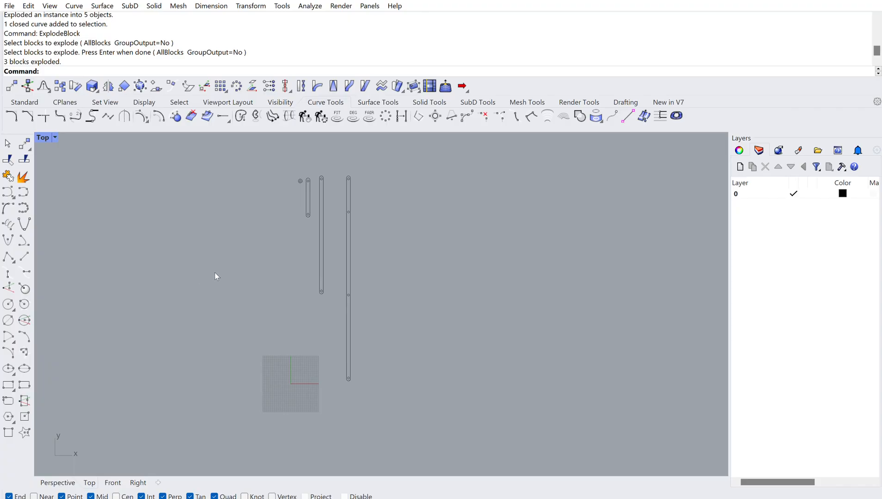
- Check that the outlines of the washer and bars can each be selected as separate curves
scroll(330, 200, "up", 3)
left_click(317, 185)
left_click(297, 170)
left_click(280, 157)
scroll(286, 165, "up", 16)
left_click(282, 204)
scroll(281, 210, "down", 10)
scroll(331, 203, "up", 10)
left_click(354, 211)
left_click(583, 225)
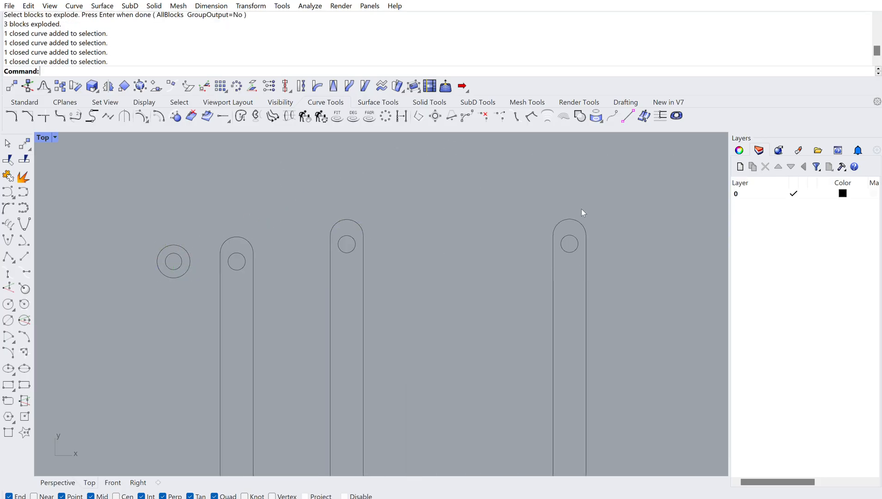
scroll(608, 200, "up", 5)
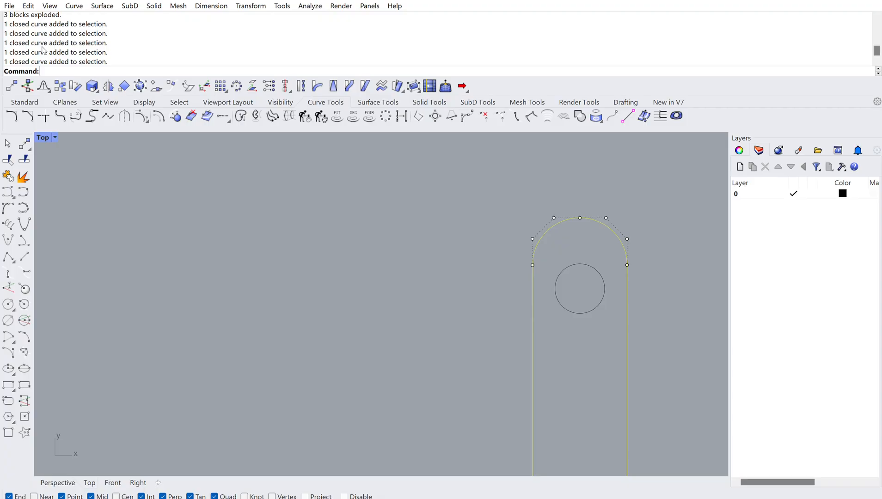
left_click(605, 187)
scroll(554, 253, "down", 5)
scroll(580, 259, "up", 2)
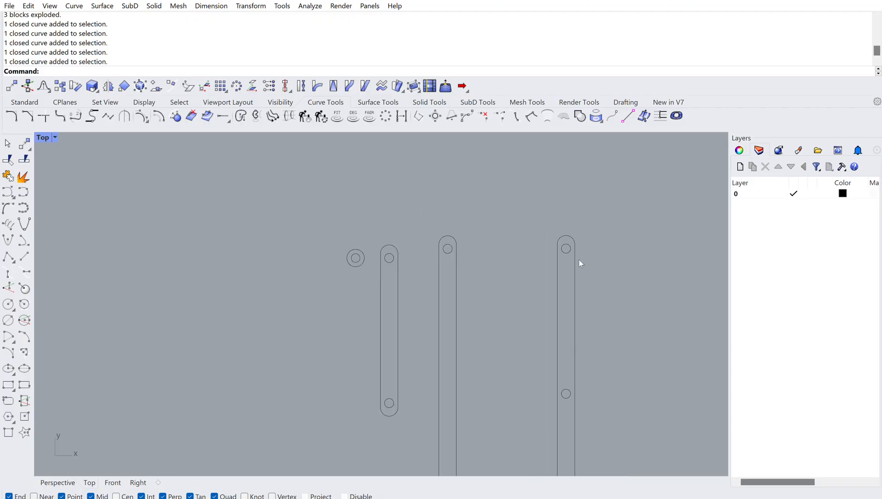
- Explode the longest bar's outer outline into its separate segments
left_click(578, 260)
type("explode")
key("Return")
key("Escape")
- Select the longest bar's straight sides and end arcs one by one to examine the exploded segments
left_click(577, 272)
key("Escape")
left_click(565, 239)
key("Escape")
left_click(555, 278)
key("Escape")
scroll(537, 232, "down", 5)
scroll(544, 439, "up", 5)
left_click(538, 416)
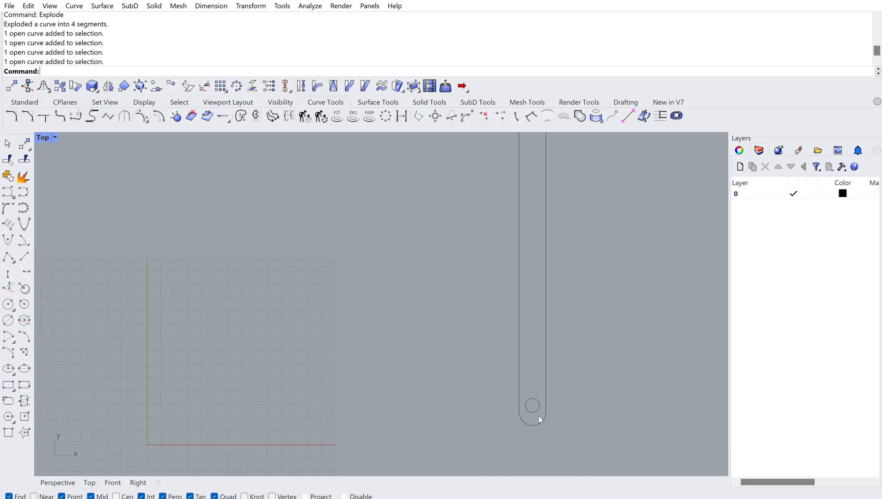
key("Escape")
scroll(496, 375, "down", 3)
scroll(508, 391, "up", 5)
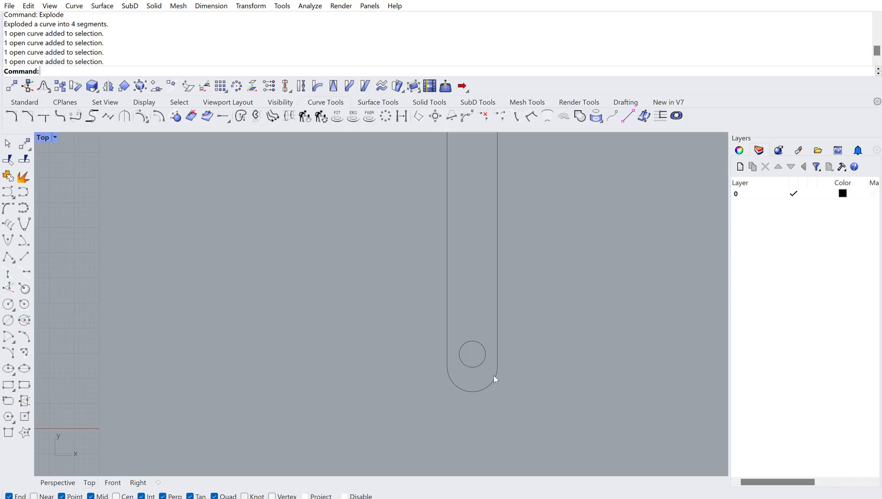
left_click(494, 375)
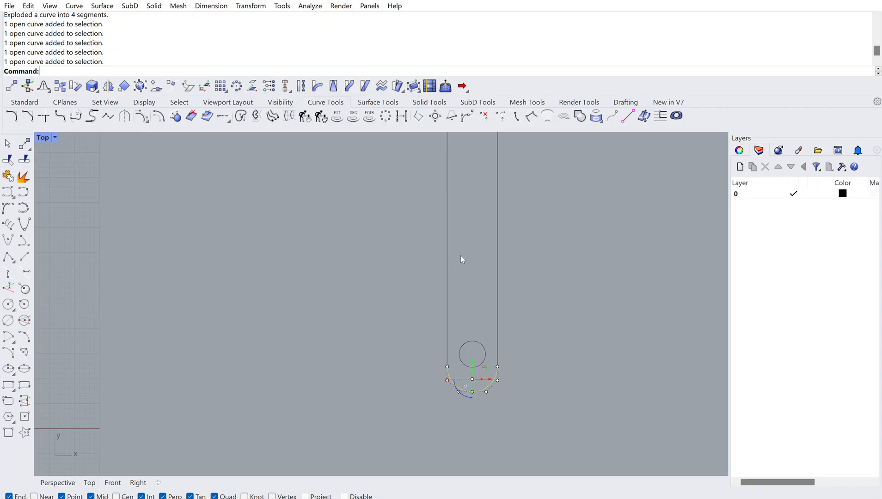
key("Escape")
scroll(429, 376, "down", 6)
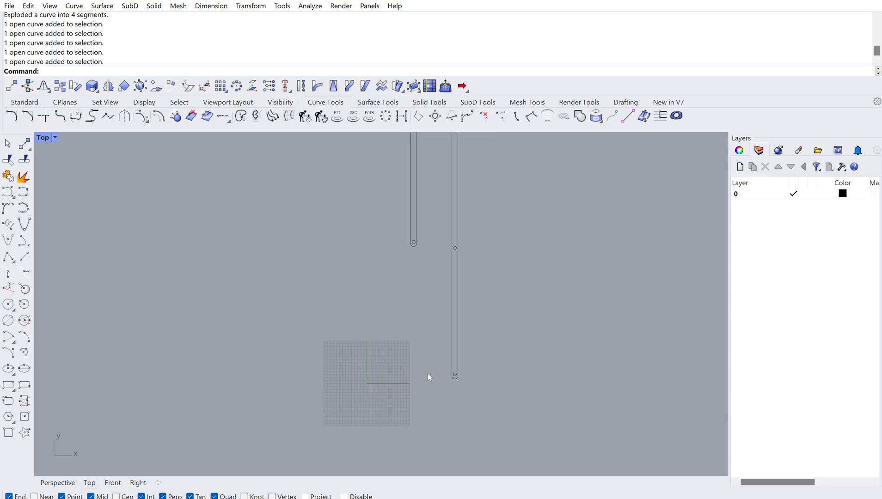
- Join the longest bar's segments into one outline and check its selection separately from the holes
left_click_drag(430, 215, 474, 396)
type("join")
key("Return")
scroll(451, 274, "up", 5)
scroll(451, 274, "up", 5)
left_click(342, 195)
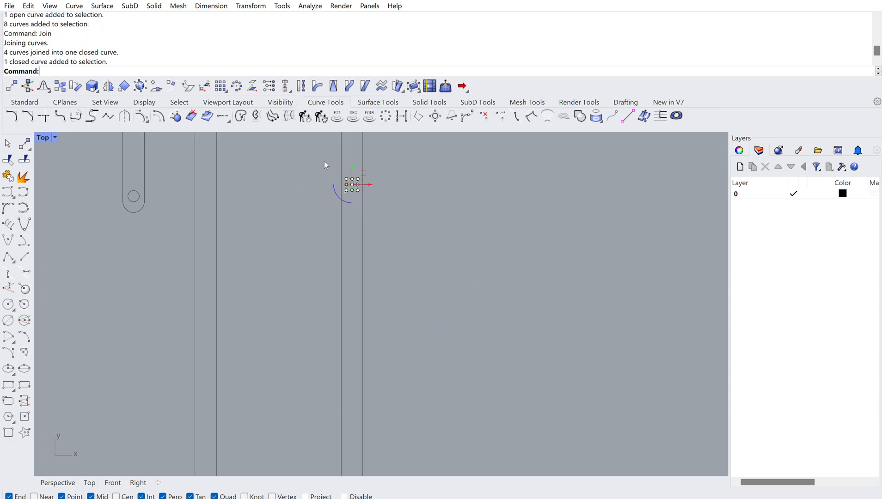
left_click(363, 202)
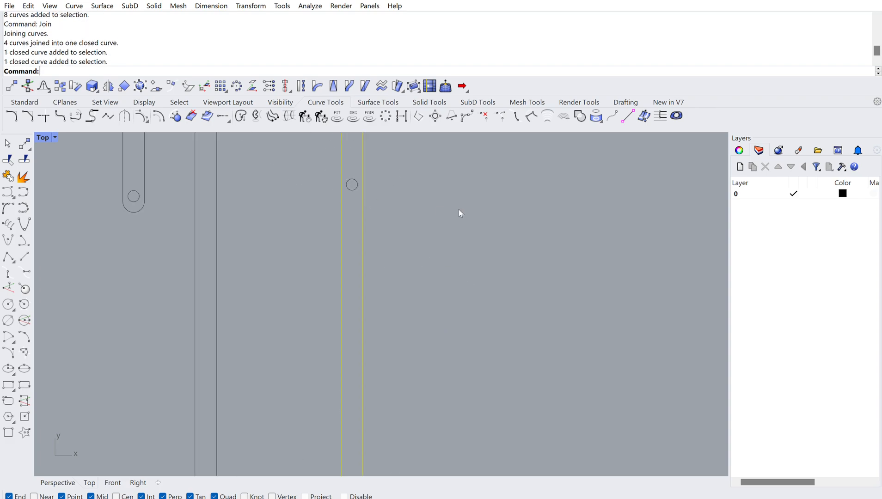
scroll(303, 233, "down", 6)
left_click(427, 314)
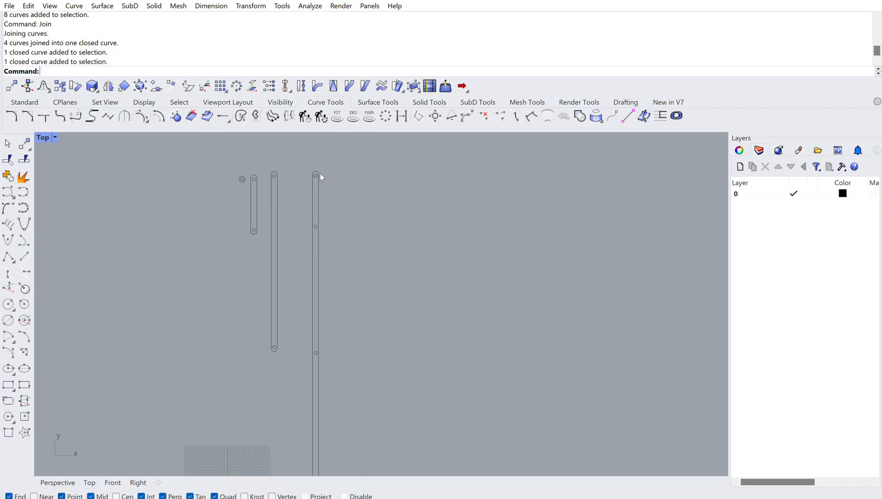
- Undo the last join of the longest bar's segments
scroll(323, 162, "up", 5)
key("ctrl+z")
- Shift the longest bar's right side line slightly down from the top arc to open a small gap, and check both curves
left_click(253, 163)
scroll(250, 166, "up", 8)
left_click(246, 162)
scroll(240, 149, "up", 10)
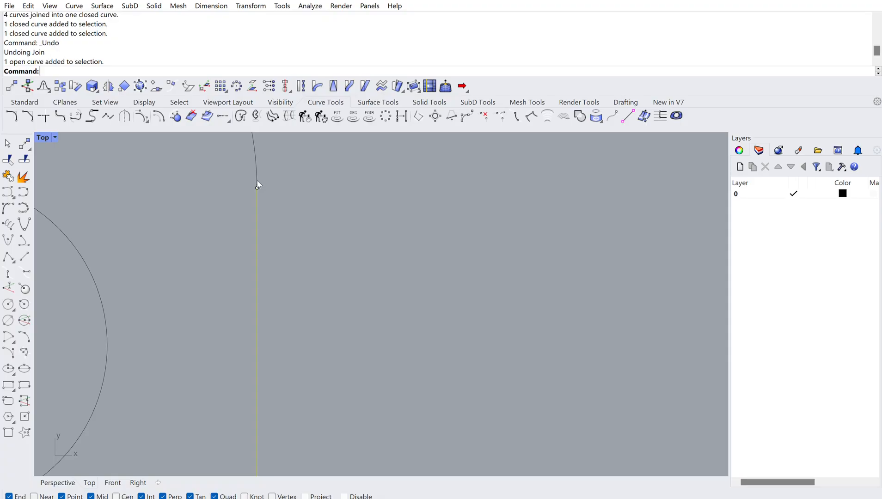
left_click_drag(257, 180, 257, 191)
left_click(271, 183)
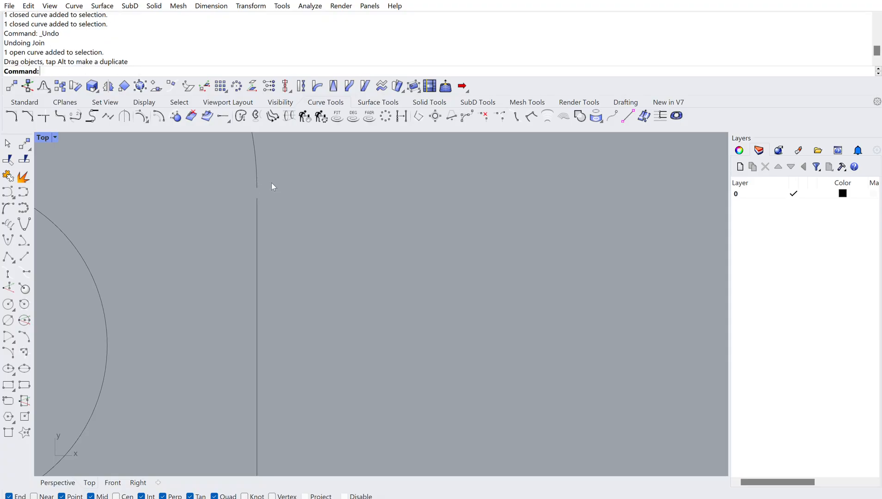
left_click(257, 165)
left_click(251, 225)
left_click(257, 210)
scroll(288, 208, "down", 11)
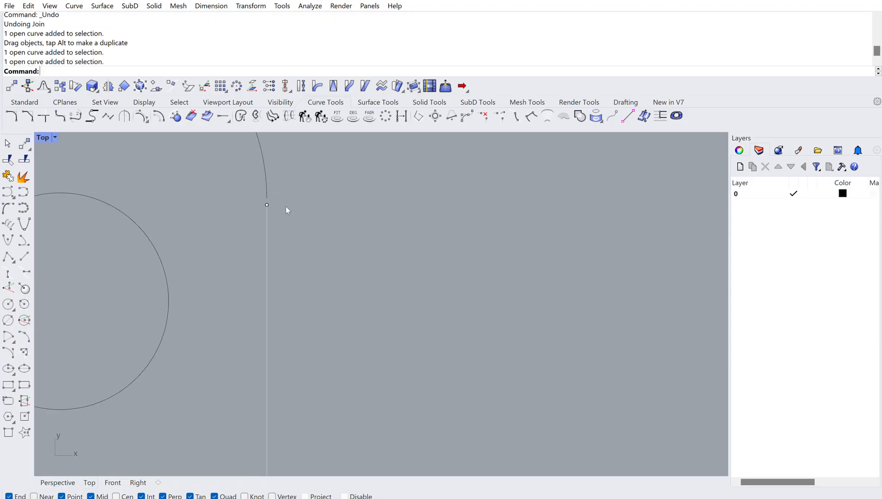
left_click(318, 154)
scroll(227, 150, "down", 8)
- Select the longest bar's two side lines and two end arcs and join them
left_click_drag(209, 147, 274, 392)
right_click_drag(273, 456, 272, 402)
scroll(272, 397, "down", 12)
left_click(296, 358)
scroll(301, 366, "up", 12)
scroll(279, 359, "down", 11)
scroll(255, 319, "up", 9)
scroll(222, 284, "up", 6)
left_click(245, 273)
left_click(255, 249, "shift")
left_click(263, 263, "shift")
scroll(280, 261, "down", 5)
scroll(274, 222, "down", 8)
scroll(322, 322, "down", 2)
right_click_drag(298, 468, 302, 397)
scroll(303, 407, "up", 14)
left_click(319, 242, "shift")
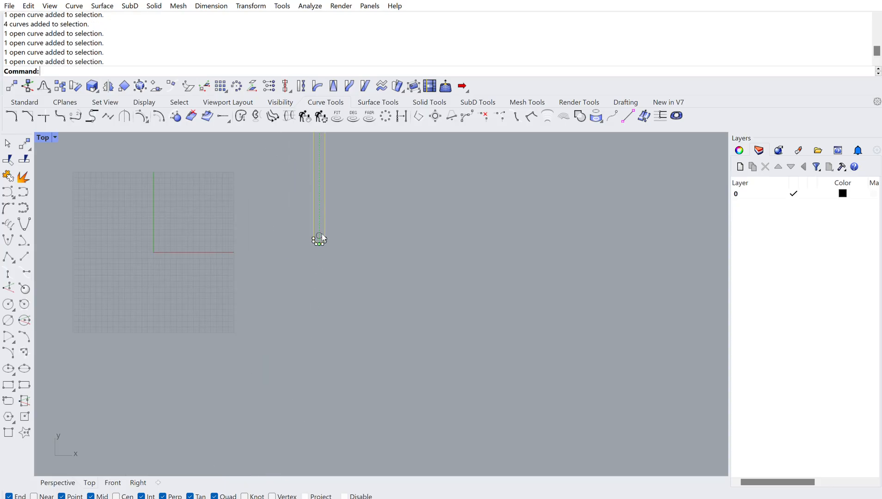
type("j")
scroll(436, 322, "up", 1)
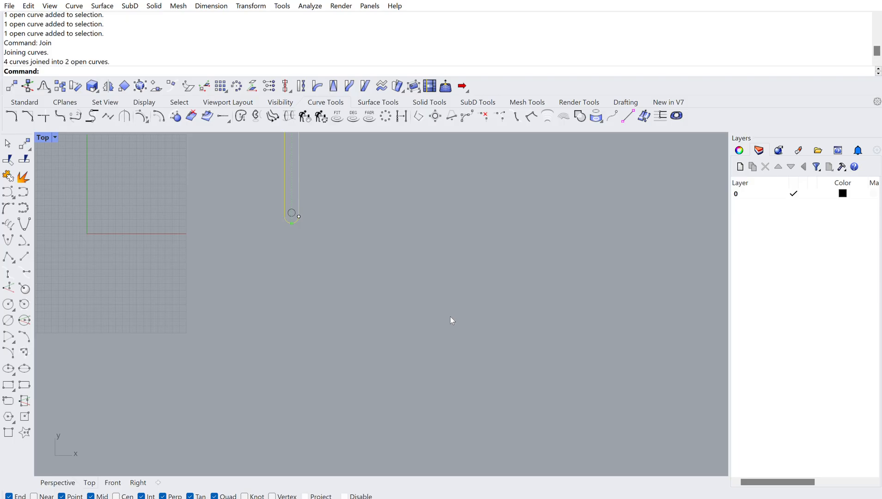
- Pull the right side line's lower end up with the gumball to leave a small gap above the bottom arc, and check both curves
scroll(342, 222, "up", 2)
left_click(267, 206)
scroll(261, 198, "up", 4)
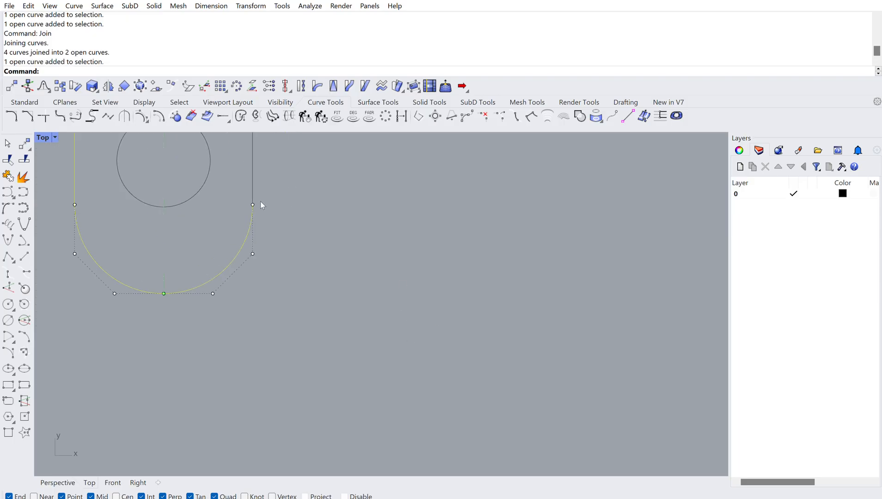
left_click(244, 160)
scroll(245, 177, "up", 3)
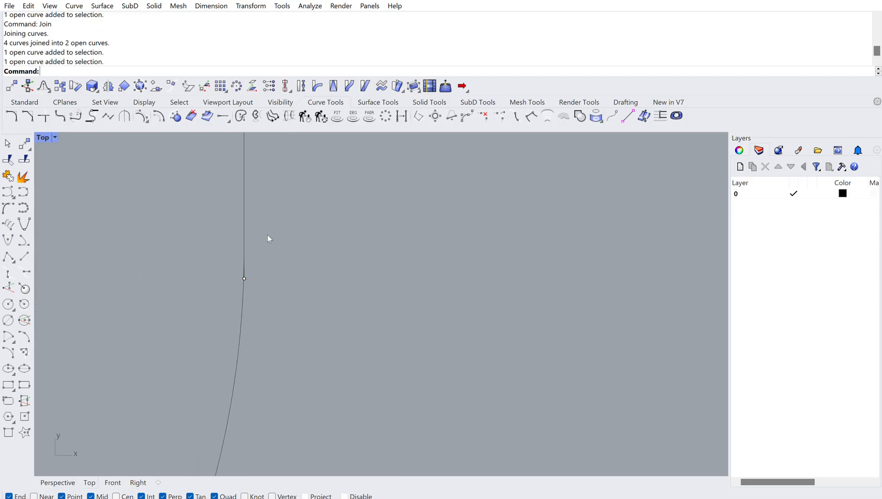
left_click(251, 266)
scroll(246, 238, "up", 2)
left_click_drag(245, 297, 244, 280)
left_click_drag(245, 241, 243, 217)
left_click(264, 250)
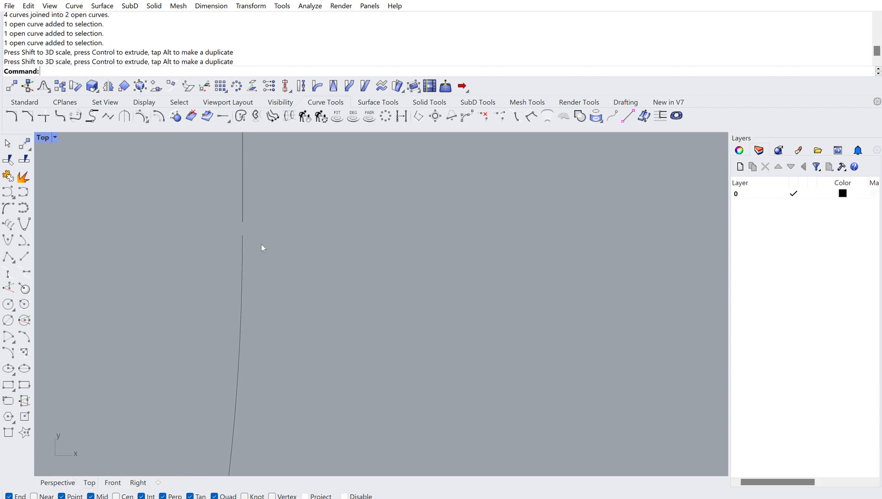
left_click(243, 245)
left_click(241, 199)
left_click(244, 237)
scroll(244, 366, "down", 5)
scroll(239, 370, "down", 15)
- Select the right side line and the joined outline of the longest bar and run CloseCrv on them
scroll(243, 263, "up", 14)
scroll(231, 193, "up", 5)
left_click(241, 259)
left_click(239, 202)
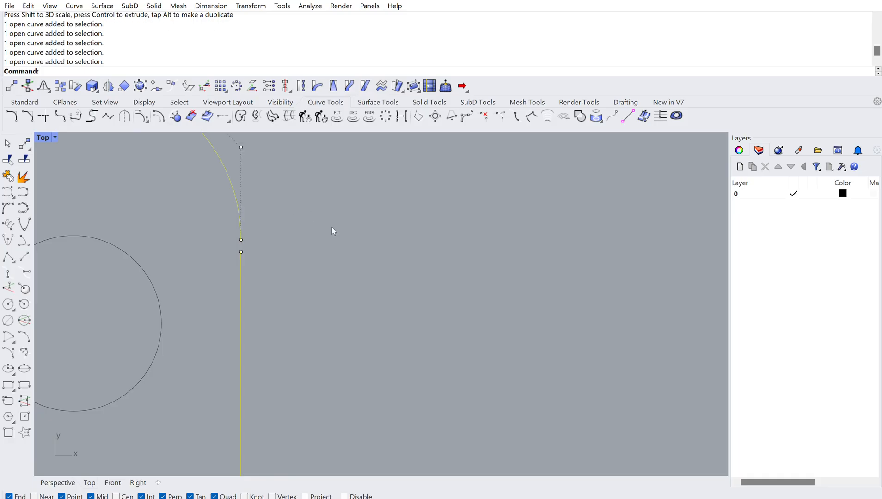
type("C")
key("Return")
key("Escape")
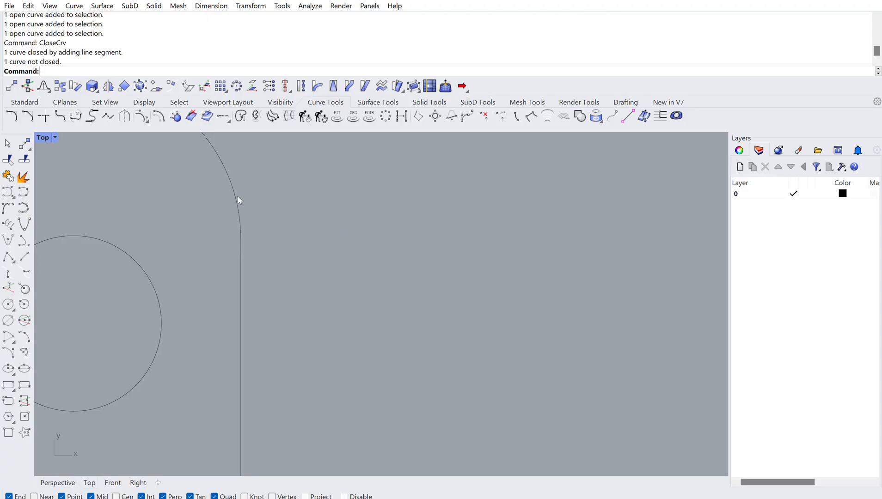
- Examine the longest bar's outline at the former gaps near both end arcs by selecting it
left_click(240, 231)
scroll(239, 235, "up", 8)
scroll(250, 179, "up", 6)
key("Escape")
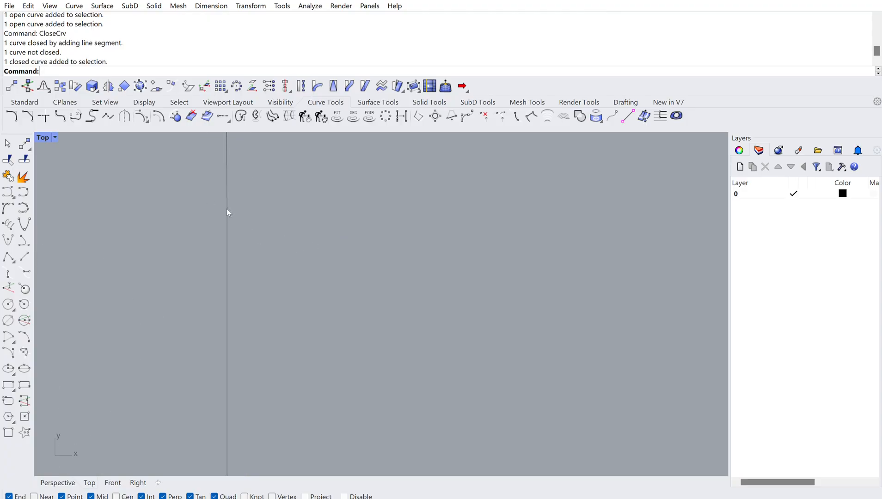
left_click(226, 213)
scroll(233, 185, "down", 6)
scroll(237, 174, "down", 10)
scroll(240, 318, "up", 14)
key("Escape")
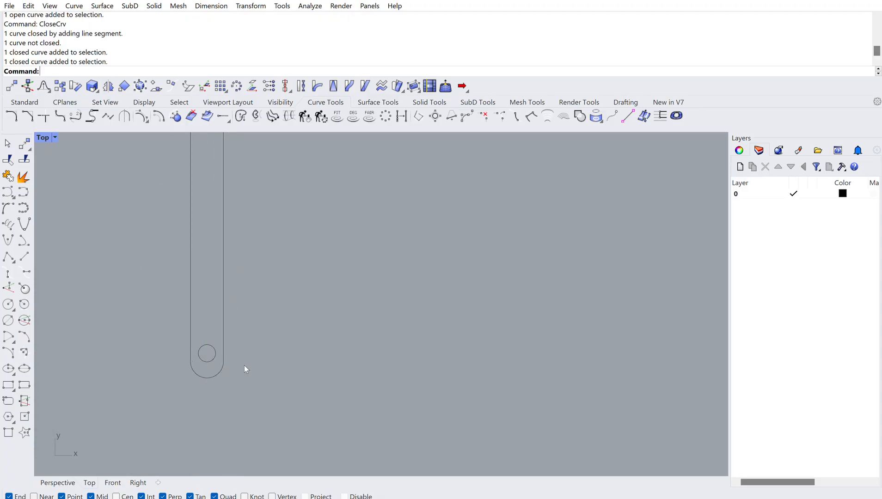
scroll(232, 356, "up", 12)
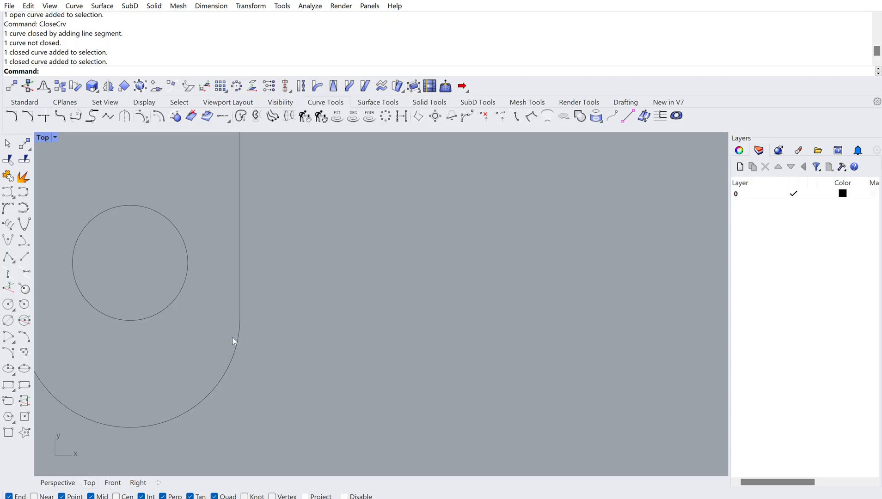
left_click(235, 332)
scroll(242, 290, "down", 10)
key("Escape")
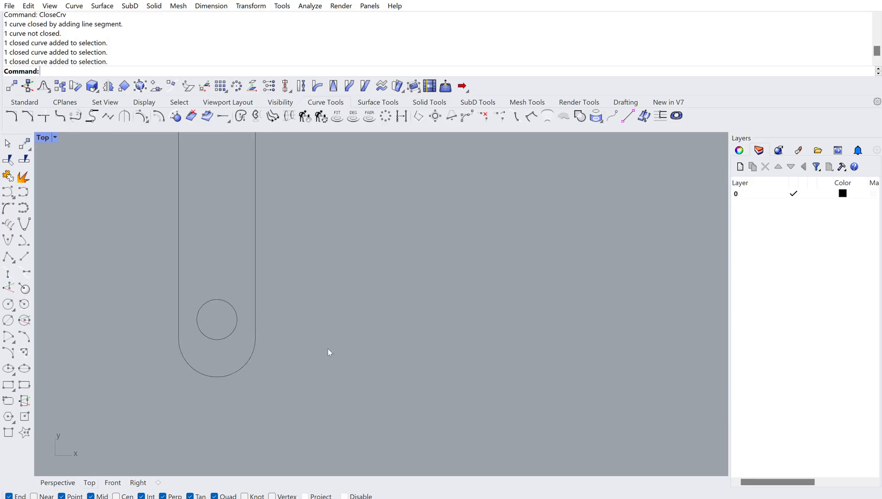
- Undo the CloseCrv operation, select the outline at the bottom arc to compare, and redo the operation
key("ctrl+z")
key("Escape")
left_click(247, 356)
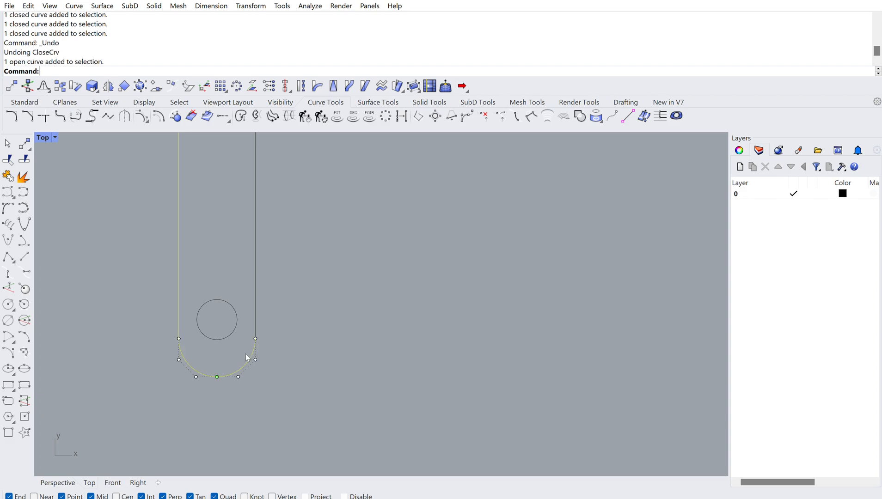
left_click(346, 260)
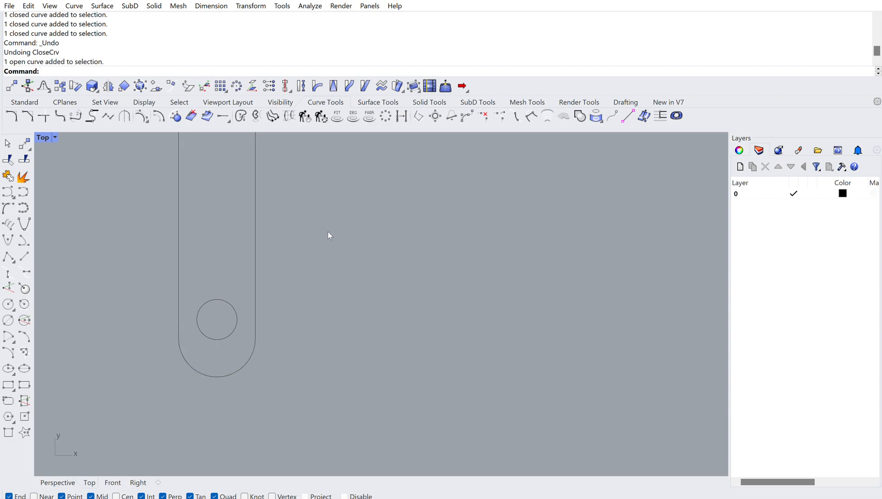
key("ctrl+y")
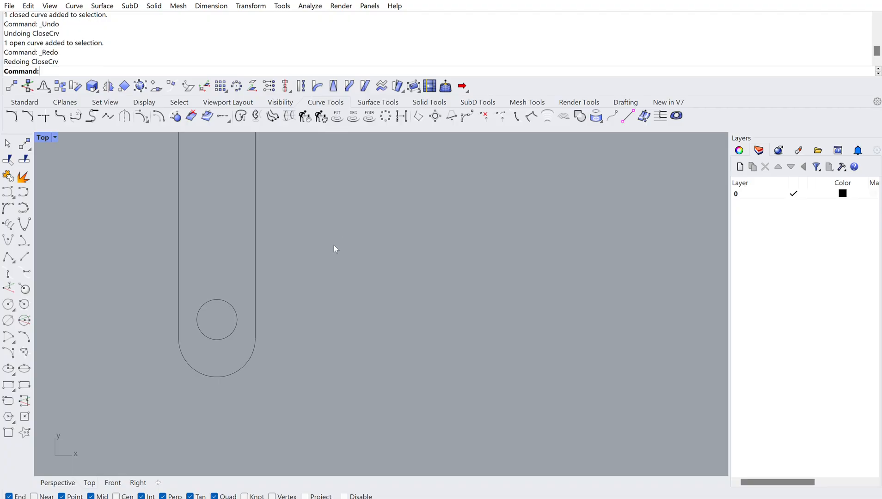
- Review all the bars together and check the selection of their curves
scroll(339, 331, "down", 17)
scroll(235, 376, "down", 9)
scroll(227, 138, "up", 6)
left_click_drag(182, 153, 298, 468)
left_click(392, 378)
scroll(257, 167, "up", 4)
left_click(254, 163)
key("Escape")
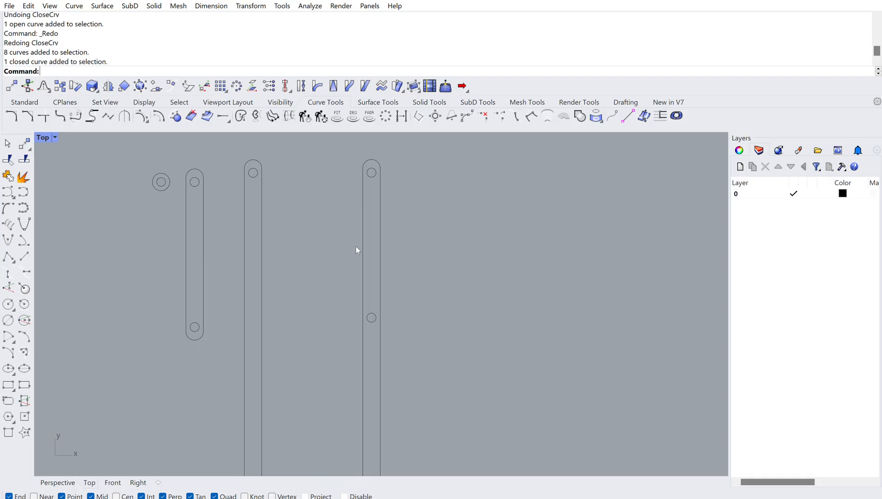
- Add a new layer named Layer 01 and move all of the longest bar's curves onto it
left_click(747, 192)
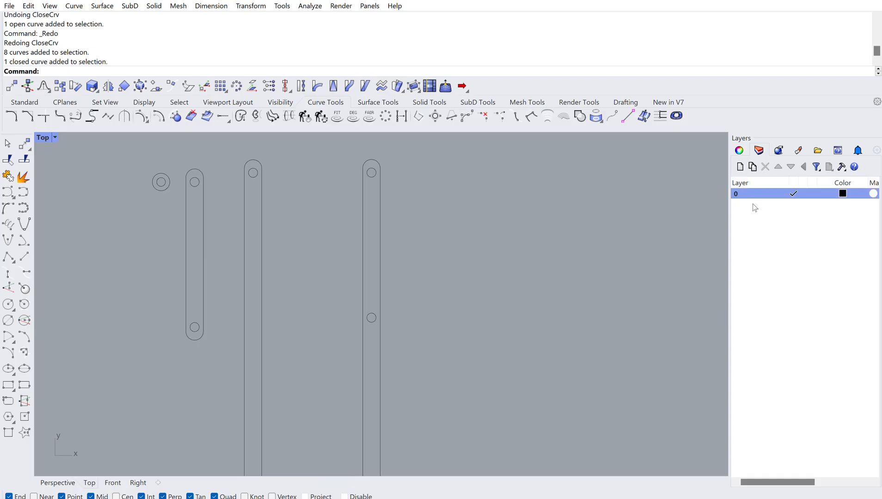
left_click(739, 166)
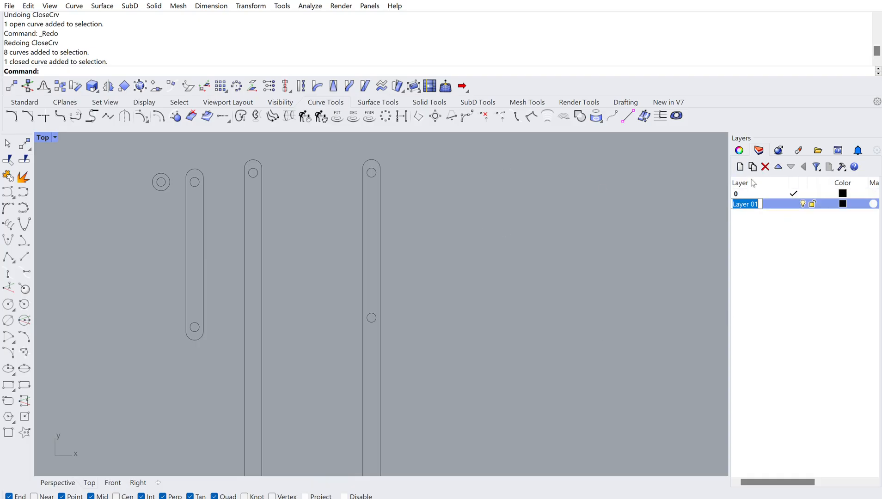
key("Return")
scroll(432, 194, "down", 4)
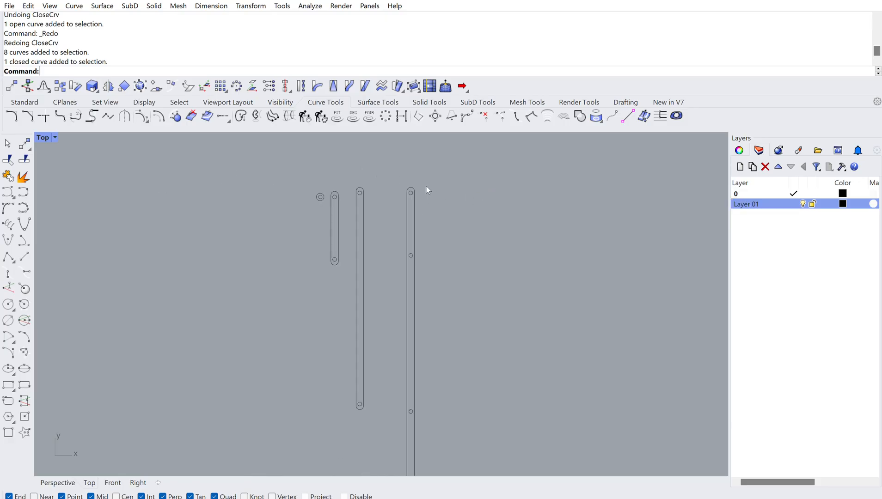
left_click_drag(407, 168, 481, 428)
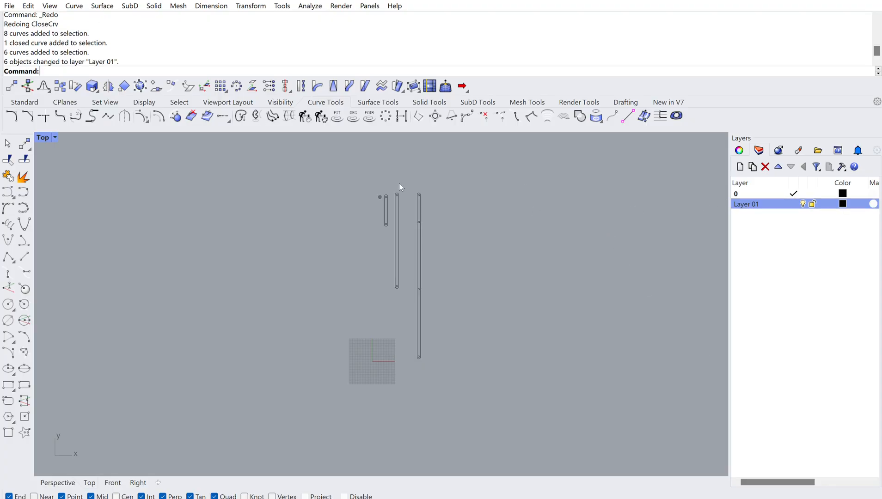
- Toggle the visibility of Layer 01 and leave the layer hidden
left_click(805, 193)
left_click(805, 194)
left_click(805, 194)
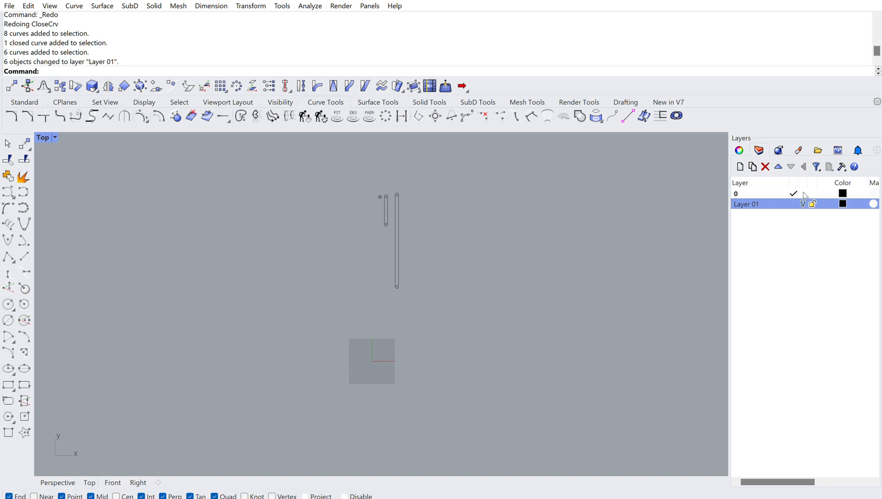
- Make Layer 01 visible and unlocked, and set its colour to red
left_click(805, 194)
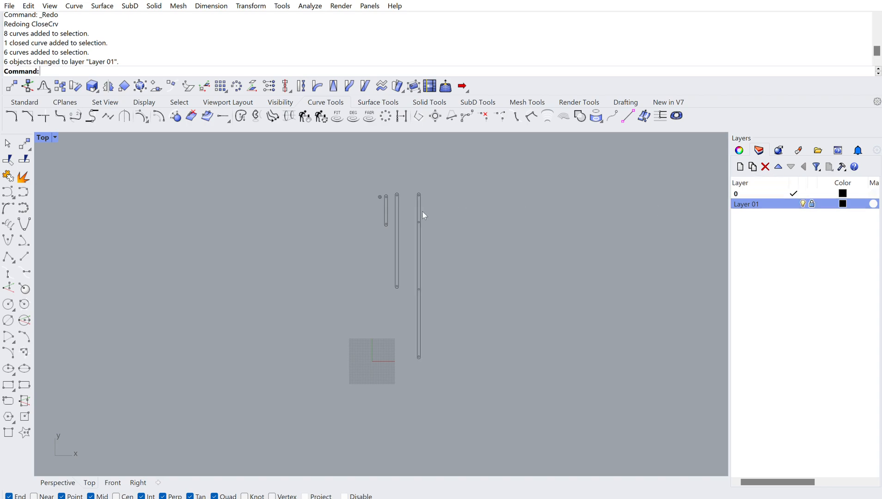
left_click(812, 204)
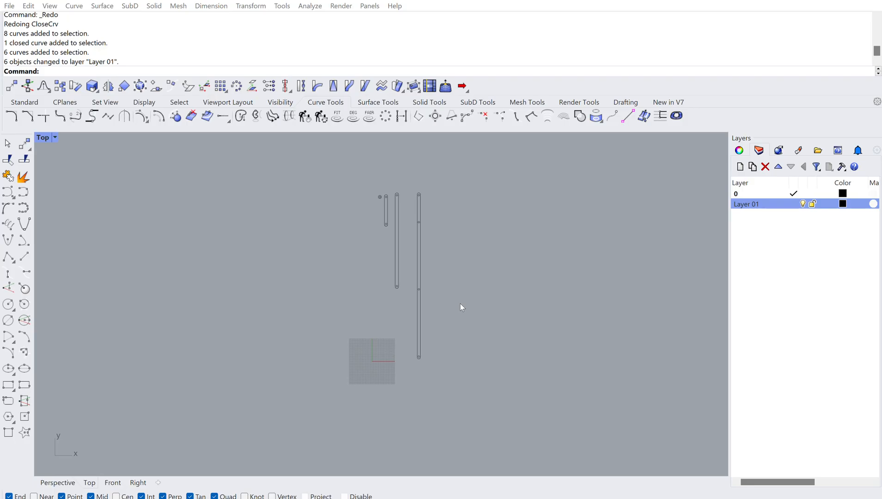
left_click(646, 459)
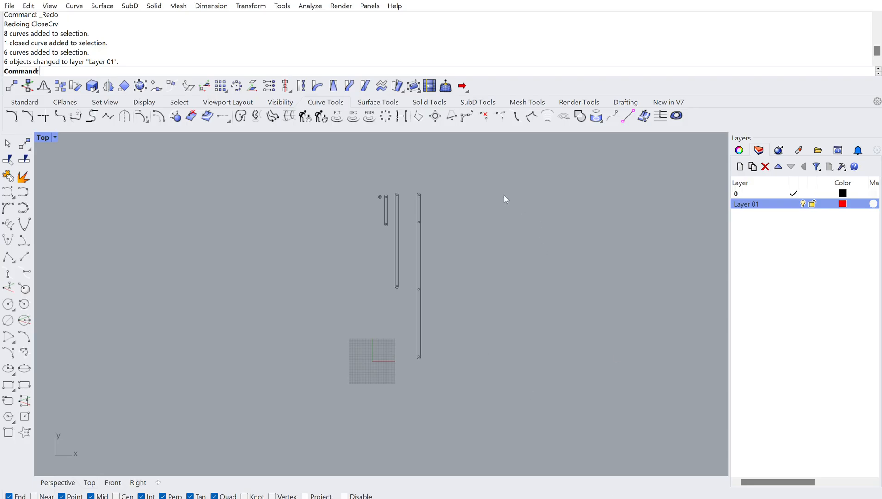
- Set the display colour of all the longest bar's curves to By Layer
left_click_drag(406, 159, 486, 399)
left_click(594, 285)
left_click_drag(404, 161, 444, 435)
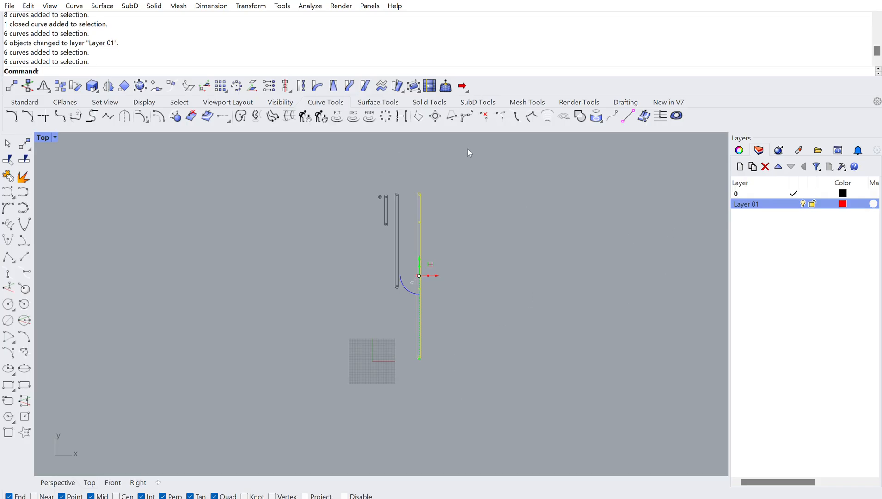
left_click(856, 224)
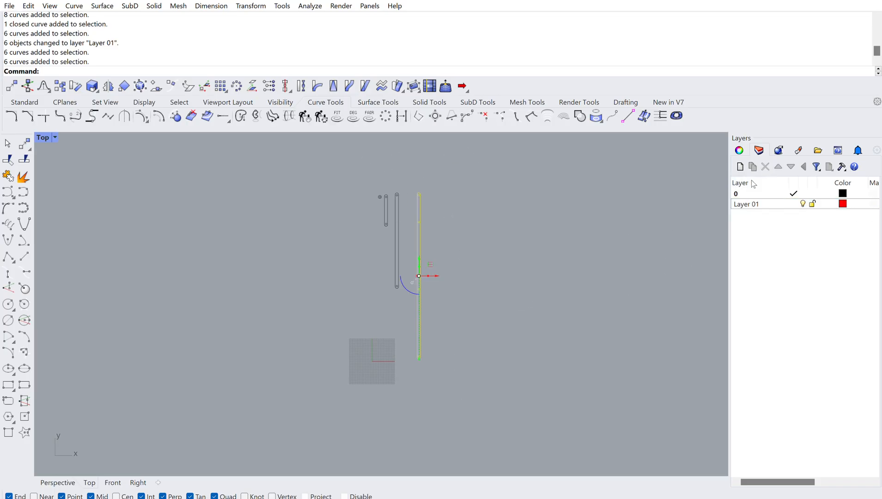
left_click(739, 150)
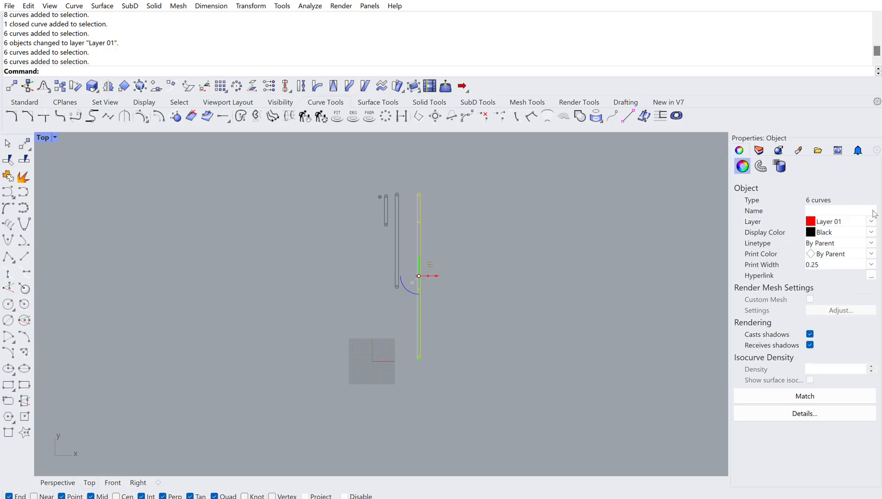
left_click(854, 231)
left_click(839, 234)
left_click(626, 234)
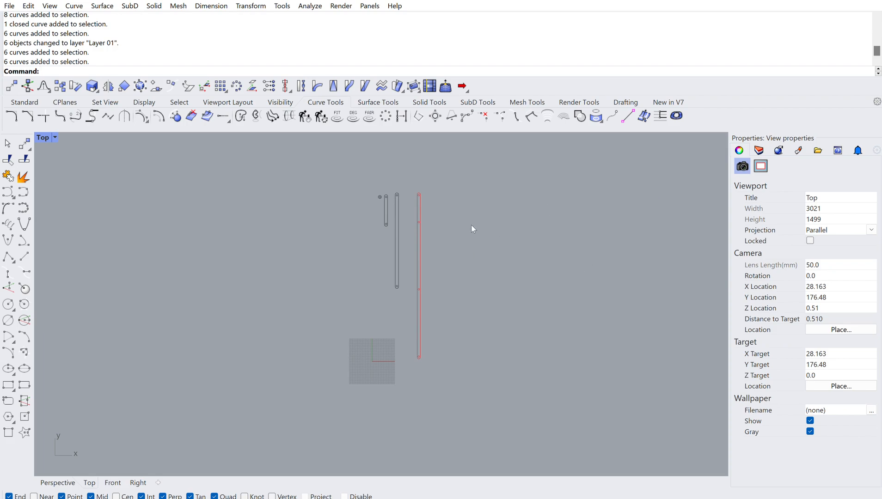
- Set the linetype of the longest bar's curves to Continuous and their print width to Hairline
left_click_drag(406, 159, 453, 408)
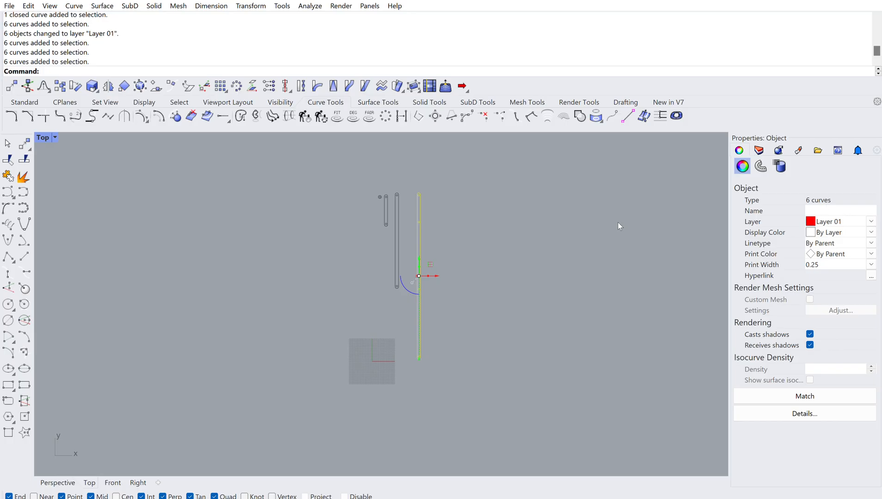
left_click(863, 242)
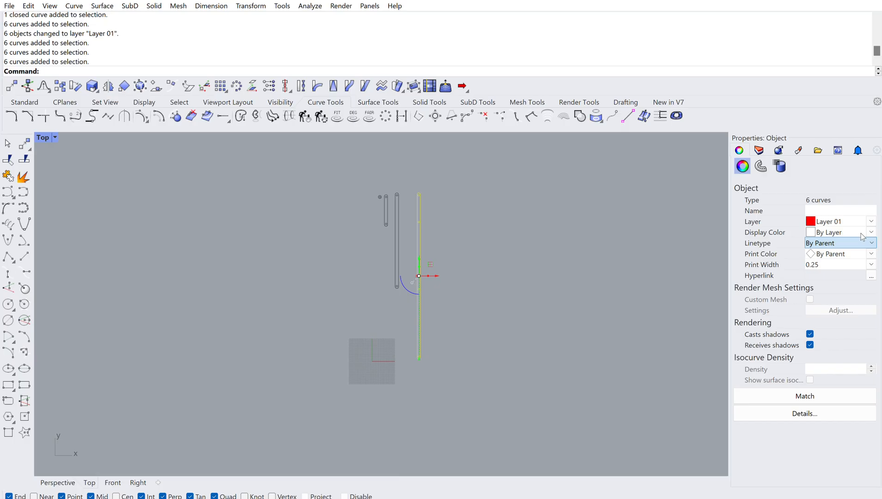
left_click(842, 261)
left_click(862, 262)
left_click(867, 260)
left_click(870, 263)
left_click(833, 293)
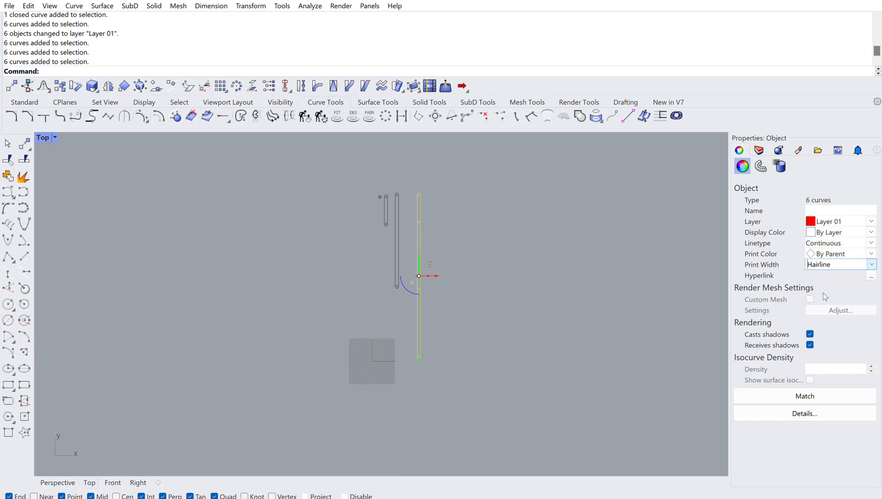
left_click(488, 235)
- Inspect the longest bar's outline curves and delete the stray open curve overlapping the closed outline
scroll(408, 206, "up", 8)
left_click_drag(417, 161, 493, 303)
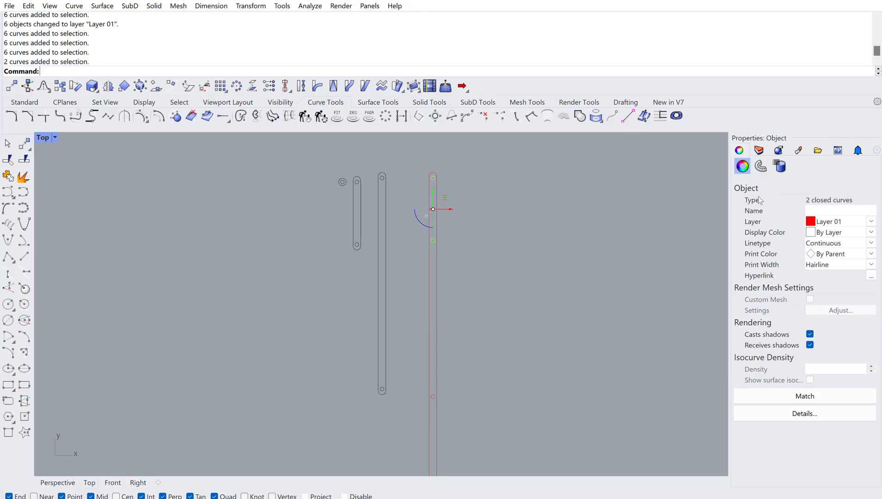
key("Escape")
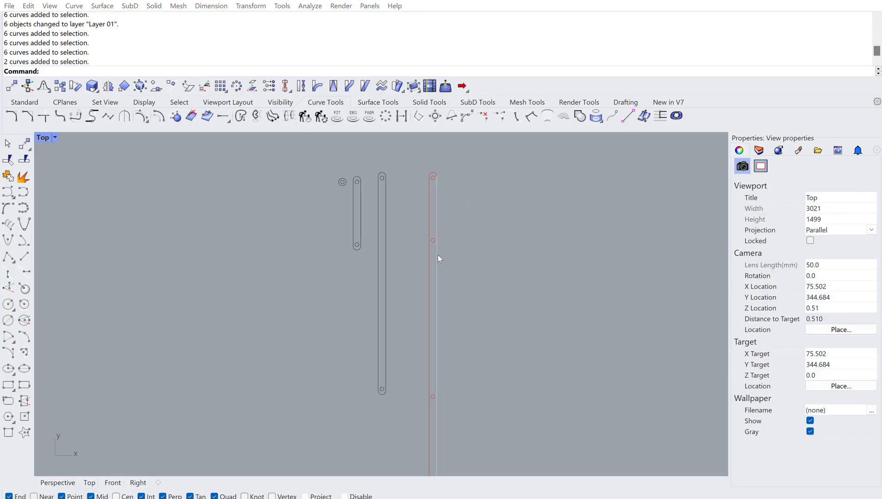
left_click(432, 173)
scroll(430, 170, "up", 10)
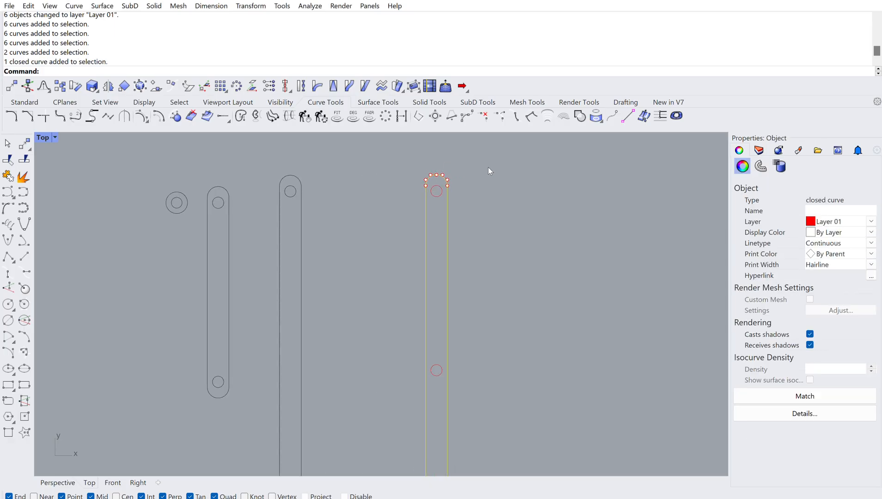
scroll(489, 176, "down", 8)
key("Escape")
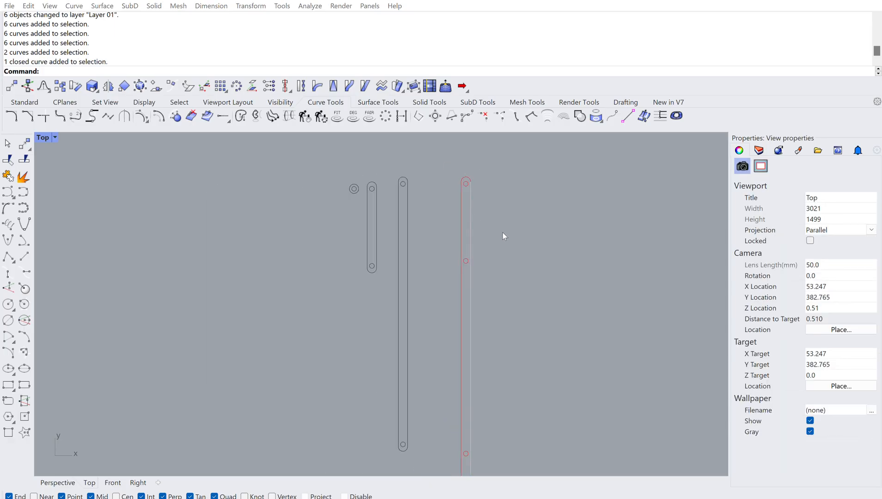
left_click(522, 226)
key("Delete")
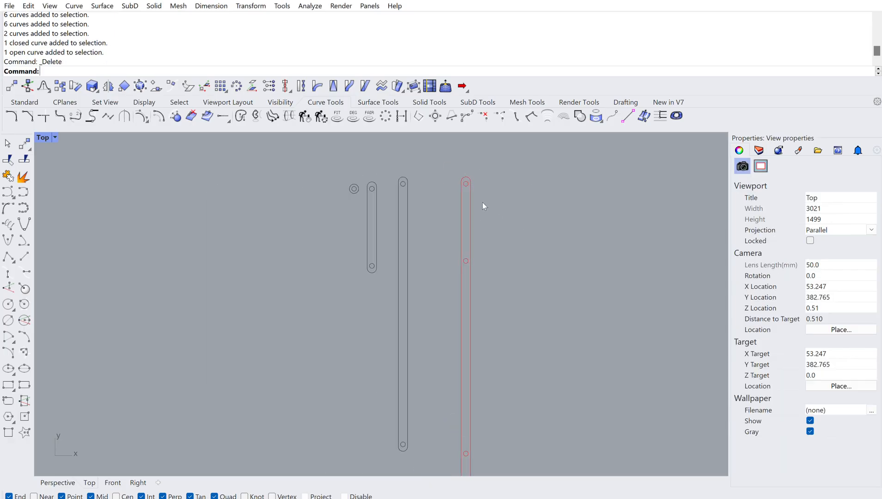
- Set the display colour of the longest bar's closed outline to black
left_click(469, 207)
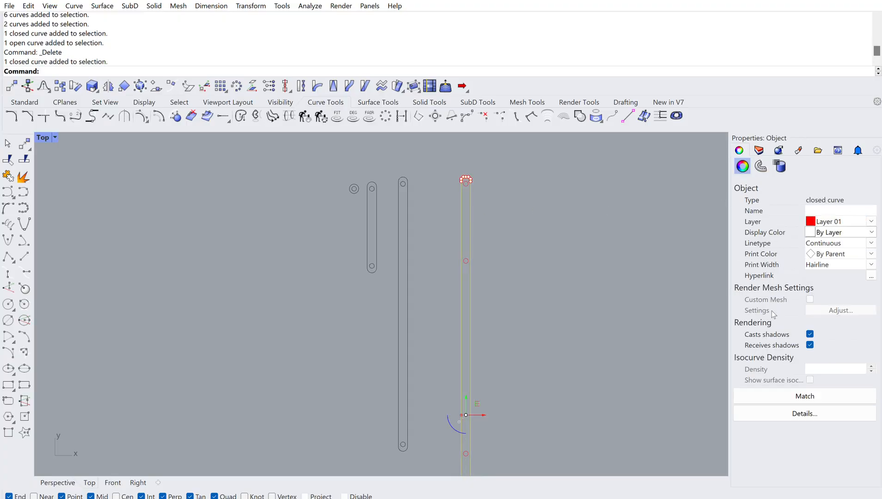
left_click(572, 242)
scroll(478, 303, "down", 5)
scroll(478, 304, "up", 5)
scroll(344, 323, "down", 5)
- Add a sublayer named Layer 02 under Layer 01
left_click(778, 150)
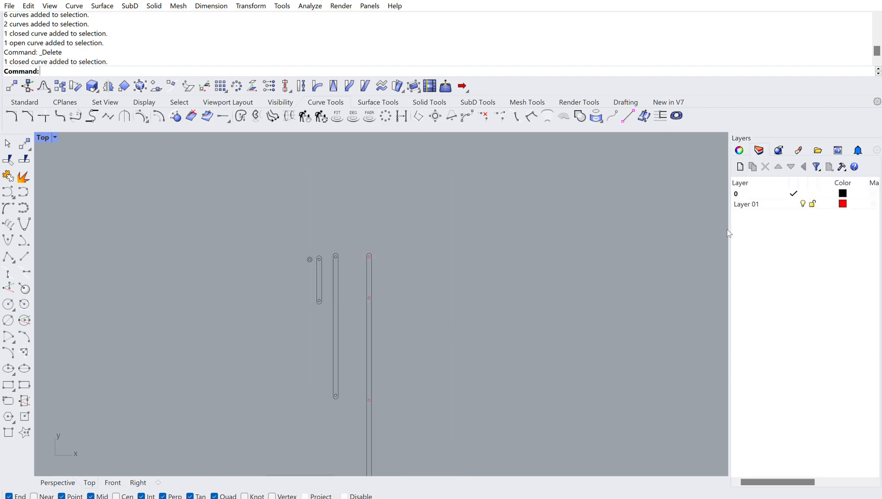
left_click(753, 167)
left_click(795, 273)
- Select the four hole circles of the longest bar and move them onto Layer 02
scroll(372, 248, "up", 2)
left_click(382, 259)
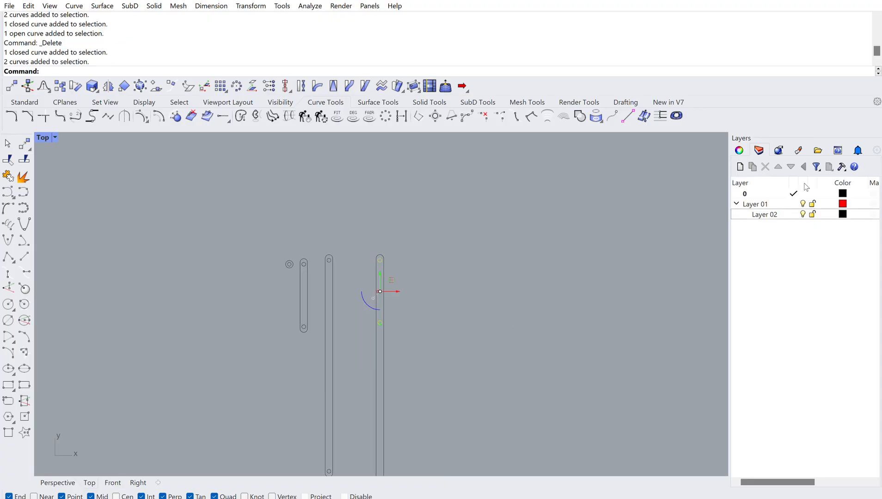
scroll(434, 233, "down", 4)
right_click_drag(439, 415, 440, 294)
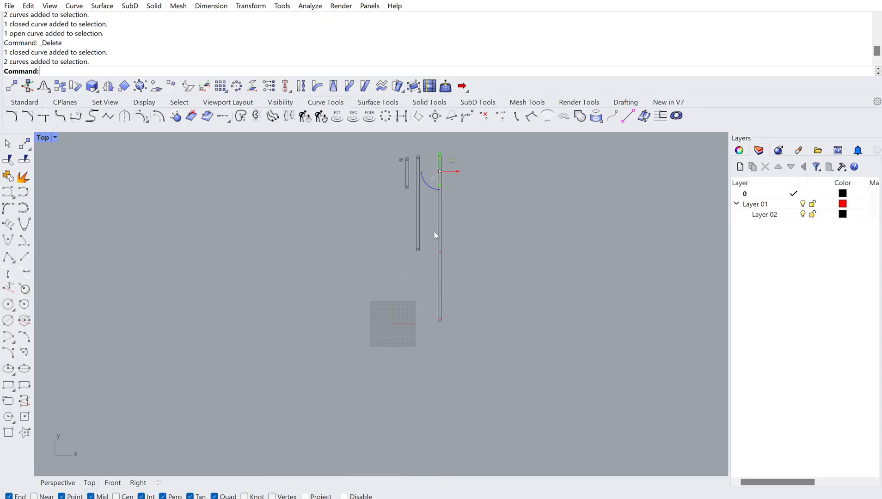
left_click_drag(433, 234, 468, 309)
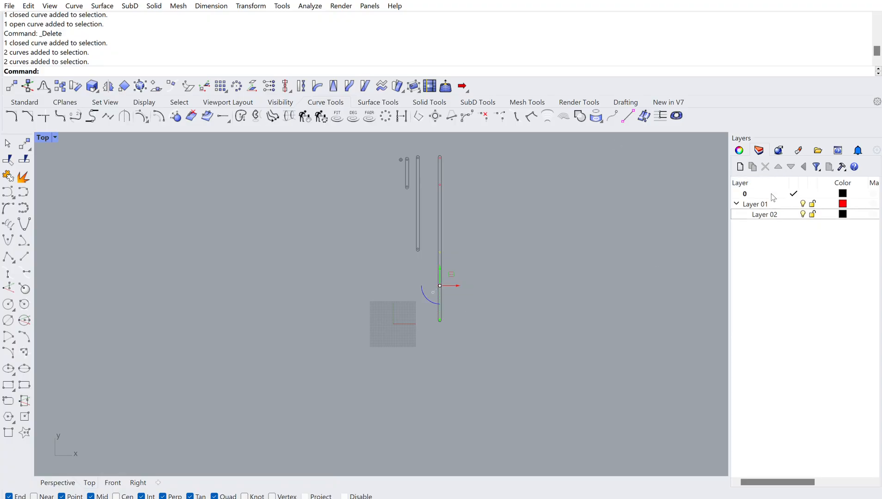
left_click_drag(427, 145, 467, 204)
left_click(784, 214)
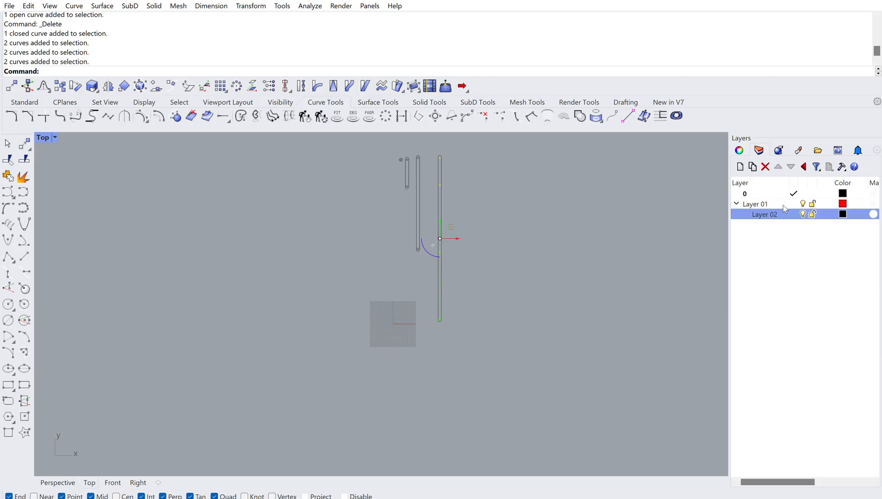
scroll(467, 229, "up", 5)
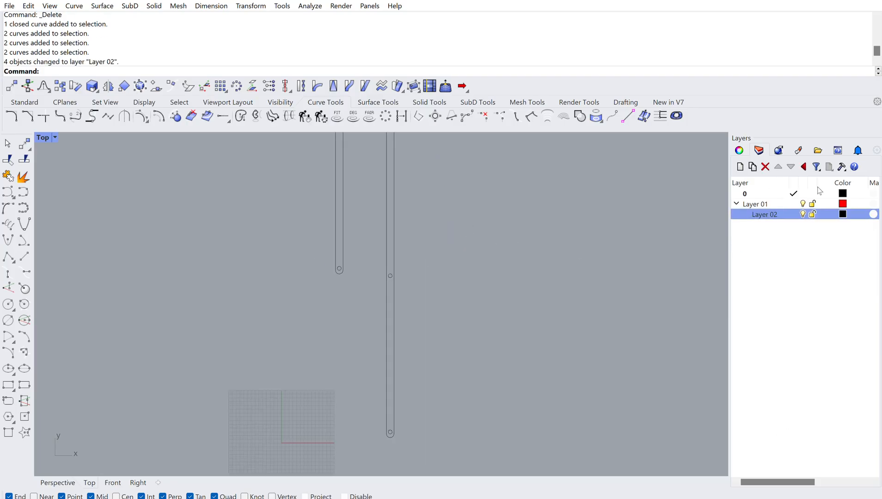
- Set the colour of Layer 01 to black and the colour of Layer 02 to red
left_click(835, 202)
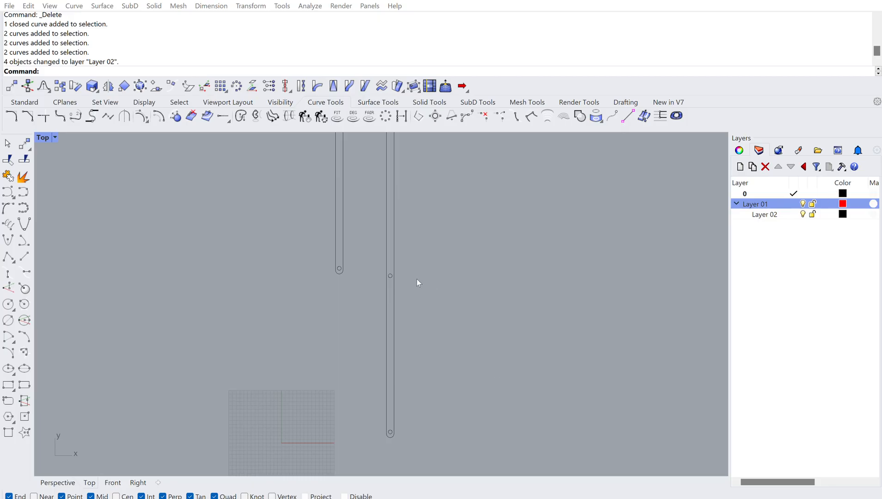
left_click(842, 213)
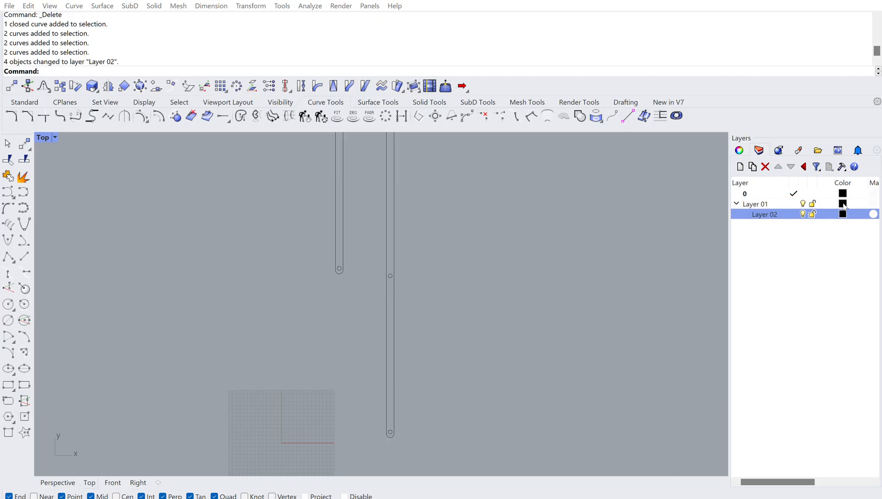
left_click(663, 456)
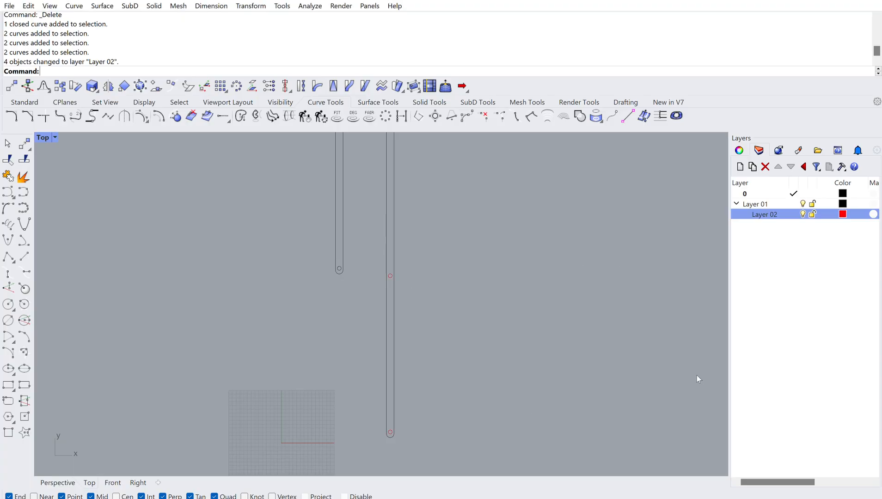
- Rename Layer 02 as lholes
left_click(765, 214)
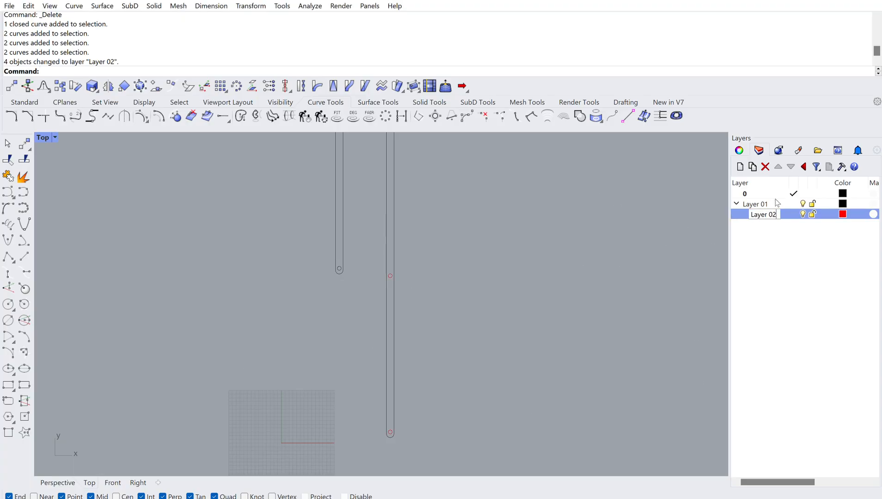
type("lholes")
left_click(810, 285)
- Rename the parent layer Layer 01 as "l piece"
left_click(756, 204)
left_click(755, 204)
type("lout")
key("BackSpace")
key("BackSpace")
key("BackSpace")
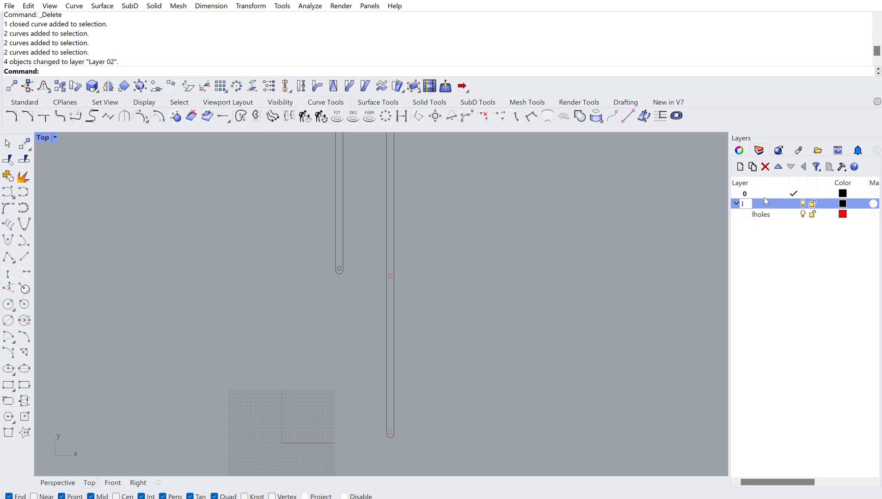
type("piece")
key("Return")
- Add a sublayer named Layer 01 under l piece and move the longest bar's outline onto it
left_click(752, 165)
left_click(797, 270)
left_click(393, 318)
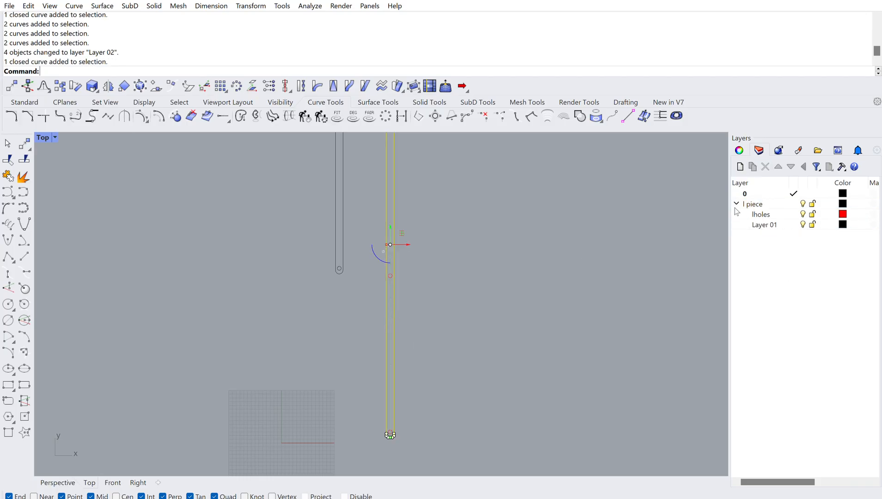
left_click(805, 421)
left_click(654, 273)
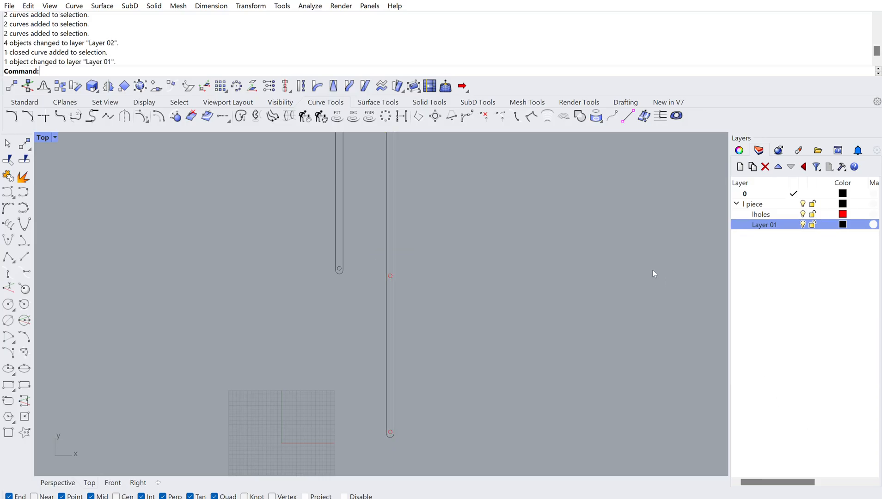
- Hide and reshow the l piece layer to check that it controls the longest bar's outline and holes
left_click(798, 204)
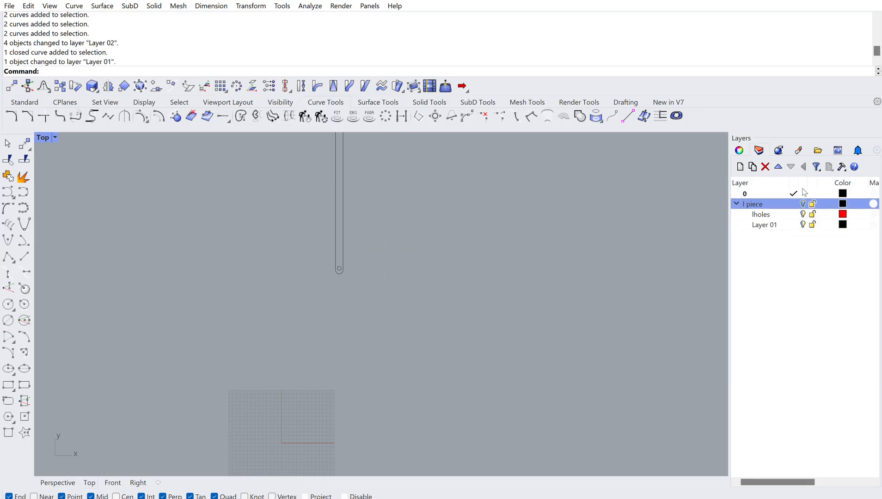
scroll(476, 323, "down", 3)
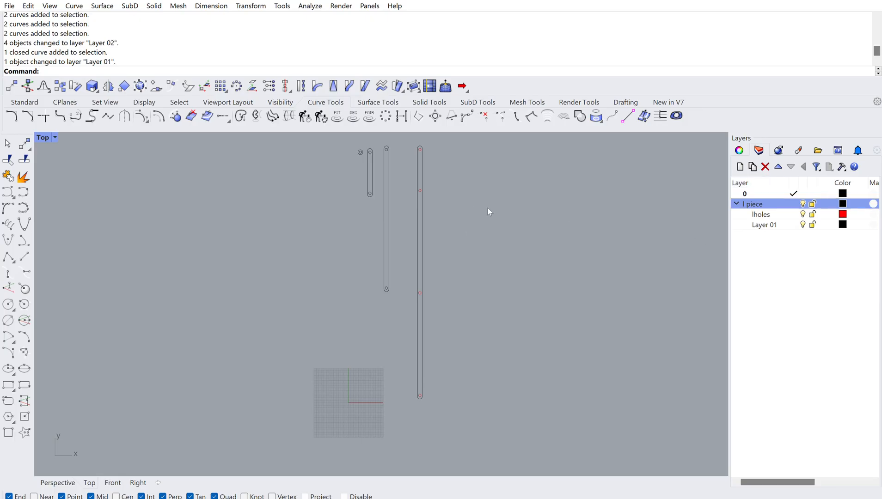
left_click(760, 203)
left_click(641, 247)
scroll(413, 150, "up", 4)
scroll(416, 134, "down", 5)
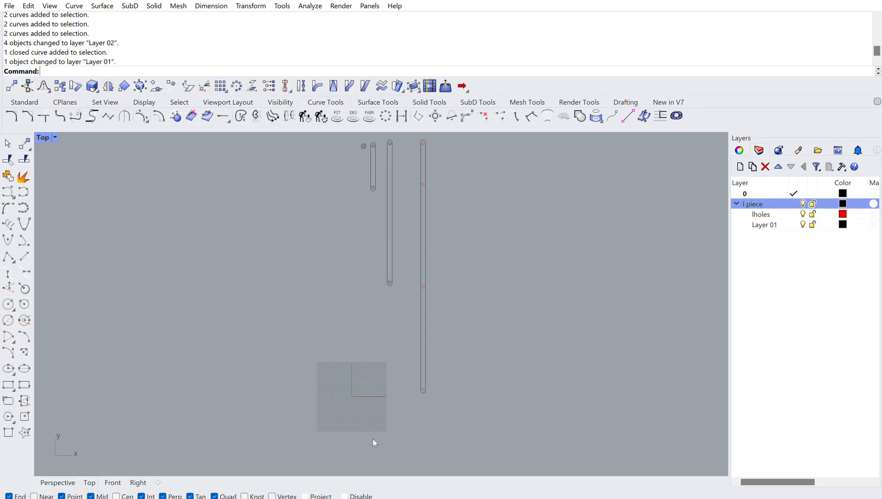
- Select the middle-length bar's outline and turn the Gumball off
left_click(390, 265)
type("Gumball")
key("Return")
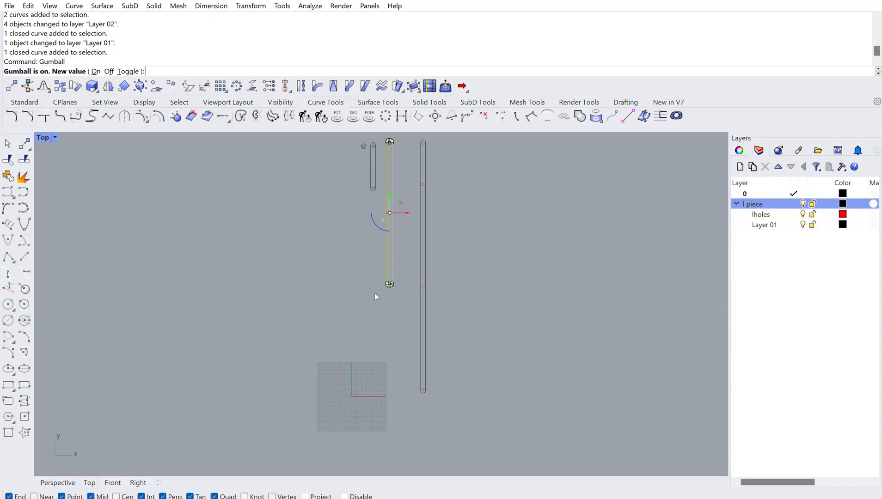
type("f")
key("Return")
key("Escape")
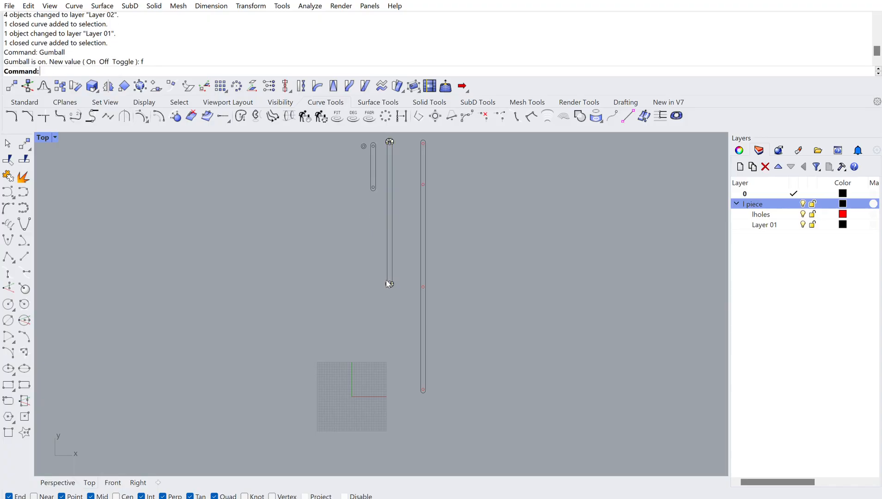
scroll(388, 278, "up", 18)
left_click(389, 308)
scroll(386, 301, "up", 12)
key("Escape")
type("line")
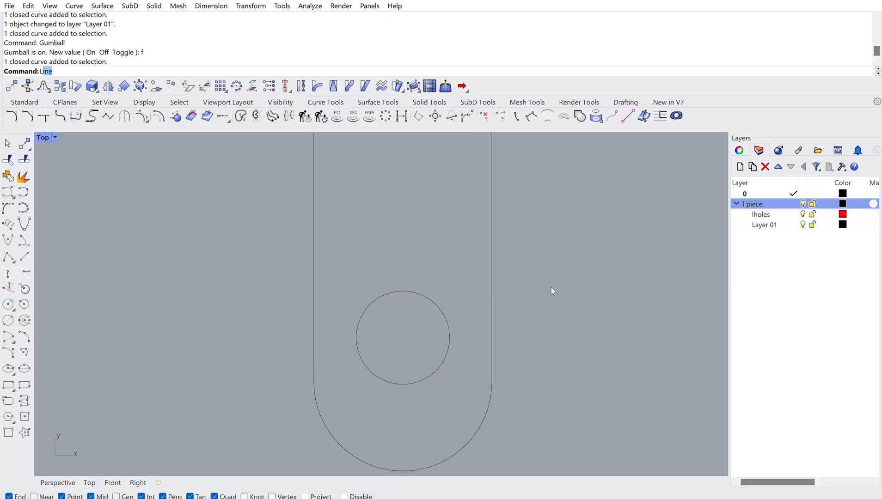
key("Return")
left_click(562, 289)
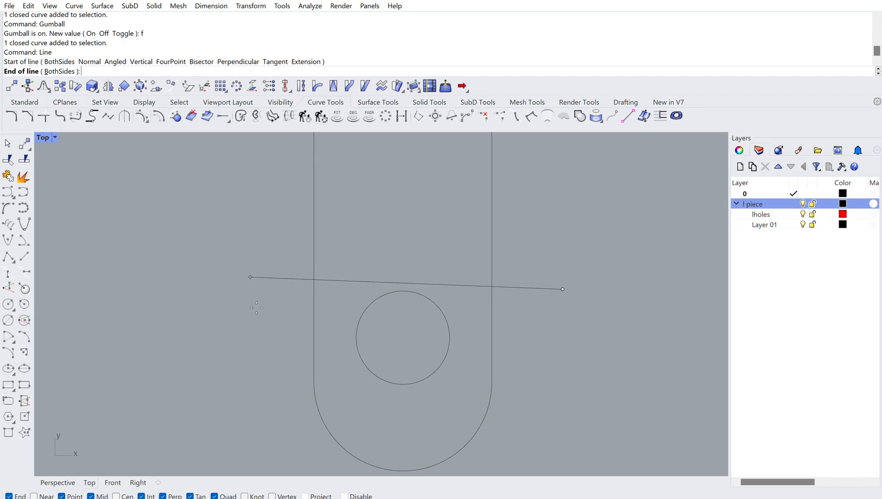
key("Escape")
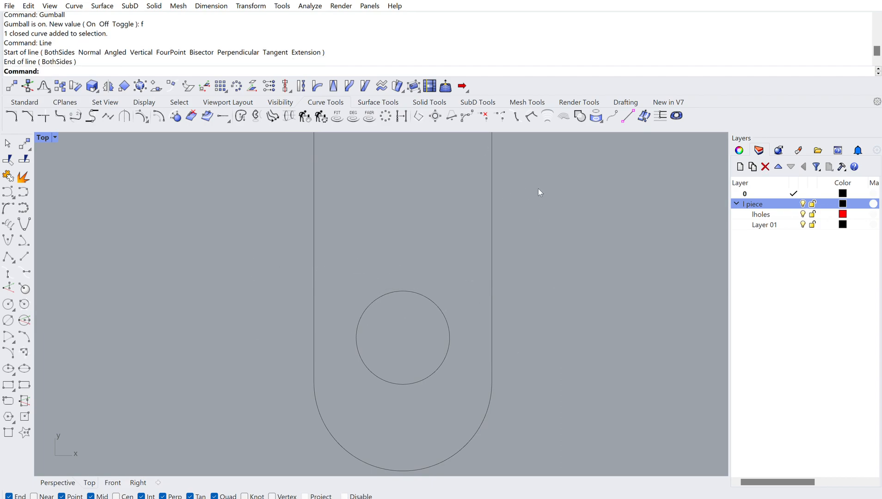
key("Return")
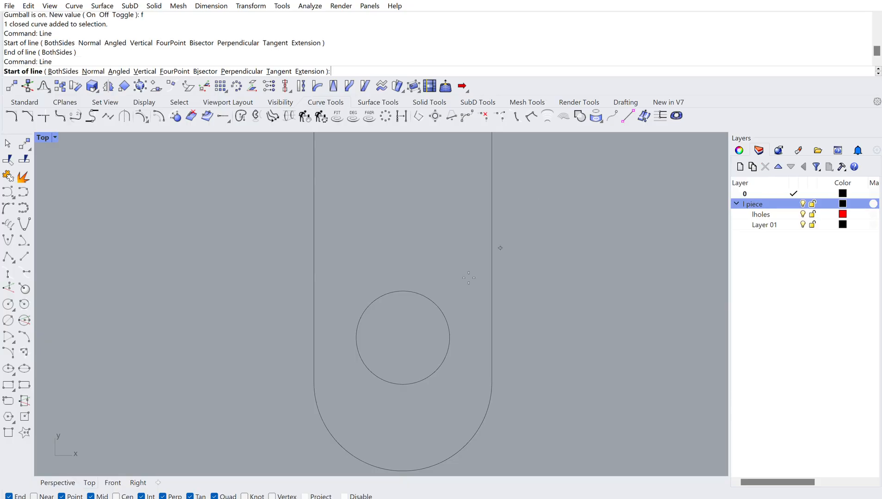
left_click(530, 276)
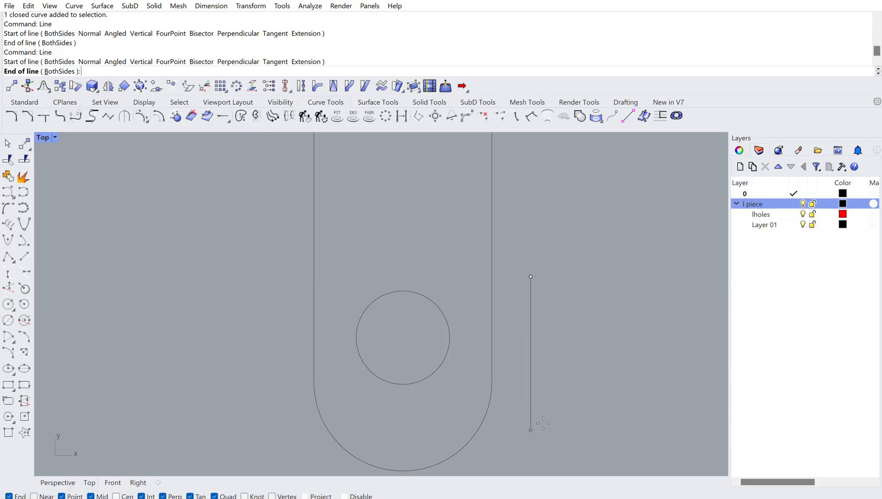
key("Escape")
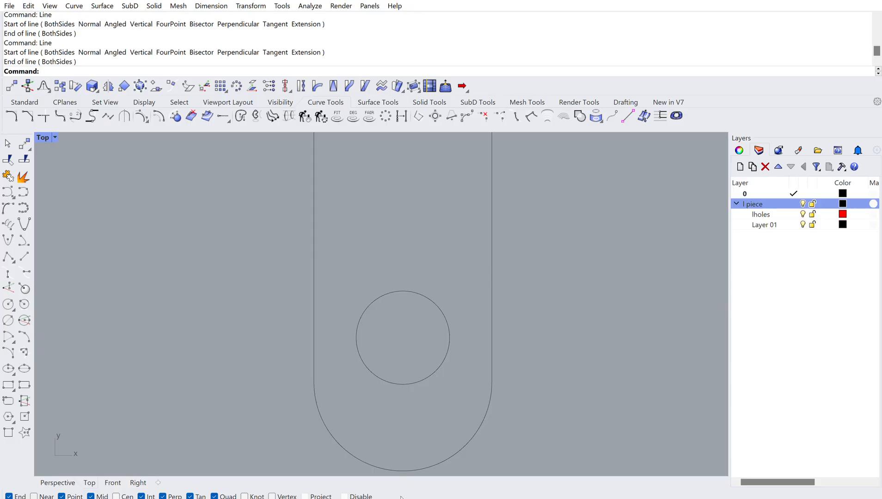
- Draw a slanted line from open space to the lower end of the middle-length bar's right straight edge, and delete it again
type("line")
key("Return")
left_click(611, 240)
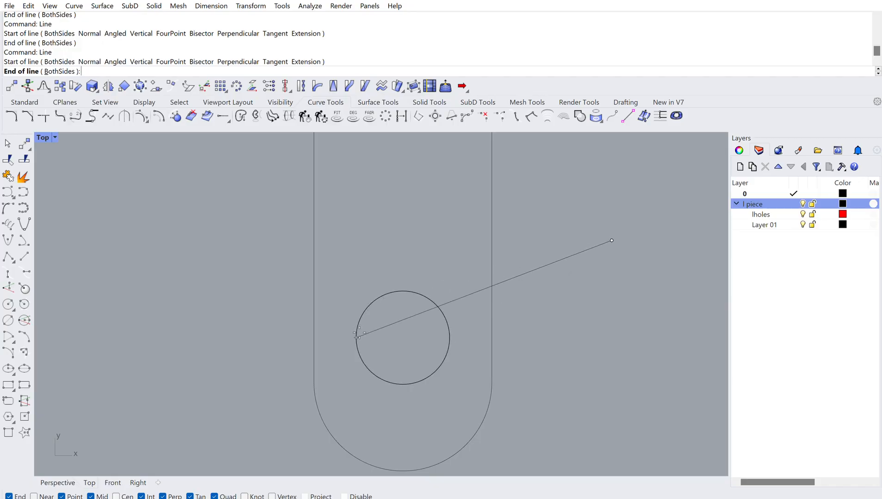
left_click(493, 381)
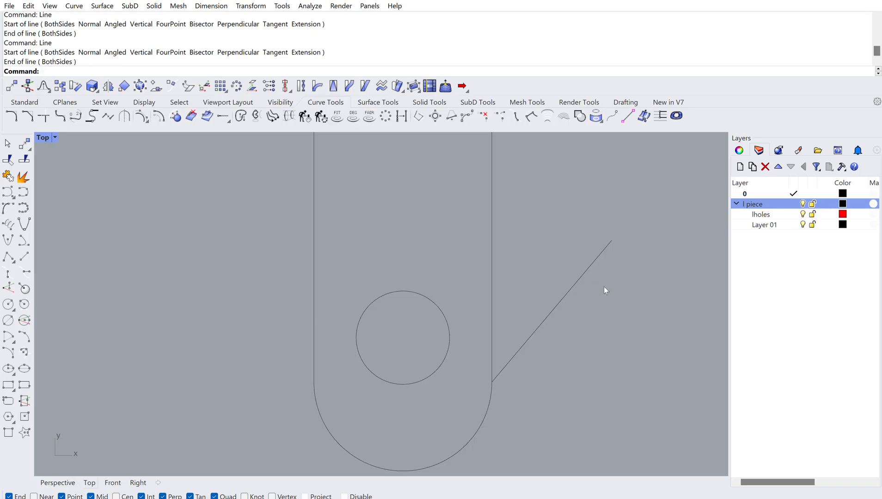
left_click(576, 281)
key("Delete")
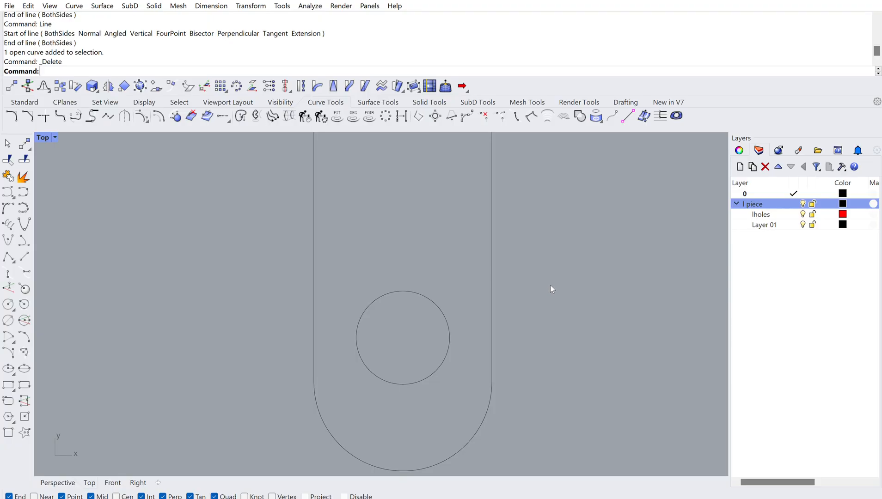
- Move the shortest bar's outline and both holes horizontally left, well clear of the small ring and the other bars
left_click(428, 289)
scroll(527, 295, "down", 10)
scroll(488, 331, "down", 5)
scroll(479, 232, "up", 6)
scroll(443, 199, "down", 1)
left_click_drag(442, 204, 484, 378)
left_click_drag(465, 263, 217, 271)
- Draw a 1 in horizontal line rightward from the upper end of the shortest bar's left straight edge
type("l")
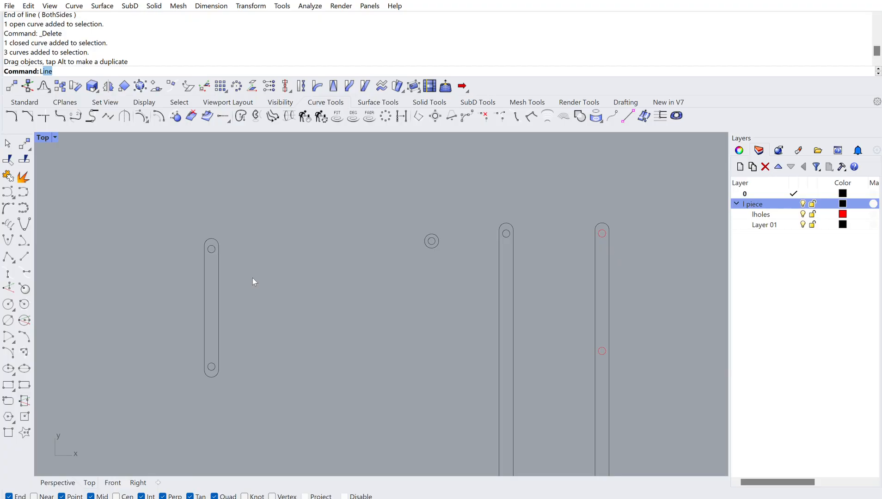
key("Escape")
type("l")
key("Return")
scroll(215, 243, "up", 4)
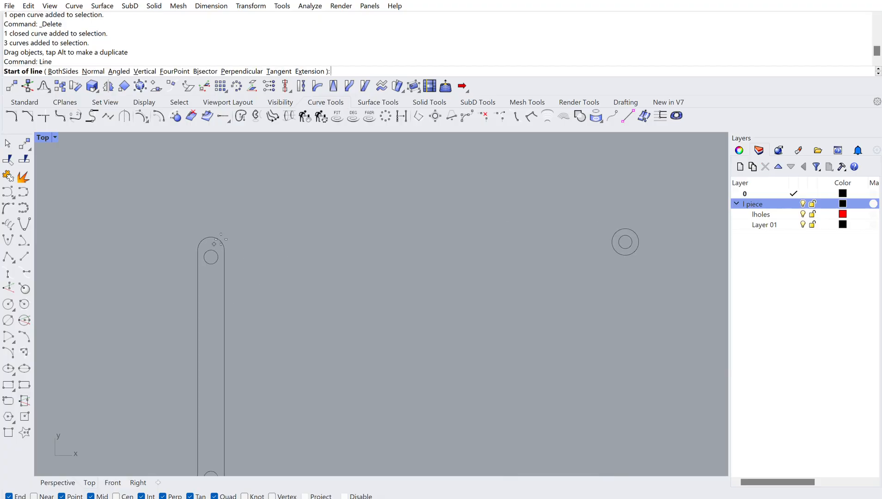
scroll(214, 244, "up", 4)
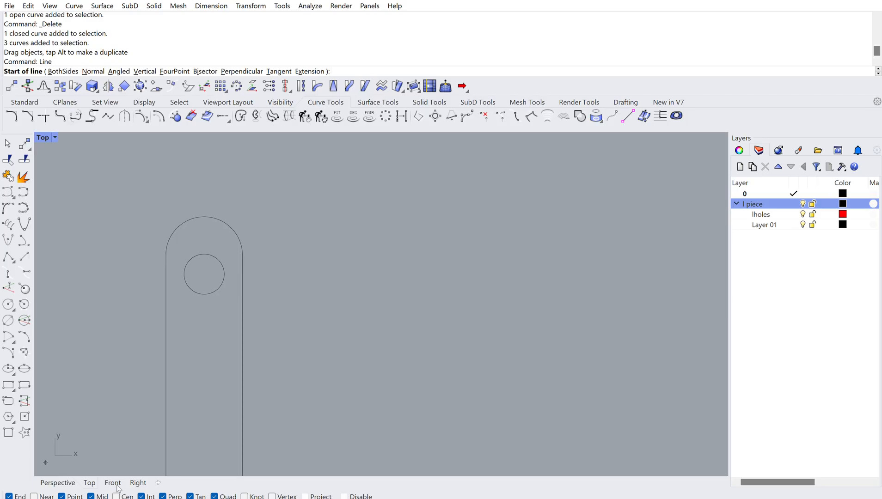
left_click(166, 255)
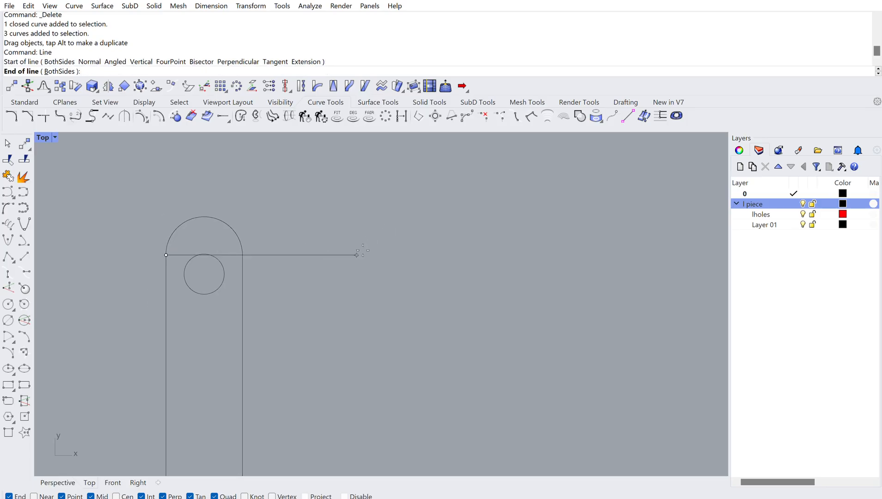
type("1")
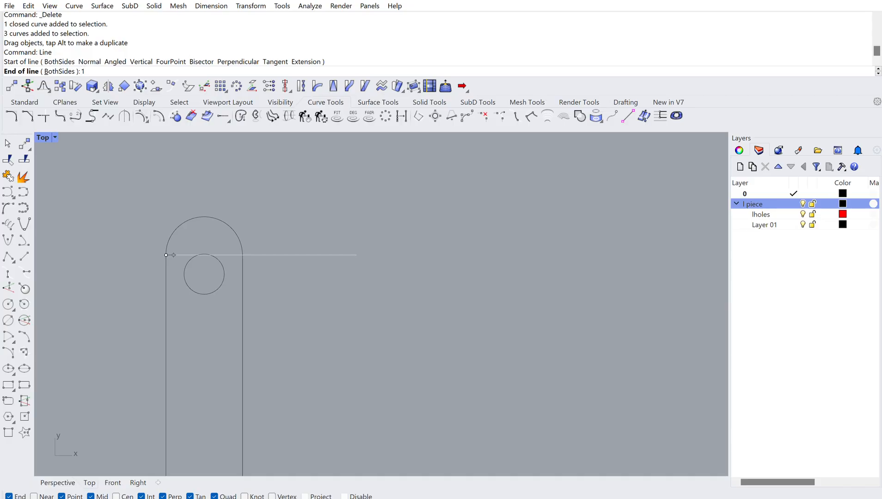
type("in")
key("Return")
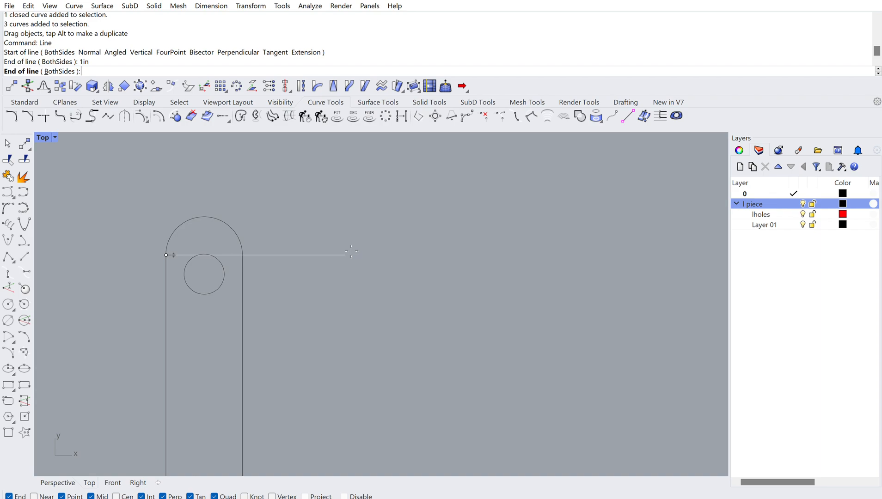
left_click(352, 252)
scroll(182, 253, "up", 5)
- Measure the length of the short horizontal line inside the shortest bar and undo the line
left_click(139, 225)
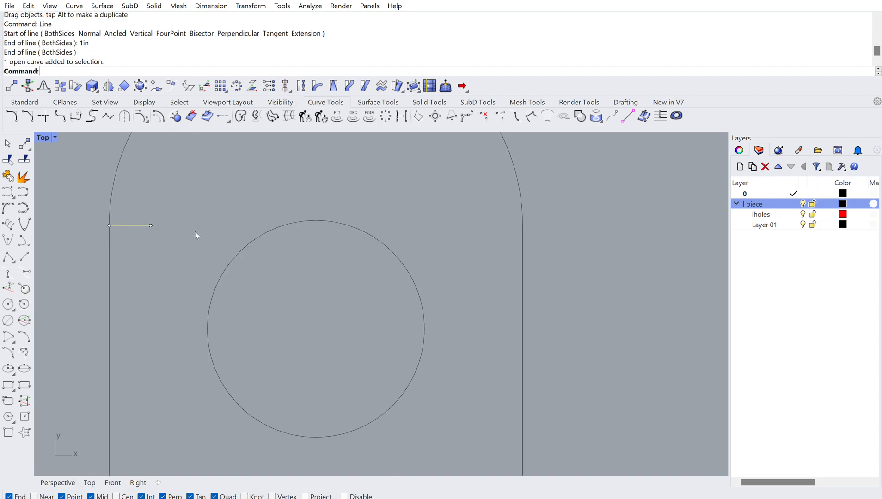
type("Length")
key("Return")
scroll(199, 238, "down", 5)
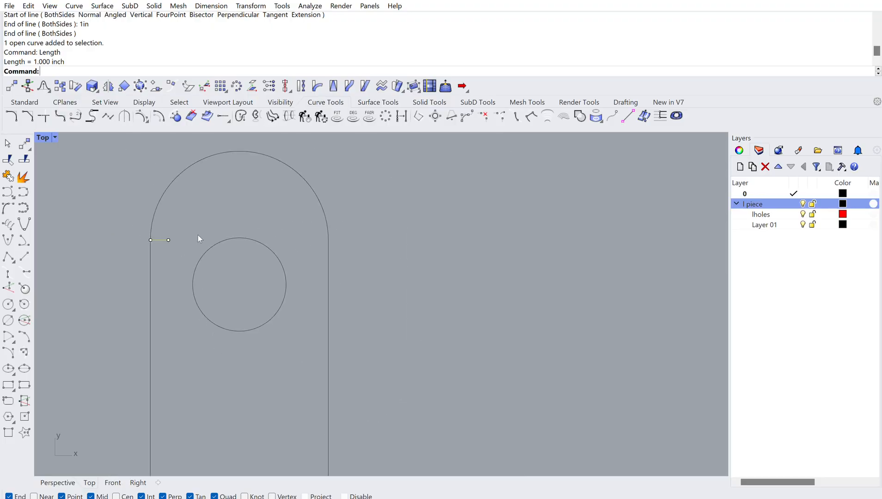
scroll(274, 277, "down", 10)
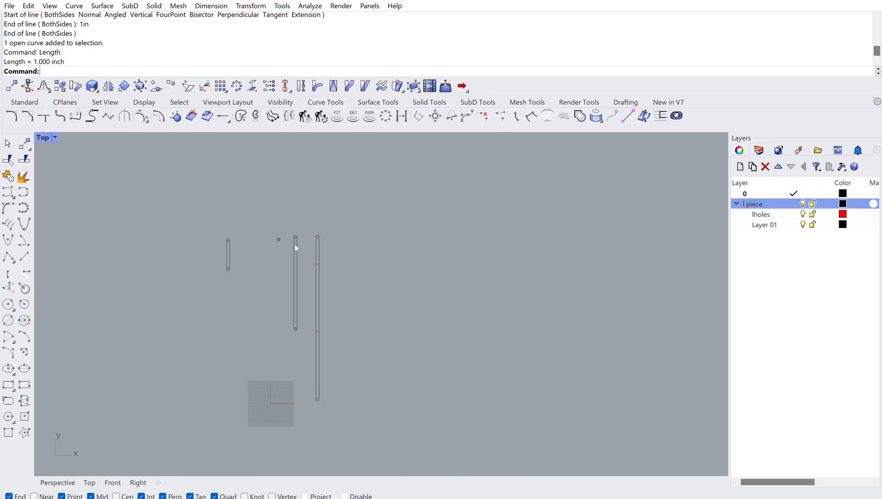
key("ctrl+z")
- Change the model units to millimeters and create a world bounding box around the shortest bar and its holes
type("Units")
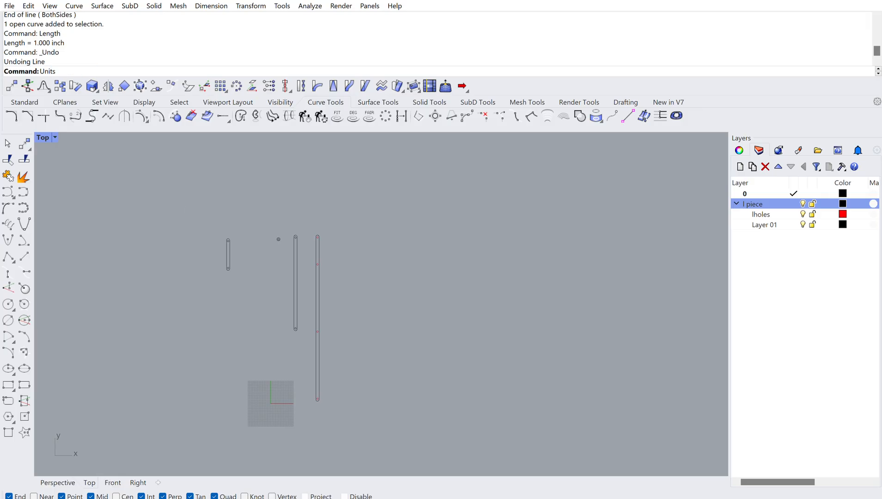
key("Return")
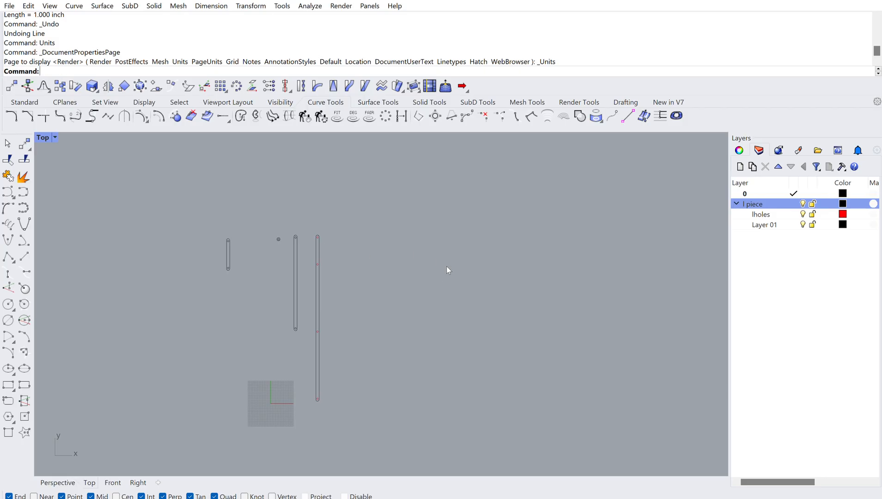
scroll(231, 224, "up", 3)
left_click_drag(206, 220, 279, 373)
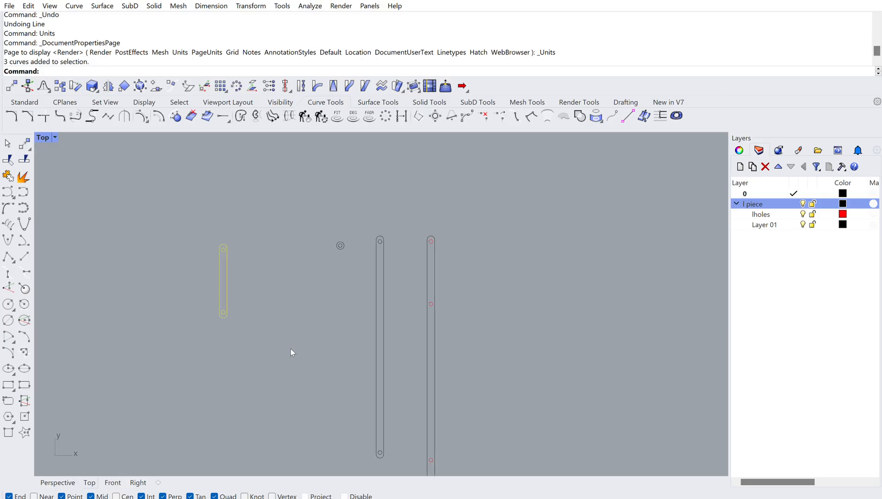
type("boun")
key("Return")
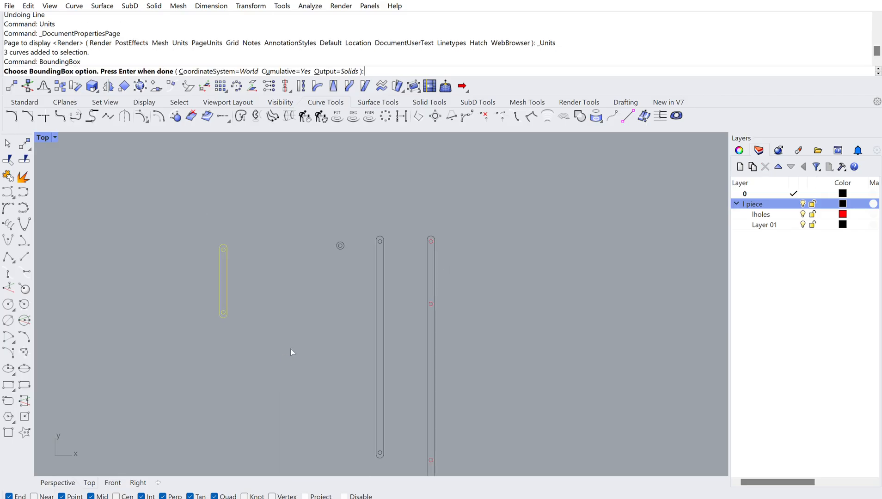
key("Return")
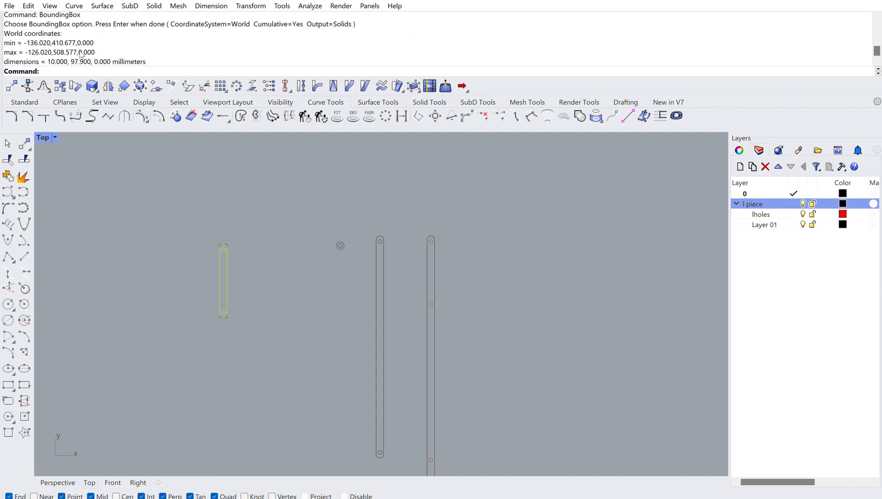
- Undo the shortest bar's bounding box and the model unit change
left_click(233, 149)
key("ctrl+z")
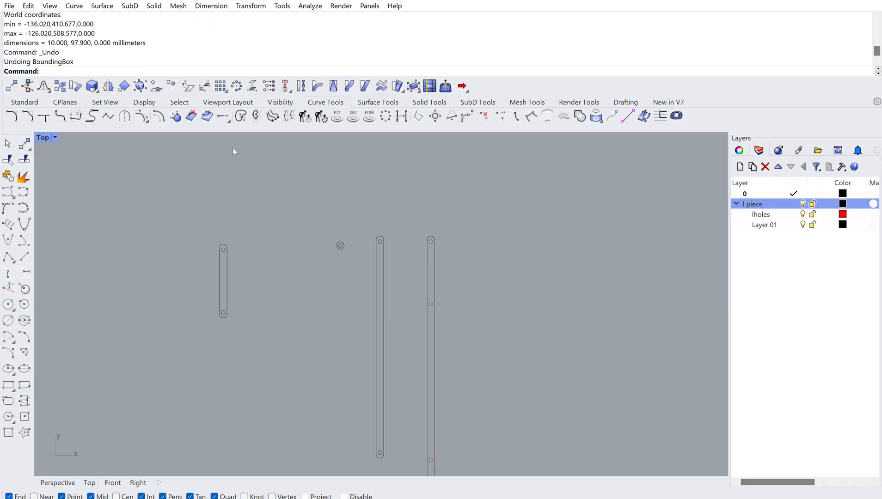
key("ctrl+z")
- Try a different model unit change, check the shortest bar by selecting it, and undo the unit change
type("Units")
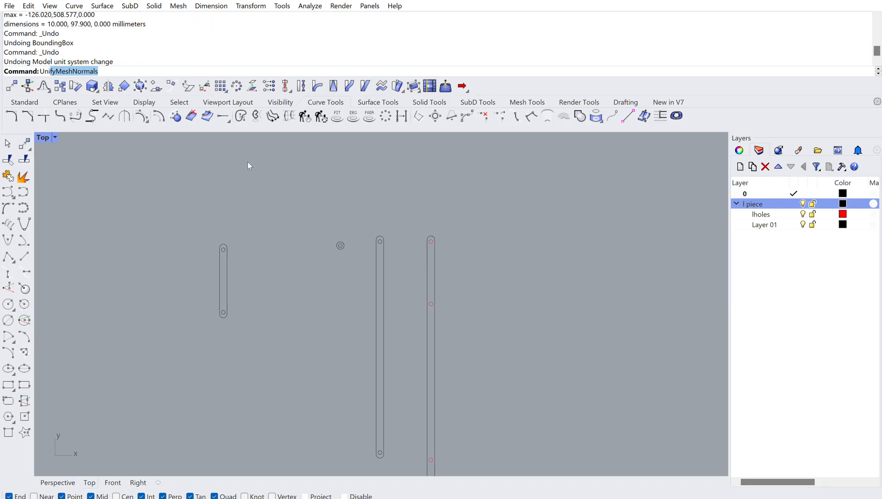
key("Return")
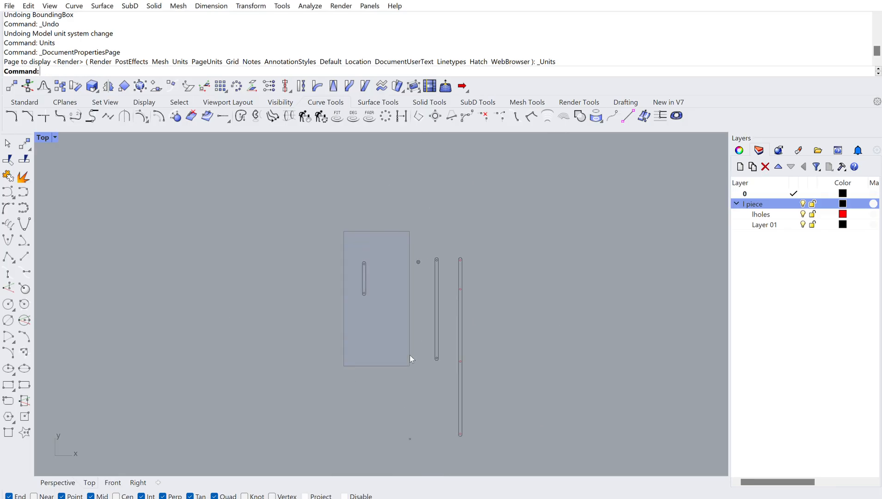
left_click_drag(410, 357, 410, 358)
scroll(393, 287, "up", 10)
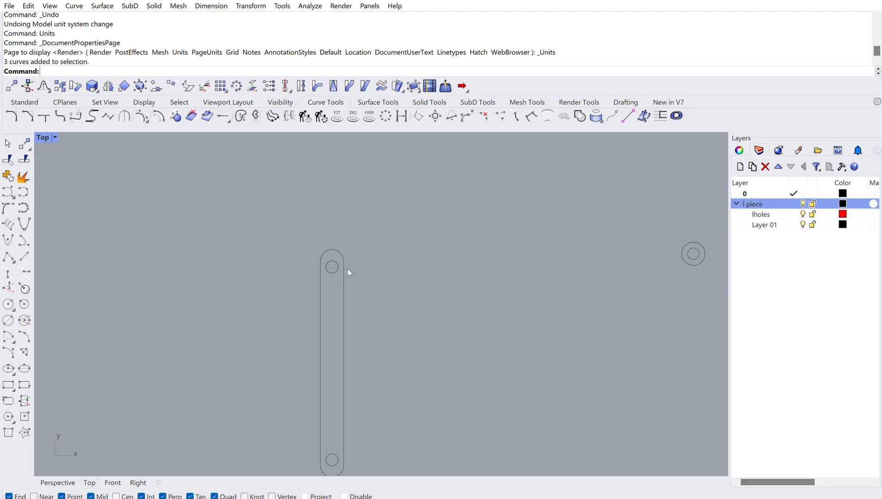
left_click(342, 263)
scroll(400, 259, "up", 3)
key("ctrl+z")
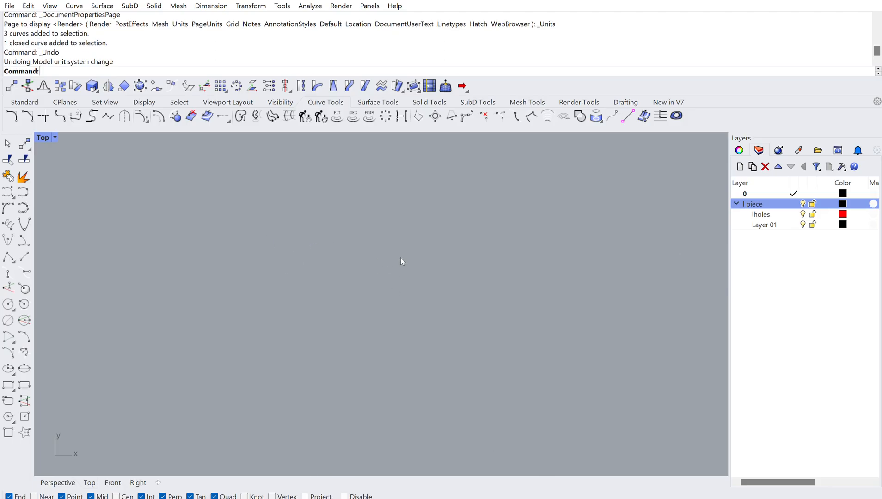
- Examine the bars and the small ring at close range, selecting the shortest bar and the ring's circles to check them
scroll(402, 287, "up", 8)
left_click(305, 189)
scroll(326, 213, "up", 5)
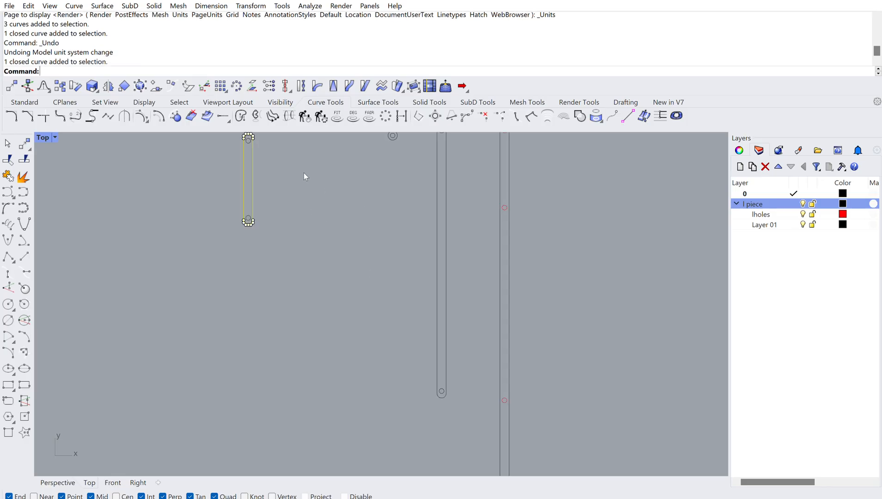
scroll(304, 173, "down", 9)
key("ctrl+a")
key("Escape")
scroll(356, 183, "up", 5)
left_click_drag(136, 146, 198, 233)
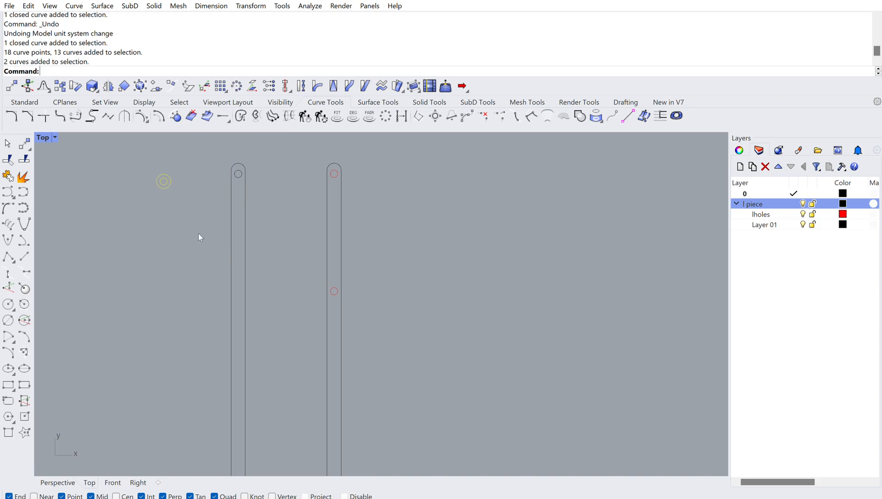
key("Escape")
scroll(160, 154, "up", 5)
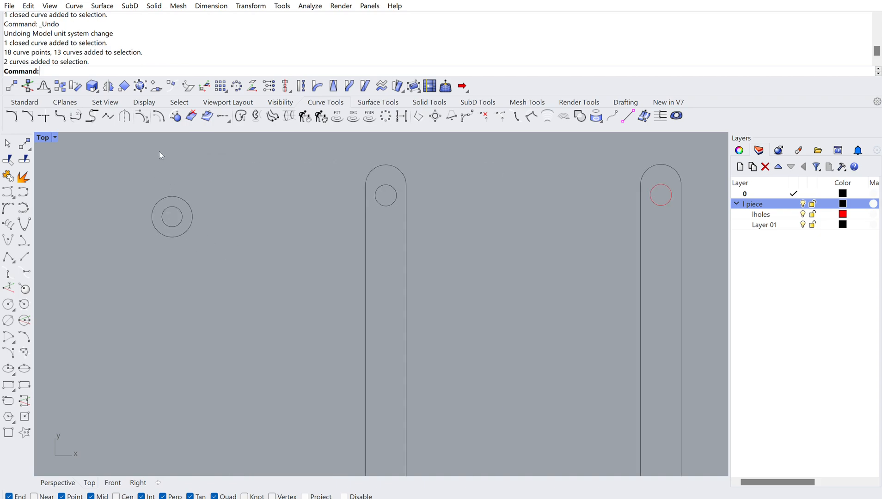
left_click(172, 182)
key("Escape")
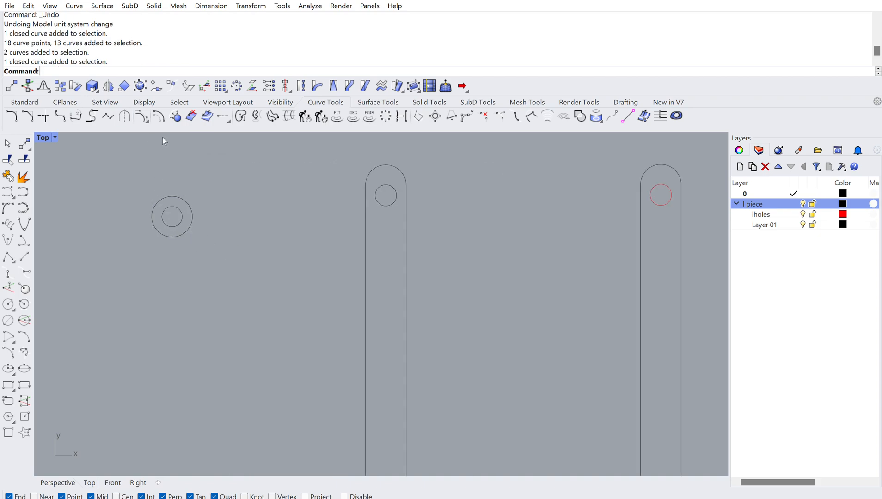
- Set the model units to millimeters and measure the diameter of the small ring's outer circle
type("Units")
key("Return")
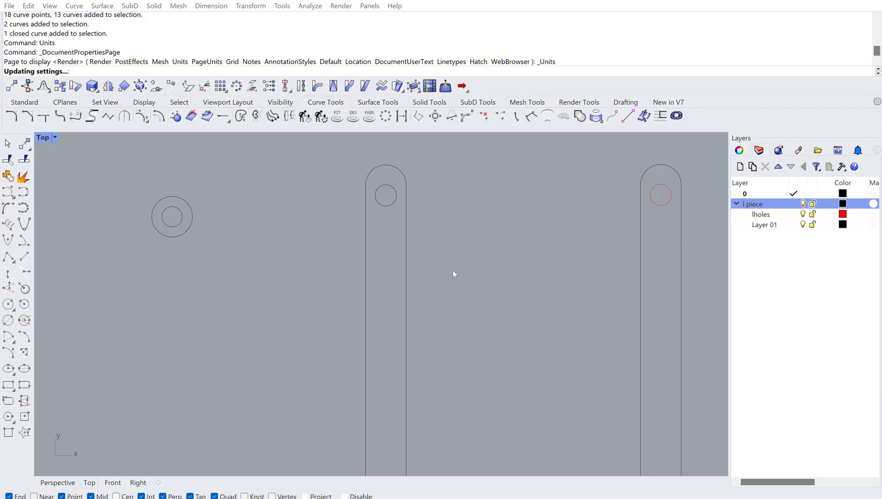
left_click(175, 194)
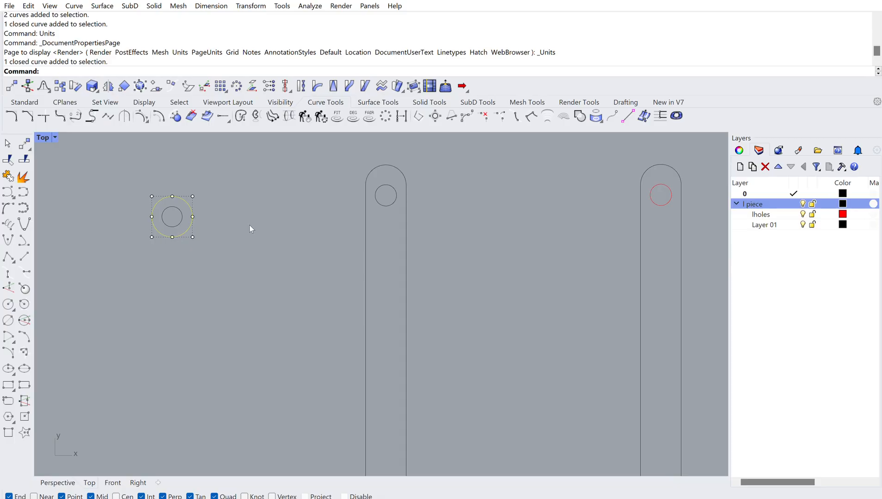
type("Diameter")
key("Return")
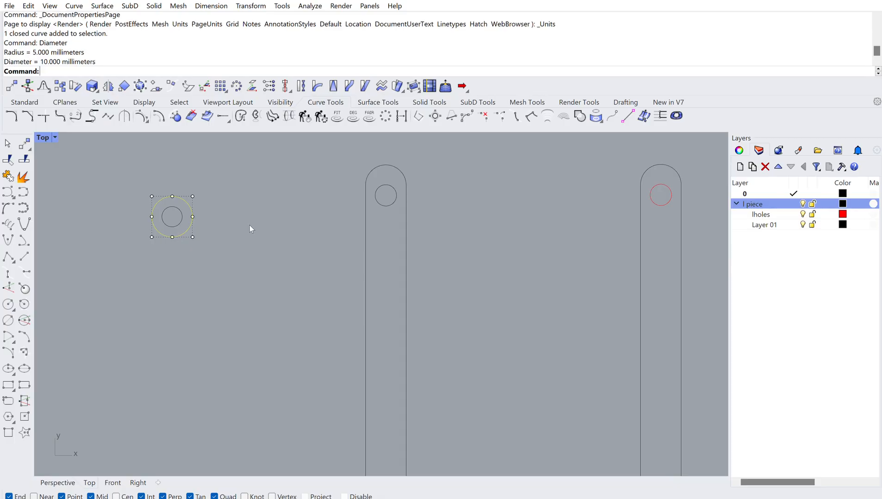
- Clear the ring selection and check all bars and the small ring by selecting them together
key("Escape")
scroll(256, 208, "down", 10)
scroll(338, 206, "up", 6)
scroll(274, 206, "down", 6)
left_click_drag(180, 183, 465, 465)
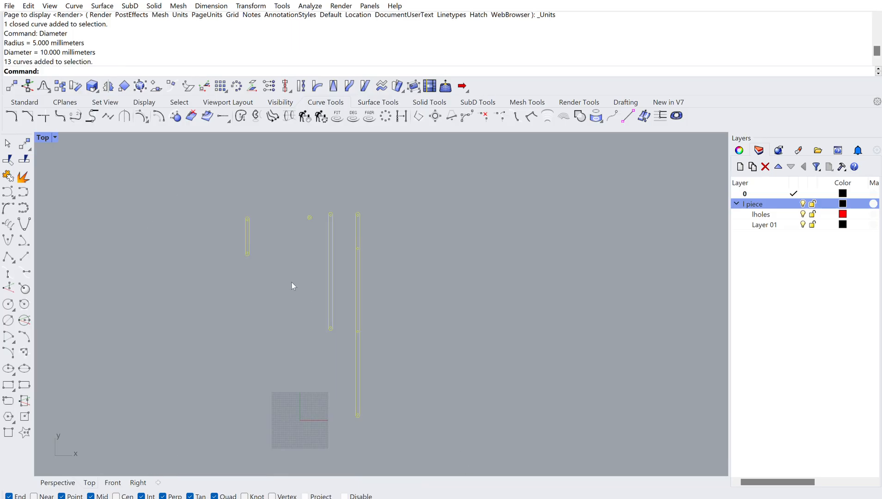
left_click(292, 268)
- Move the shortest bar with its two holes to an open area farther away from the small ring
left_click_drag(231, 194, 277, 302)
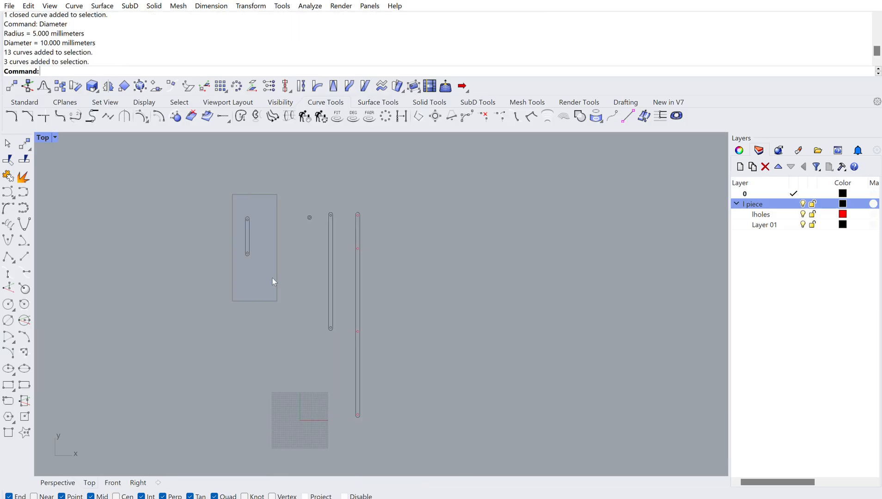
left_click_drag(244, 223, 290, 219)
key("Escape")
scroll(331, 182, "up", 4)
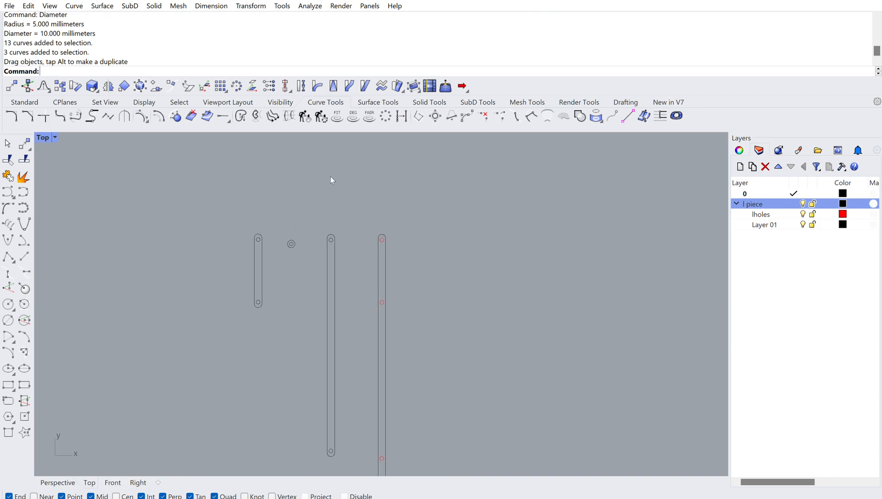
left_click_drag(222, 285, 251, 329)
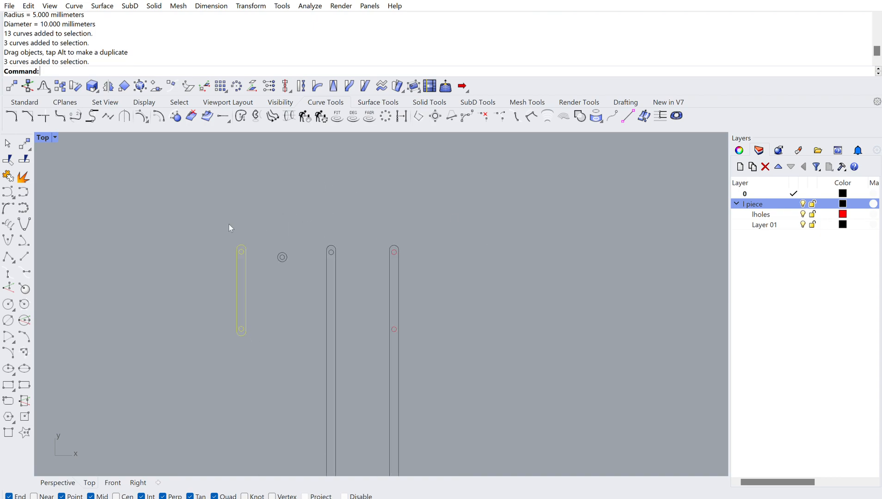
left_click_drag(243, 251, 157, 248)
key("Escape")
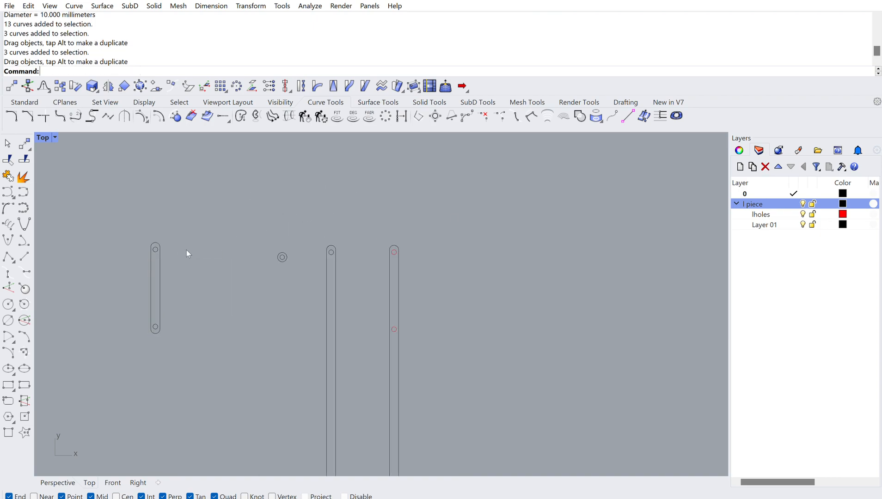
- Draw a 1 in horizontal guide line outward from the upper end of the shortest bar's right straight edge
type("line")
key("Return")
scroll(88, 255, "up", 5)
left_click(292, 230)
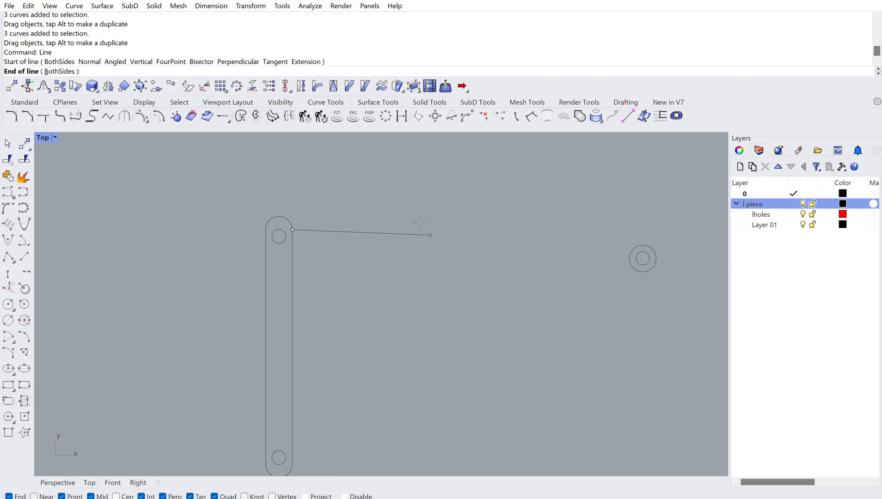
type("1in")
left_click(412, 230)
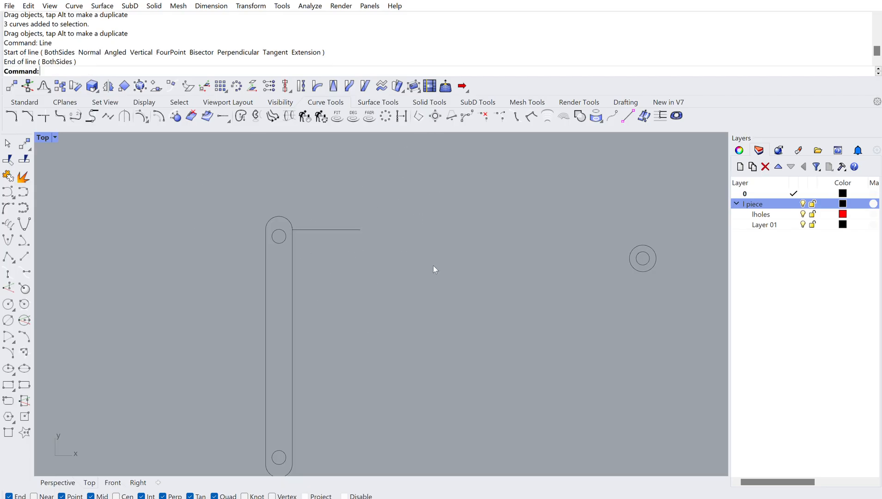
left_click_drag(234, 176, 308, 469)
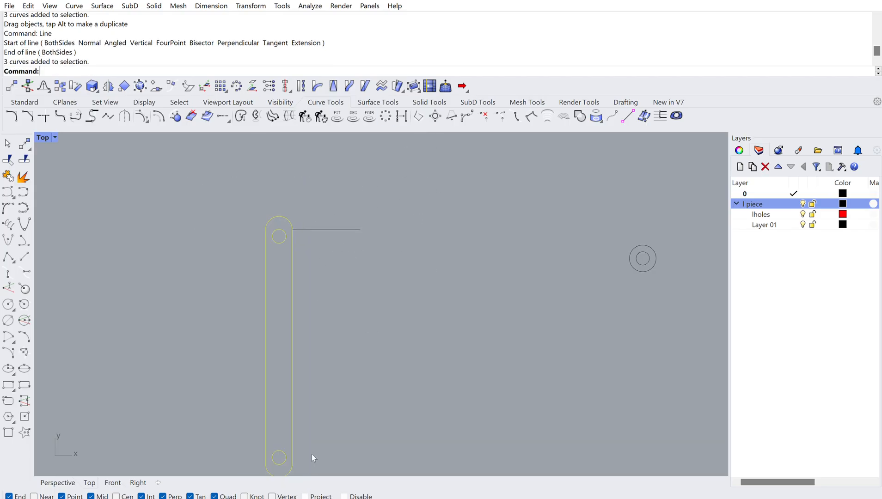
type("move")
key("Return")
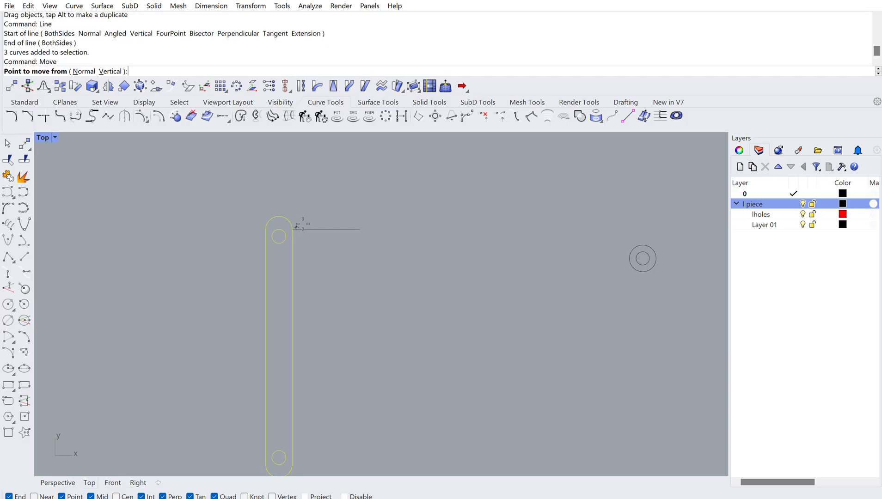
key("ctrl+c")
key("Escape")
key("Escape")
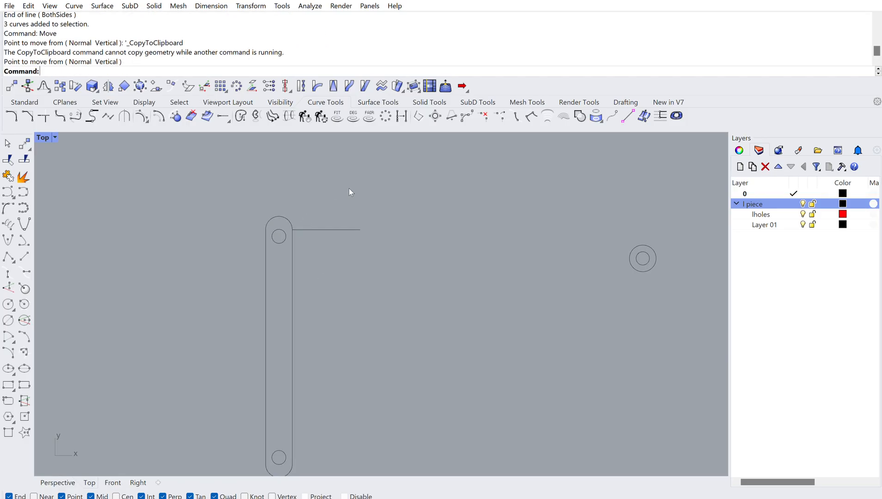
- Duplicate the shortest bar with its holes, move the copy to the guide line's far end, and delete the line
left_click_drag(237, 177, 323, 439)
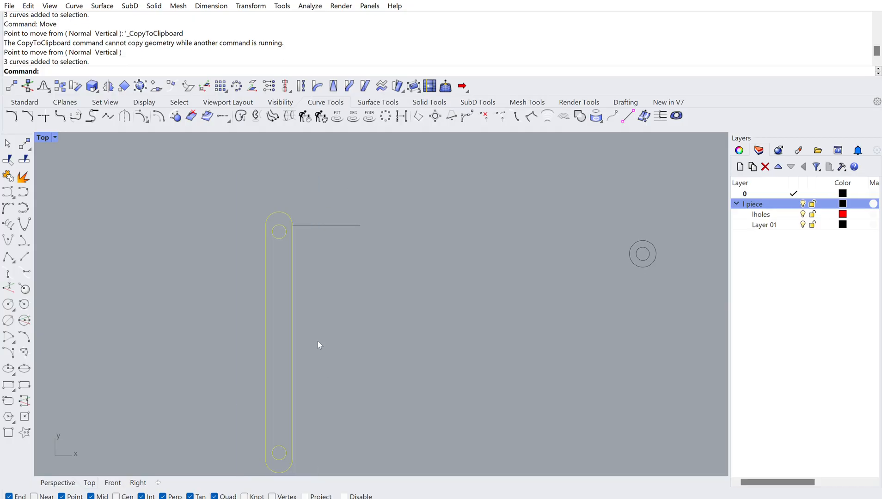
key("ctrl+c")
key("ctrl+v")
type("Move")
key("Return")
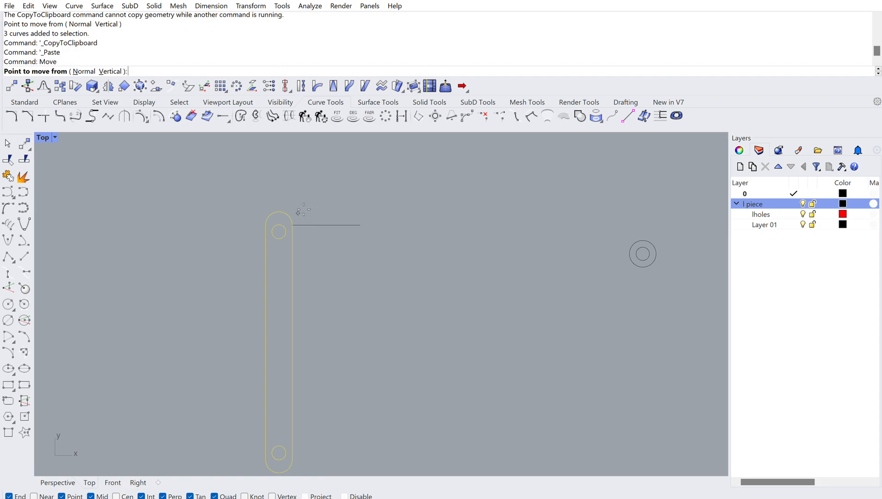
left_click(292, 225)
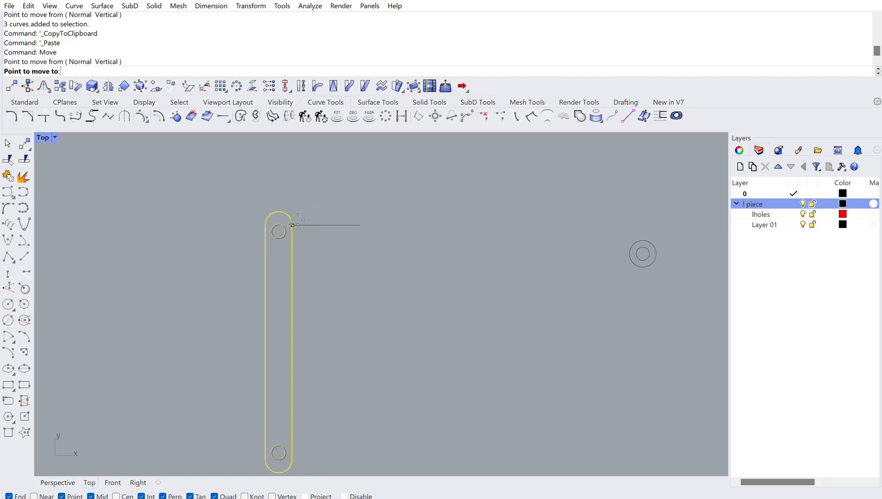
left_click(369, 221)
left_click(327, 224)
key("Delete")
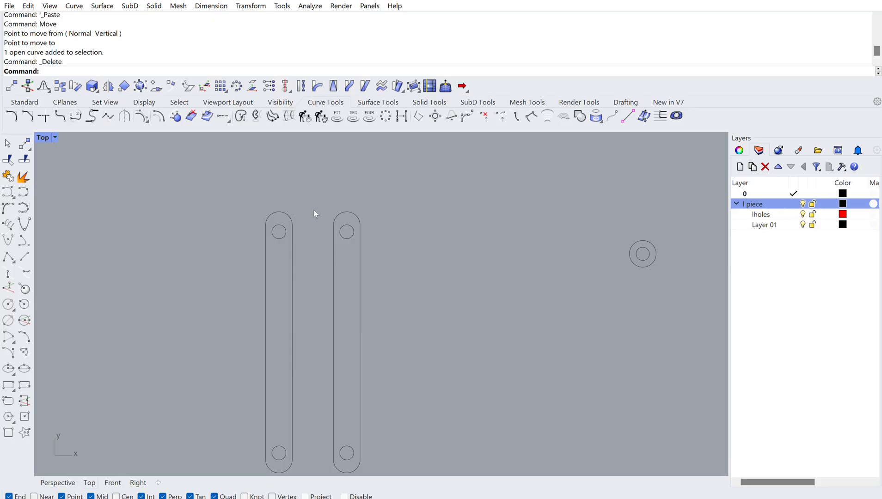
- Check the two short bars by selecting them together and individually
scroll(445, 231, "down", 5)
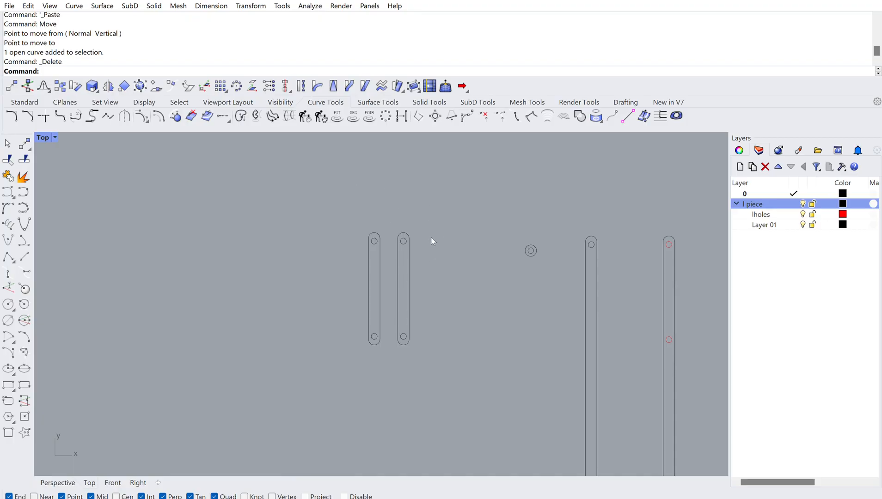
left_click_drag(316, 198, 456, 375)
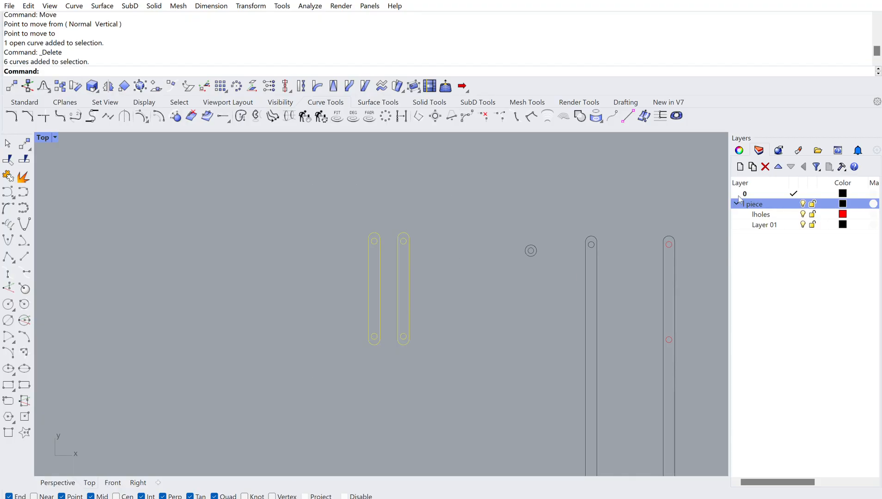
left_click(778, 167)
left_click(378, 206)
left_click_drag(326, 208, 389, 380)
left_click(458, 223)
left_click_drag(392, 214, 469, 365)
left_click(356, 207)
- Duplicate the small ring and place the copy over the right edge of the second short bar near its upper hole
left_click_drag(502, 217, 415, 242)
key("ctrl+c")
key("ctrl+v")
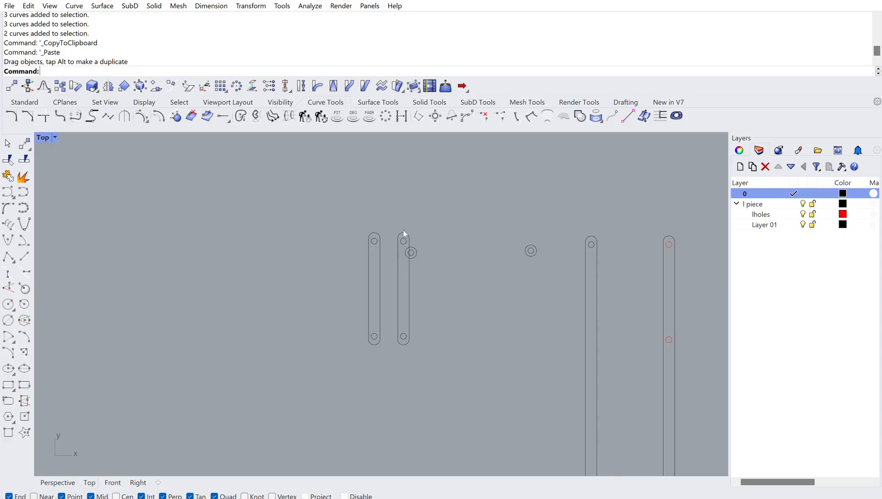
- Hide the copied ring without the neighbouring bar hole, and show the hidden objects again
left_click_drag(378, 211, 436, 261)
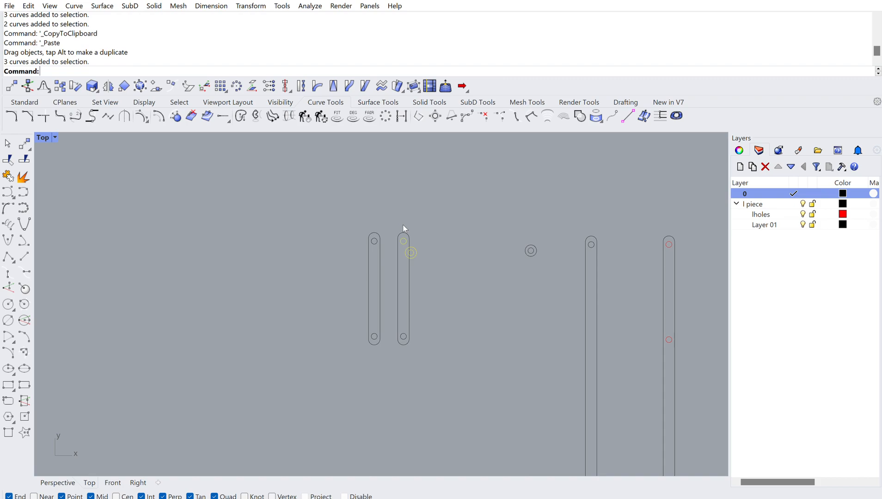
left_click(403, 238, "ctrl")
type("hide")
key("Return")
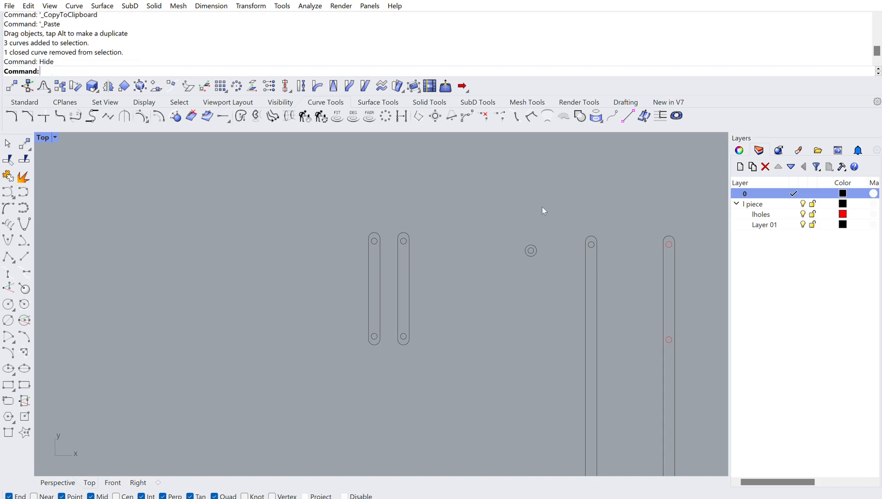
type("show")
key("Return")
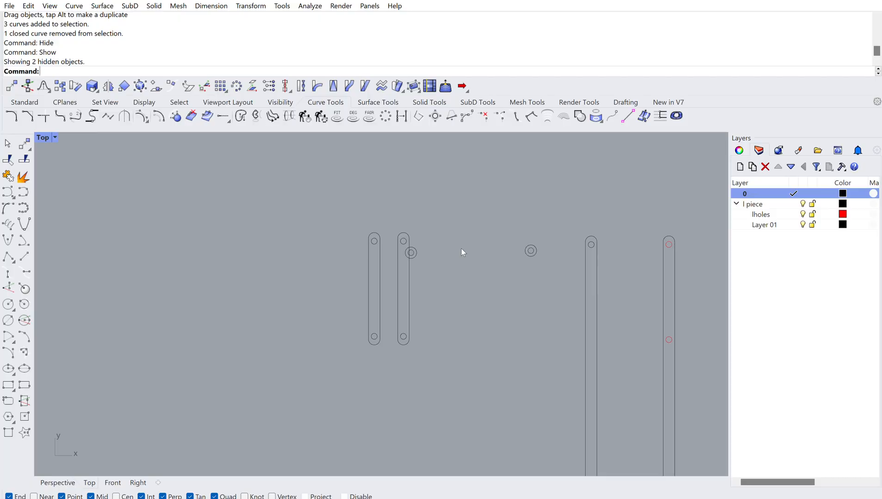
- Move the copied ring off the second short bar into the free space beside it
scroll(409, 249, "up", 5)
left_click_drag(369, 219, 467, 299)
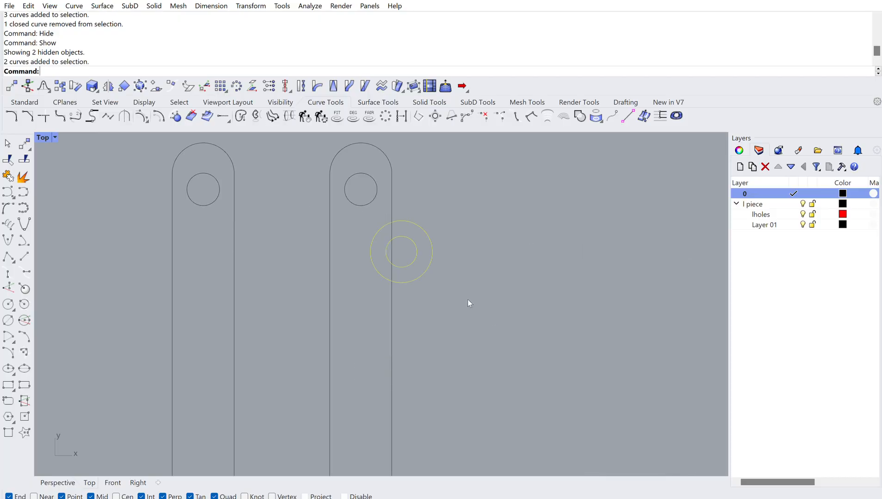
left_click_drag(423, 234, 496, 222)
- Examine the arrangement of bars and rings, selecting the medium-length bar's outline to check it
scroll(465, 237, "down", 7)
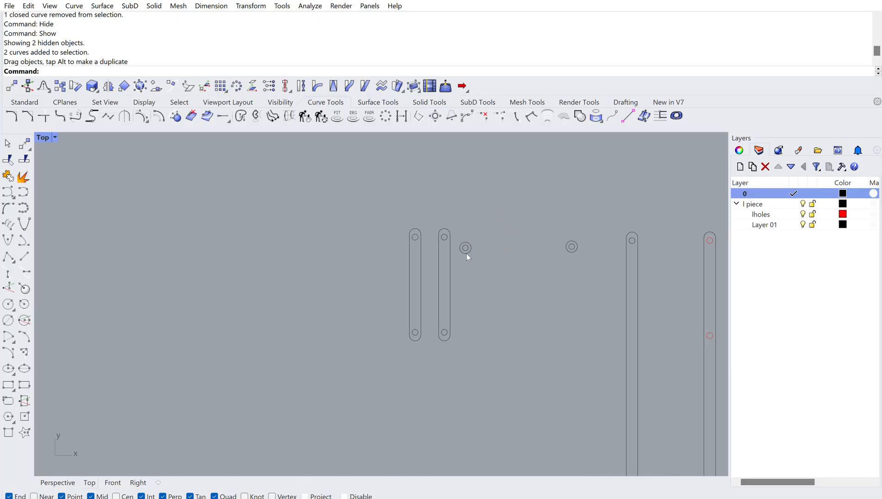
scroll(614, 323, "down", 4)
scroll(574, 364, "up", 3)
scroll(556, 363, "down", 2)
scroll(524, 218, "up", 5)
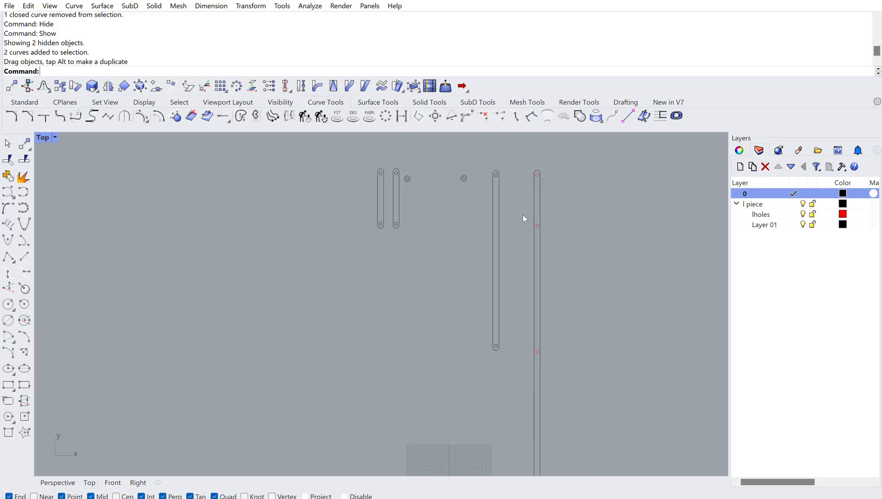
left_click(500, 177)
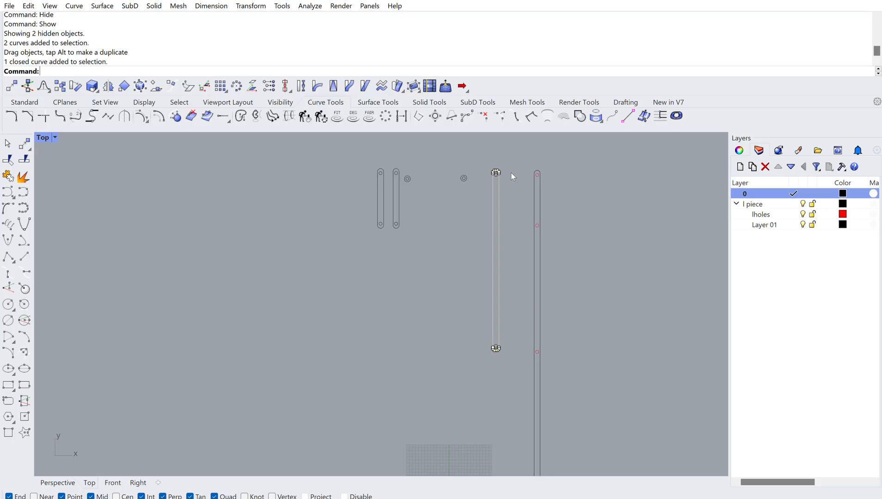
left_click(510, 173)
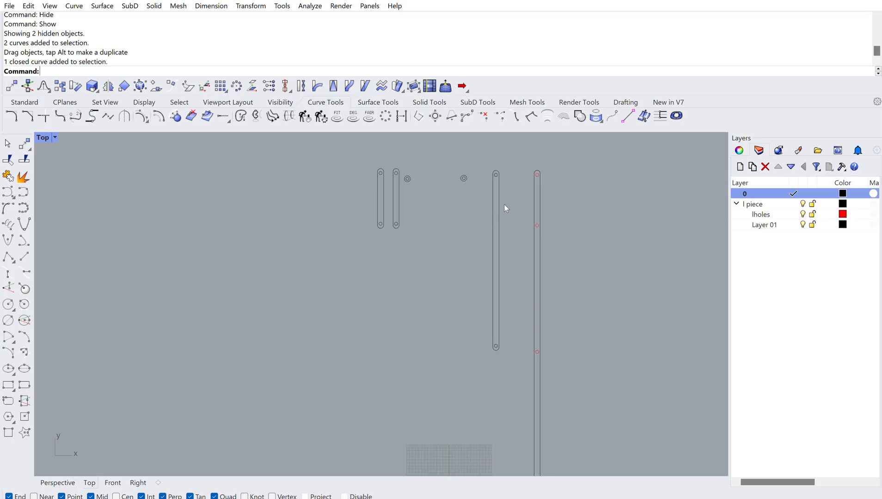
scroll(386, 167, "up", 4)
scroll(386, 167, "up", 1)
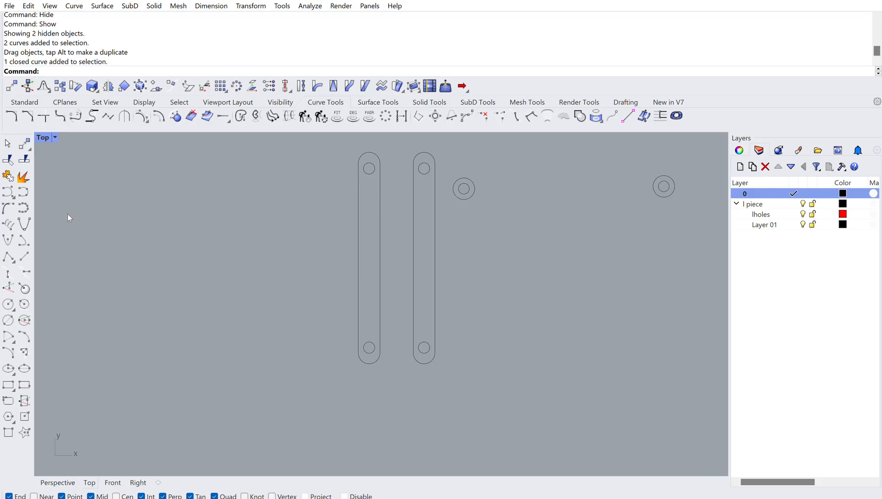
left_click(24, 256)
scroll(358, 236, "up", 3)
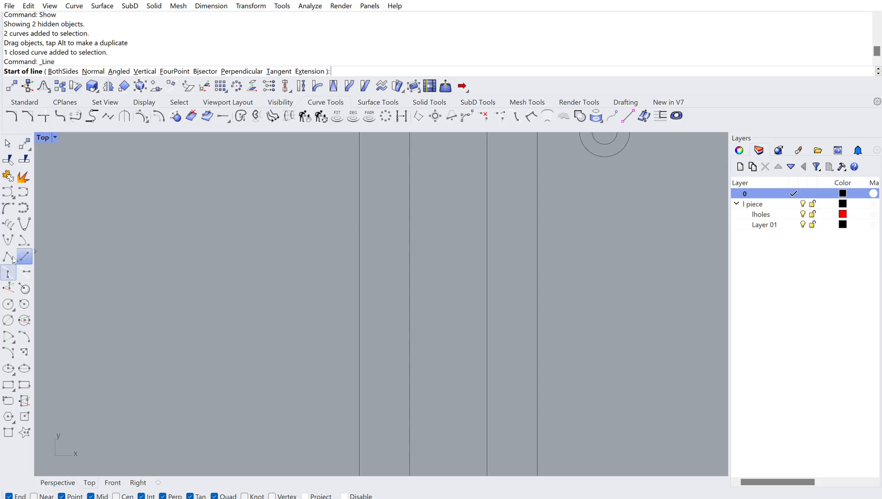
left_click(8, 385)
- Draw a narrow upright rectangle 0.02" wide just below the rounded lower end of the original short bar
left_click(8, 384)
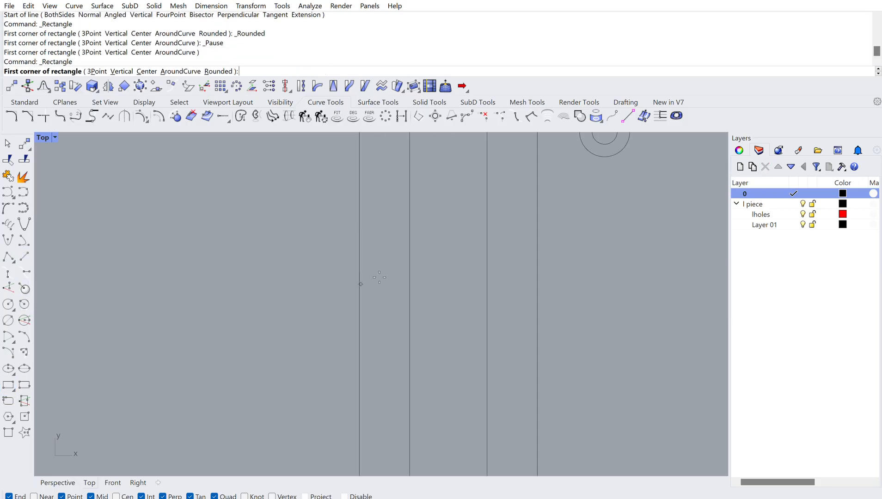
scroll(342, 276, "down", 5)
scroll(340, 296, "up", 5)
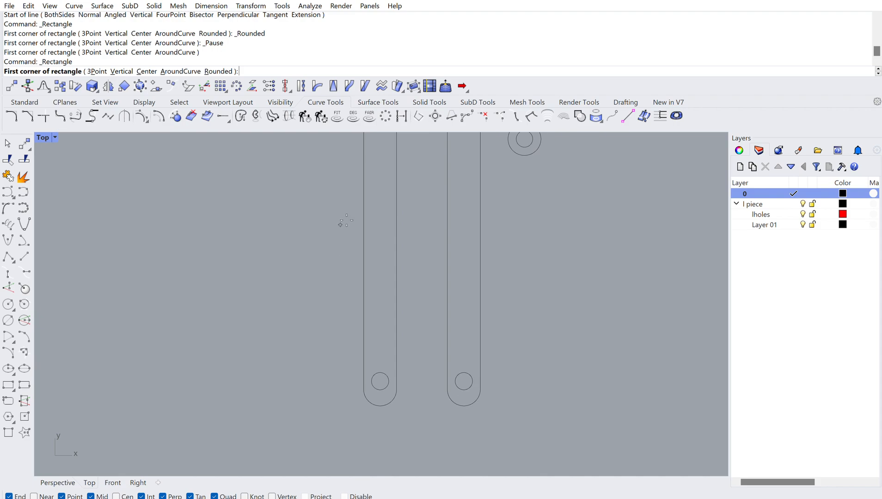
scroll(380, 422, "up", 4)
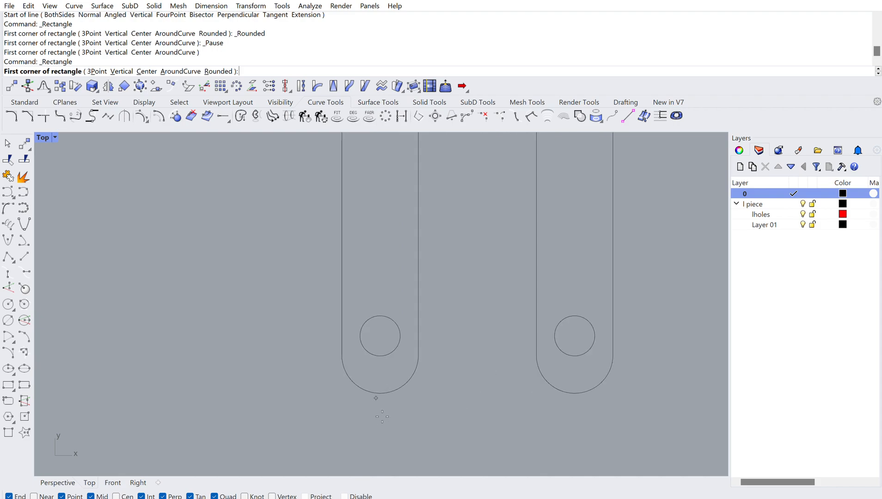
left_click(369, 445)
type(".02")
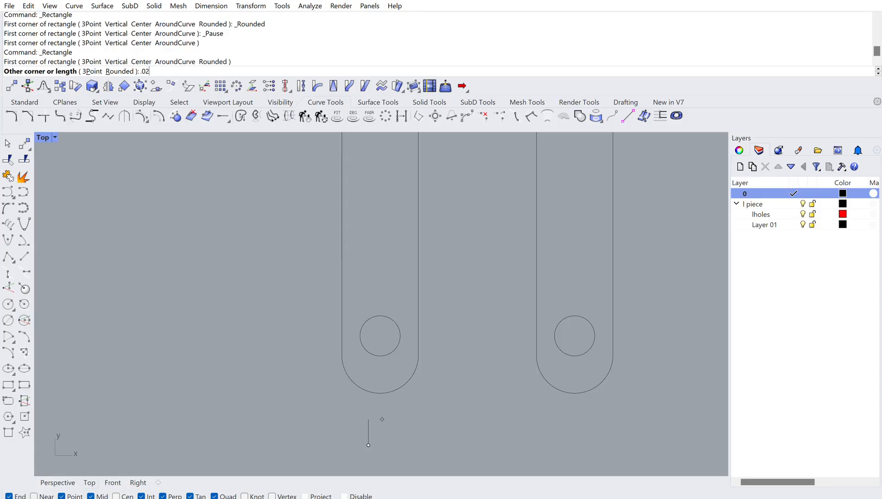
type("\"")
key("Return")
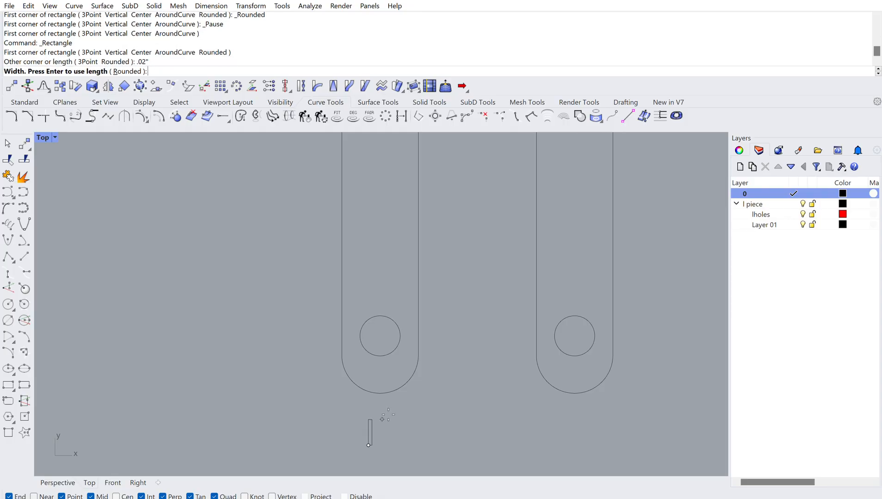
left_click(420, 422)
- Complete the narrow rectangle and move it by its upper edge's midpoint onto the lowest point of the original short bar's rounded end
left_click(371, 422)
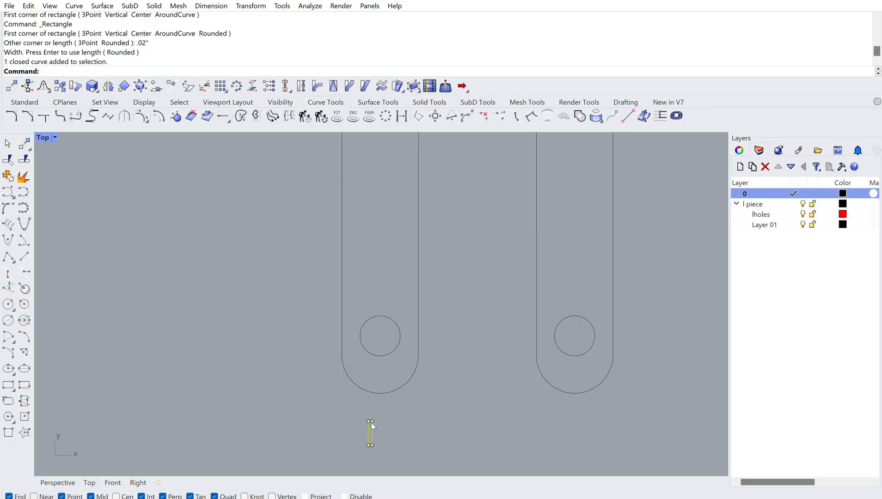
scroll(375, 409, "up", 4)
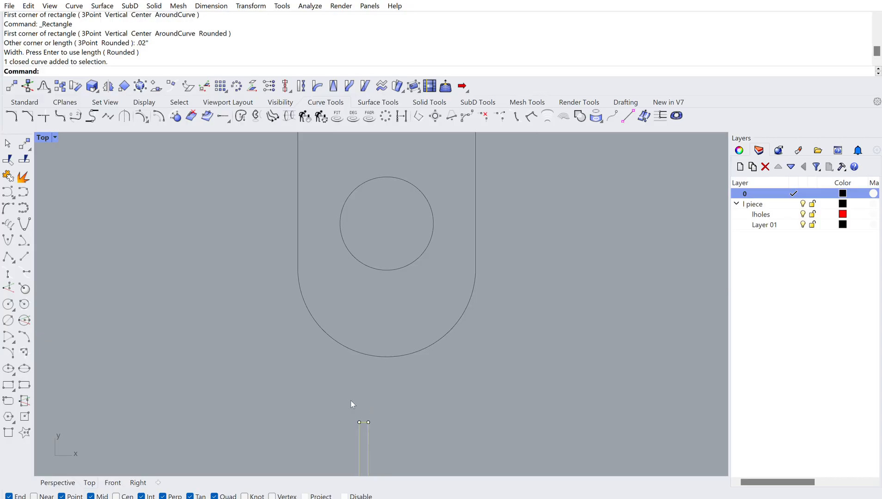
type("Move")
key("Return")
scroll(364, 419, "up", 3)
left_click(365, 423)
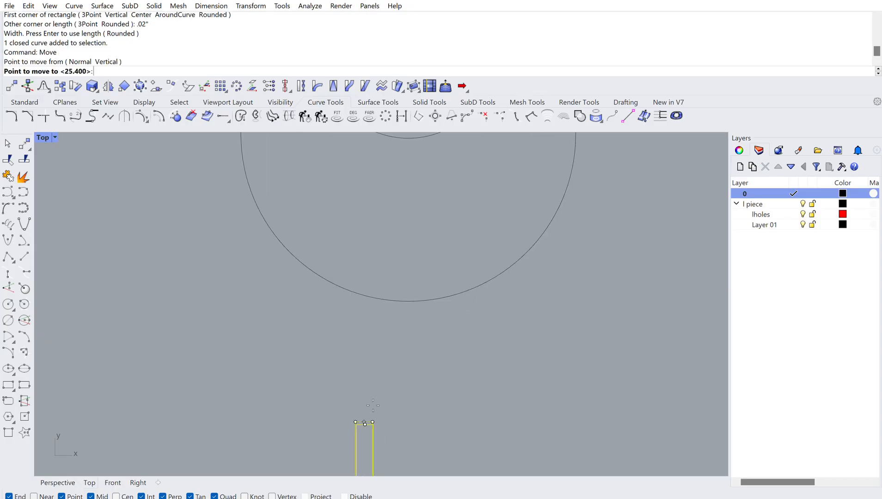
left_click(409, 301)
- Shift the narrow rectangle straight up so that it straddles the bar's rounded lower edge
scroll(457, 345, "down", 5)
left_click(442, 352)
scroll(444, 333, "up", 3)
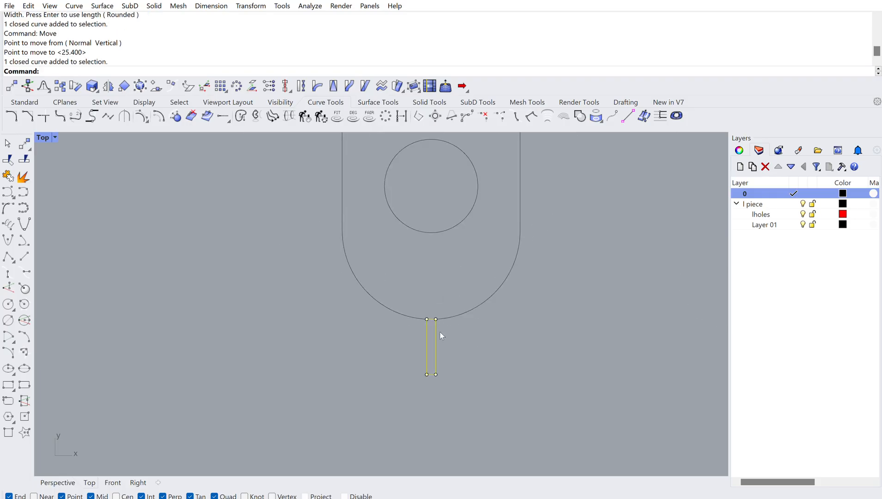
left_click_drag(435, 336, 435, 316)
scroll(462, 344, "down", 4)
scroll(466, 323, "up", 5)
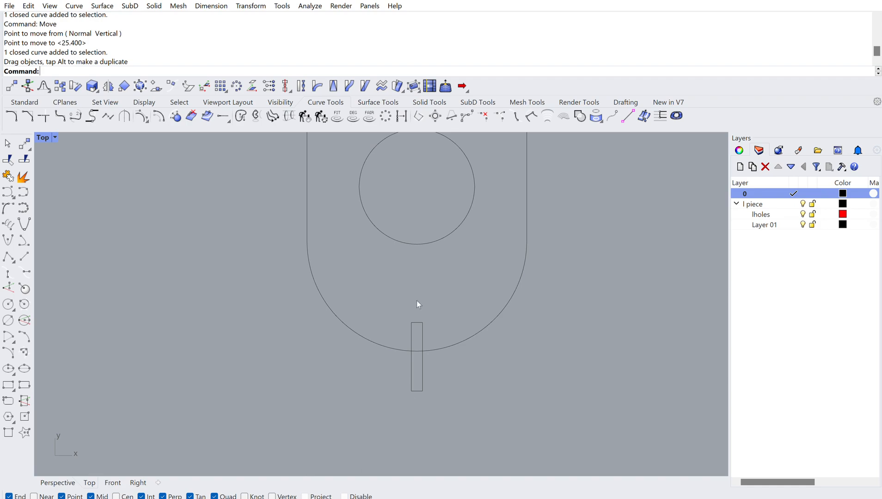
- Trim away the part of the bar's rounded end inside the narrow rectangle, and delete the rectangle
type("Trim")
key("Return")
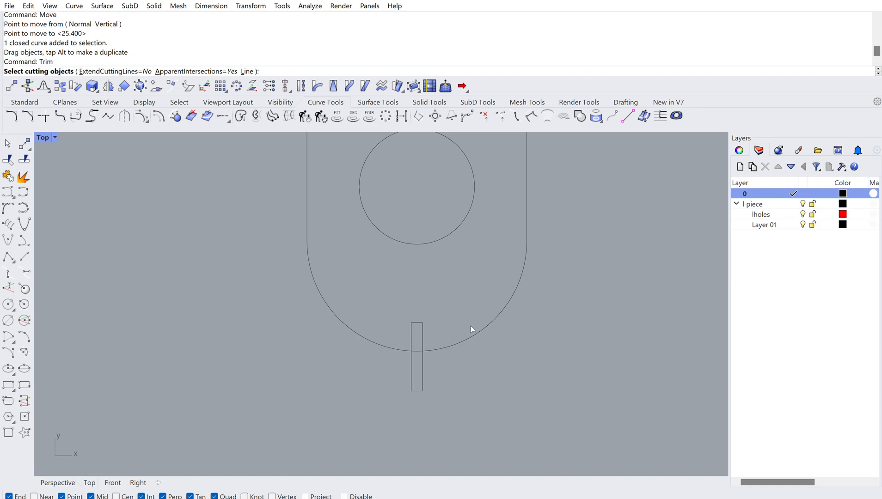
left_click(425, 362)
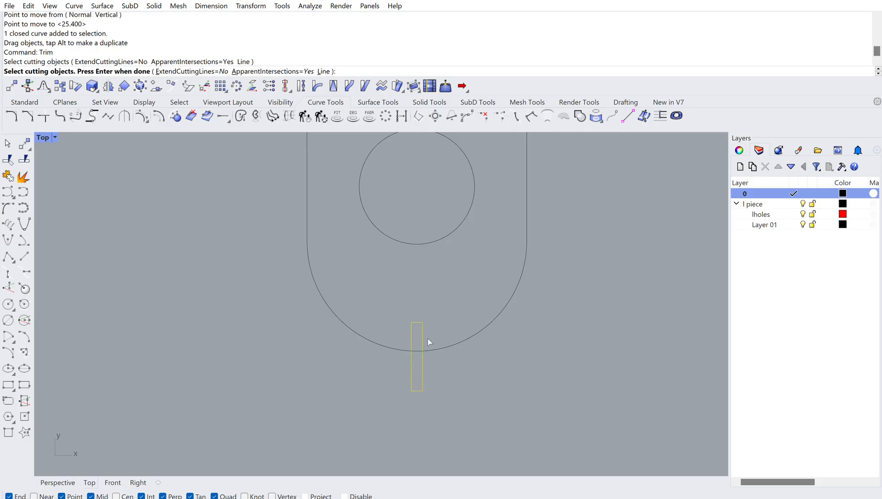
key("Return")
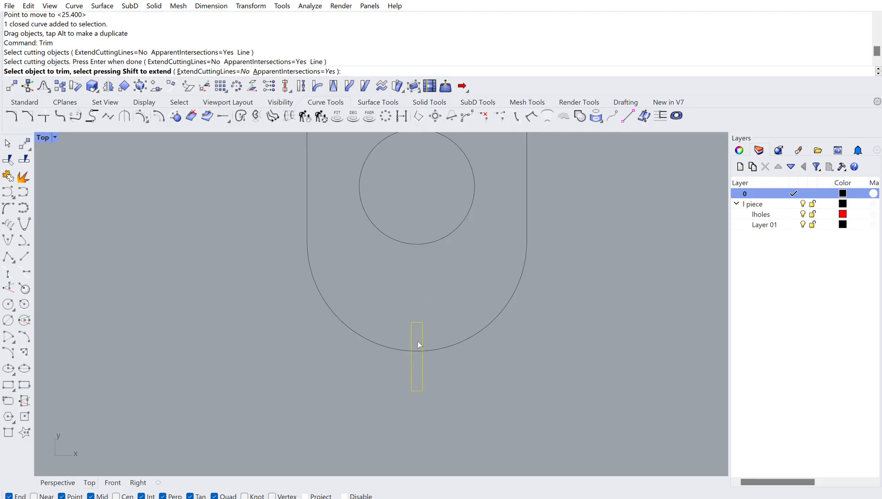
left_click(416, 340)
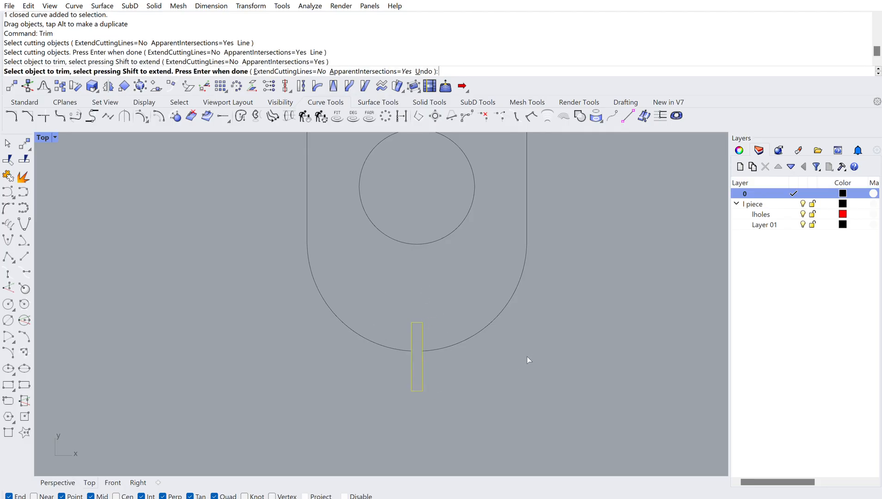
key("Return")
left_click(422, 370)
key("Delete")
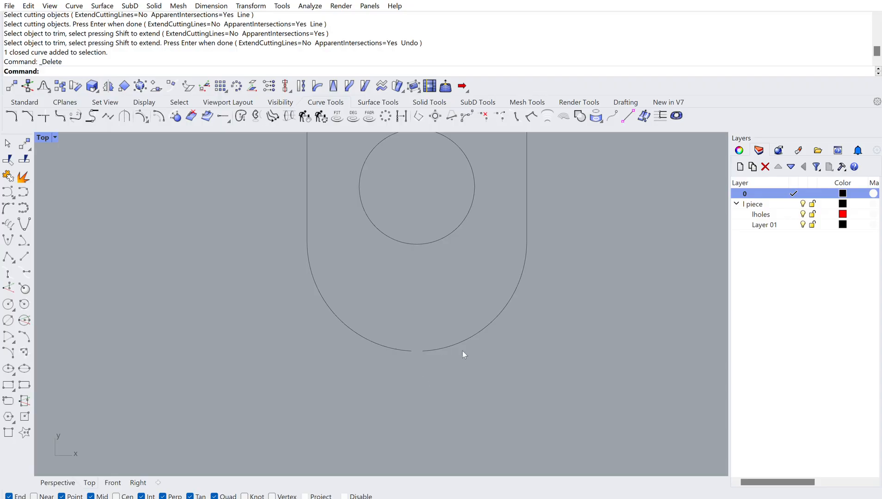
- Duplicate the second short bar with its two holes and place the copy in the free space far left of the original short bar
scroll(438, 346, "down", 5)
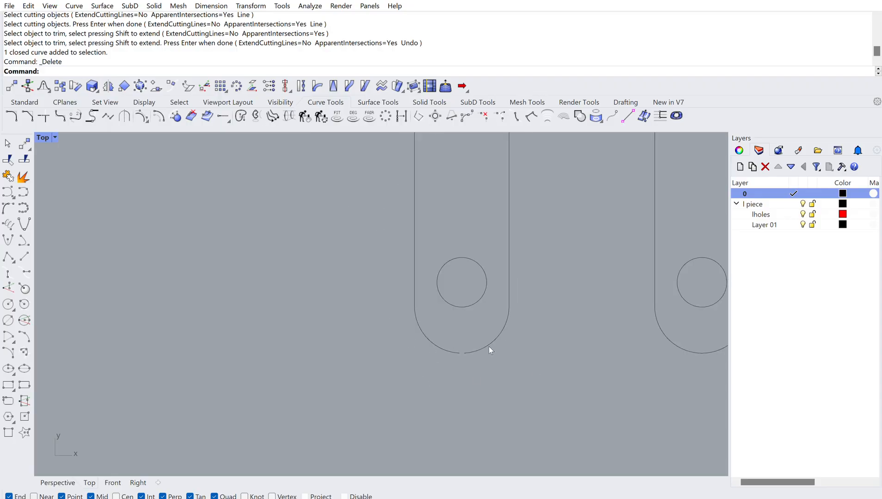
scroll(380, 348, "down", 8)
scroll(406, 291, "up", 6)
scroll(449, 177, "down", 6)
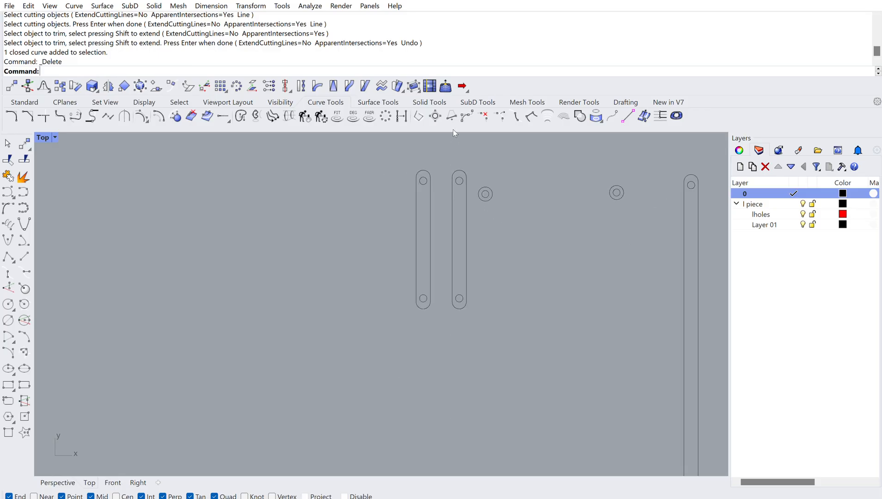
left_click_drag(458, 218, 476, 325)
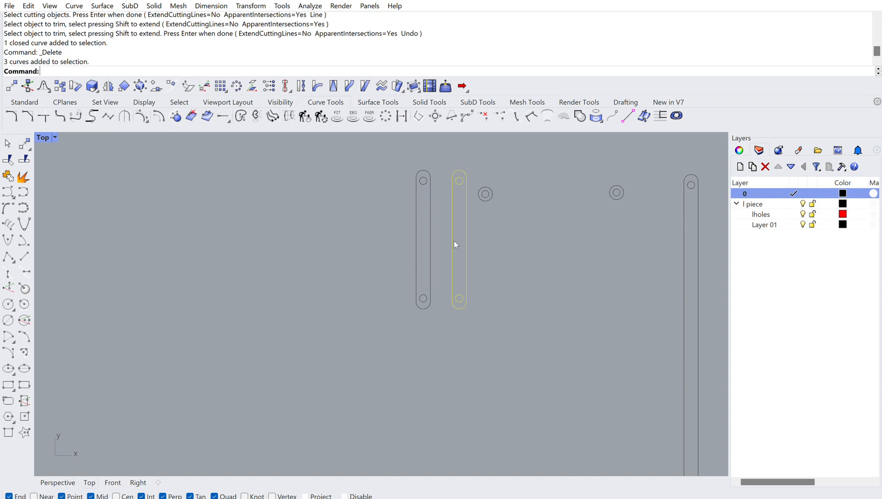
key("ctrl+c")
key("ctrl+v")
left_click_drag(468, 218, 196, 282)
left_click(351, 247)
left_click_drag(135, 181, 243, 390)
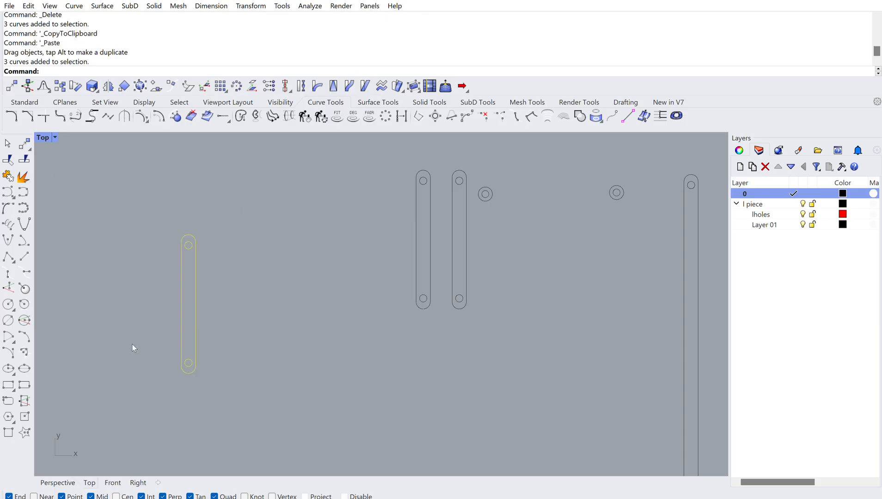
left_click_drag(195, 279, 127, 249)
left_click(233, 320)
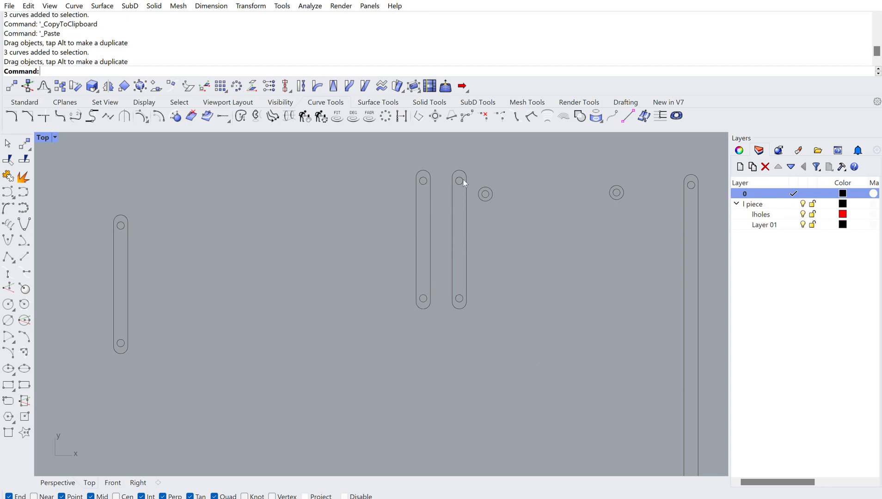
- Move the ring beside the second short bar close to the other ring
left_click_drag(476, 156, 526, 246)
scroll(486, 221, "down", 2)
left_click_drag(492, 208, 566, 204)
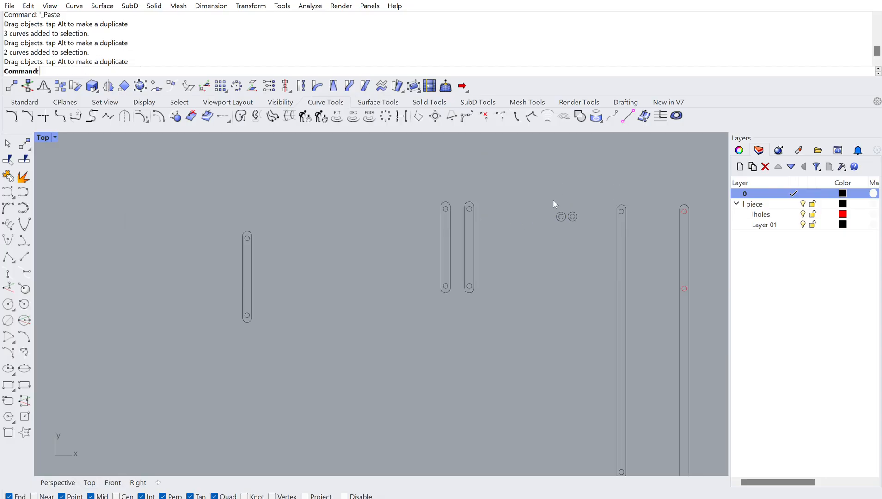
- Offset the outer circle of the ring nearer the medium-length bar outward by .01in
scroll(582, 220, "up", 4)
scroll(588, 200, "up", 1)
scroll(565, 220, "up", 3)
scroll(561, 194, "down", 3)
left_click(547, 194)
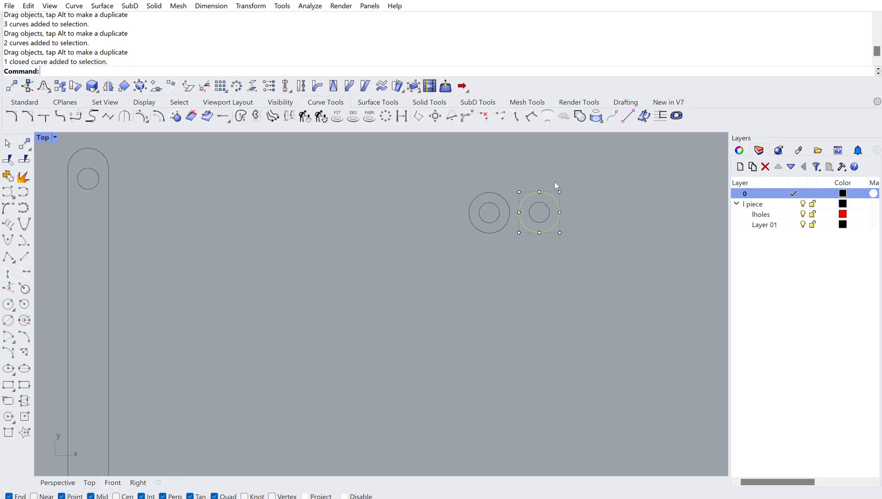
type("offset")
key("Return")
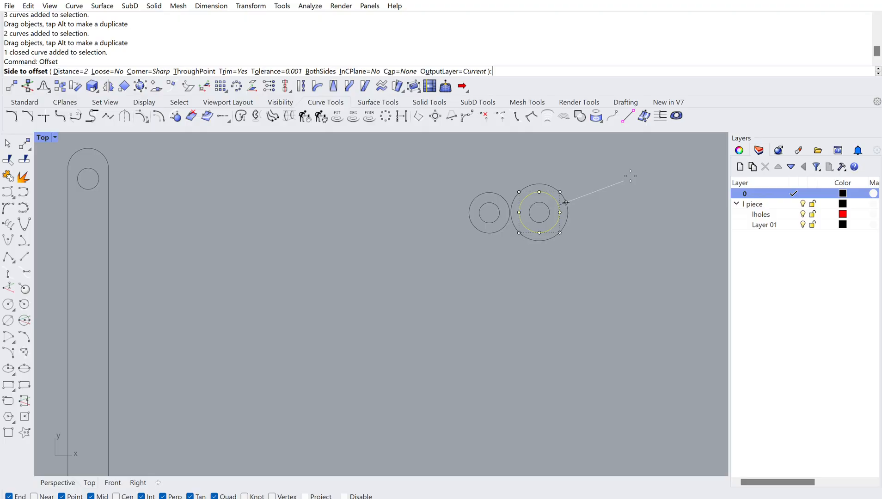
type("d")
key("Return")
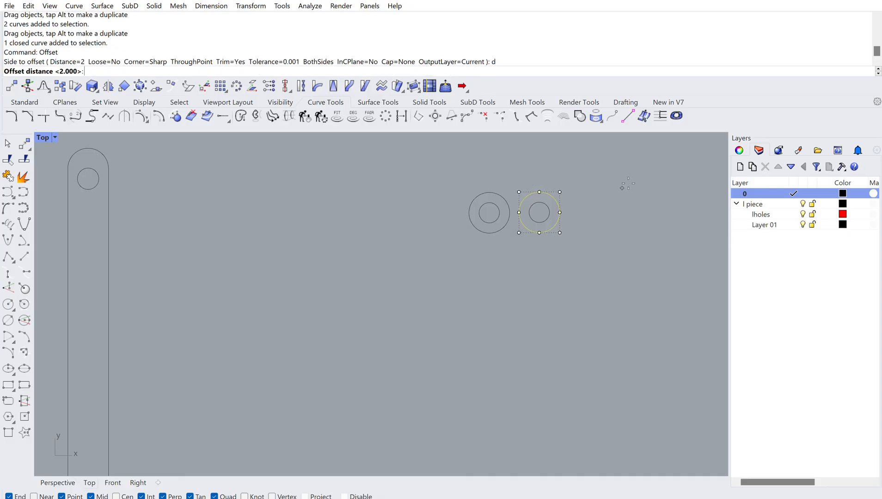
type(".01in")
key("Return")
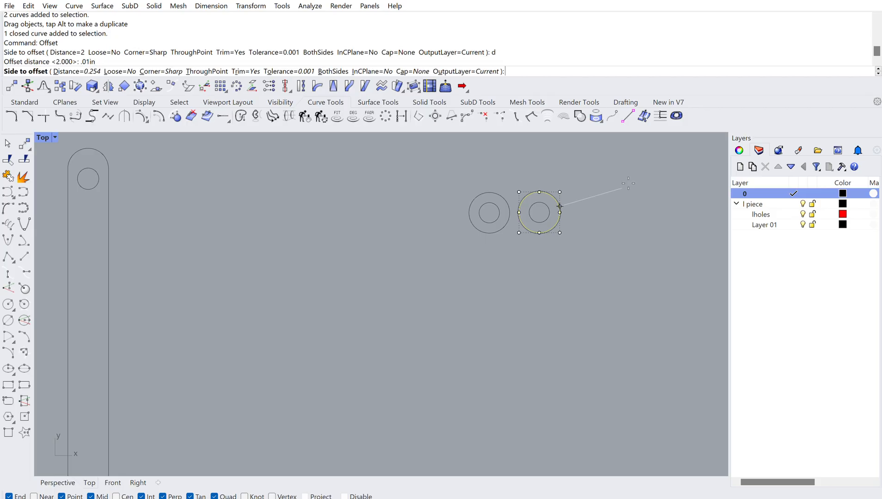
left_click(577, 196)
- Select the new offset circle around the ring and paste a copy of it in place
scroll(573, 189, "up", 10)
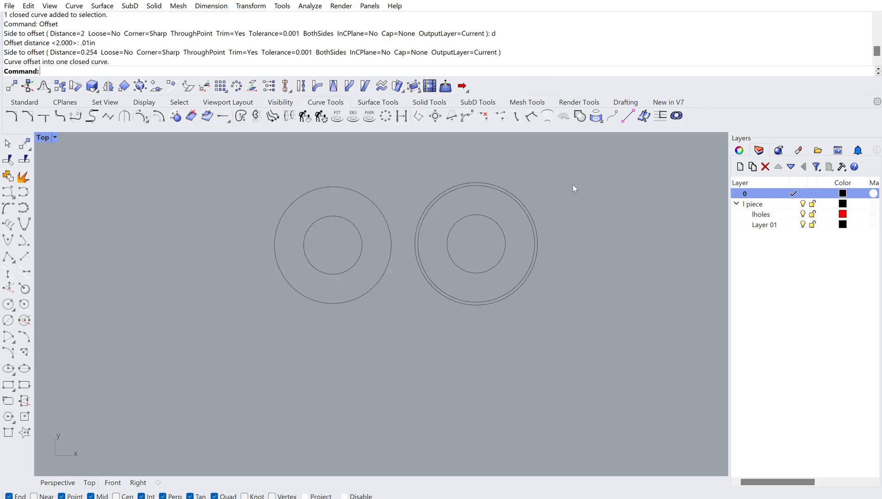
left_click(525, 194)
left_click(576, 176)
scroll(510, 203, "down", 10)
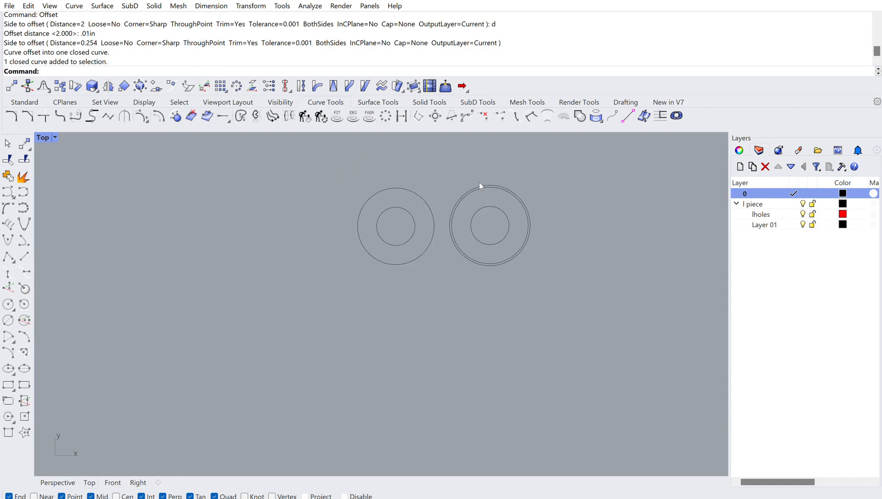
scroll(528, 182, "up", 5)
left_click(496, 184)
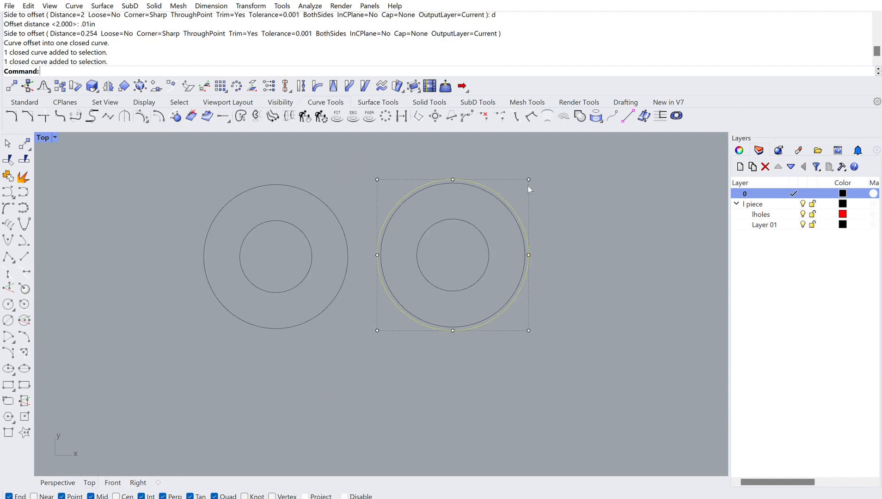
left_click(545, 191)
left_click(497, 183)
key("ctrl+c")
key("ctrl+v")
- Paste a copy of the medium-length bar's outline directly on top of the original
scroll(557, 261, "down", 5)
scroll(393, 205, "down", 5)
scroll(412, 195, "up", 5)
left_click(391, 197)
key("ctrl+c")
key("ctrl+v")
- Select all duplicate curves in the drawing with SelDup and delete them
scroll(424, 198, "down", 5)
scroll(387, 181, "down", 3)
scroll(387, 181, "up", 8)
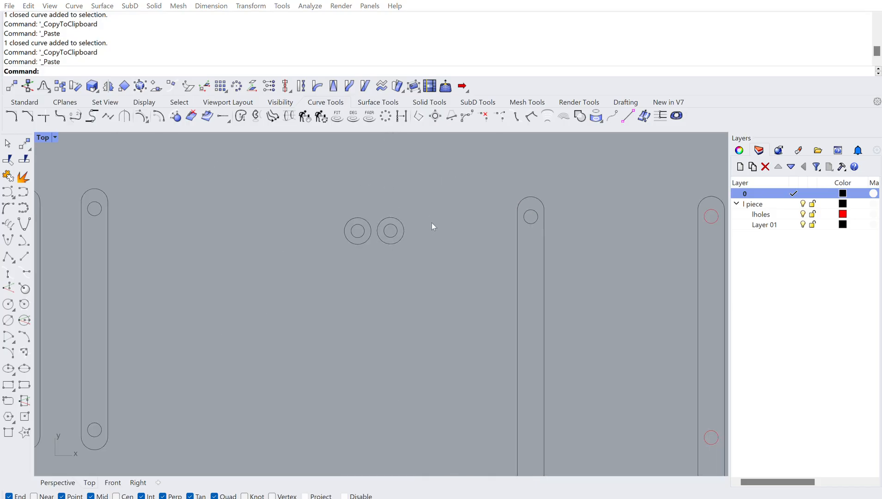
scroll(405, 226, "up", 6)
left_click(409, 190)
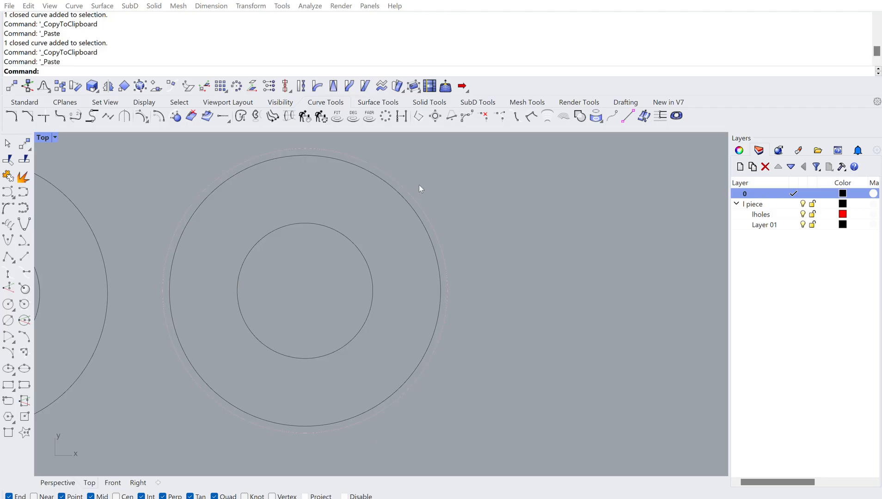
scroll(441, 219, "down", 10)
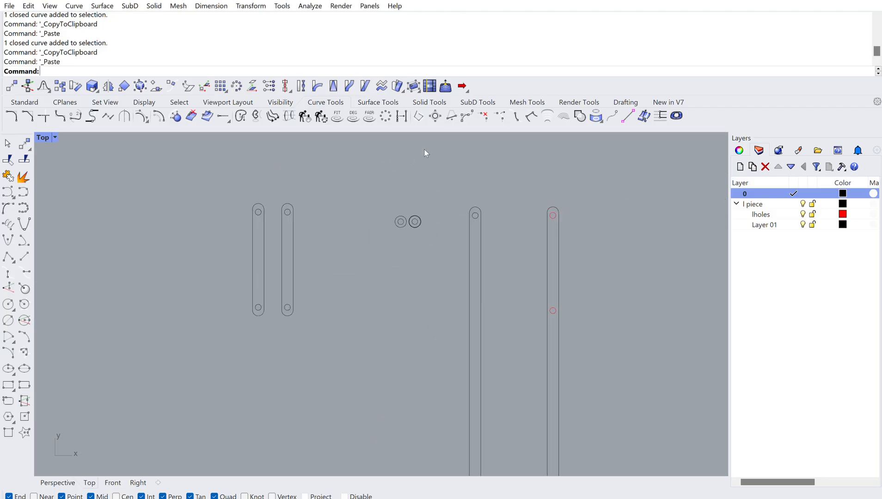
type("SelDup")
key("Return")
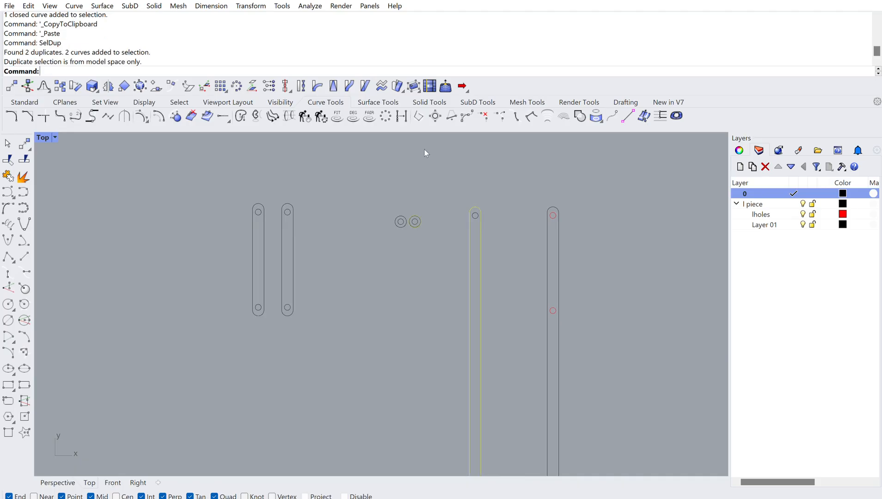
key("Delete")
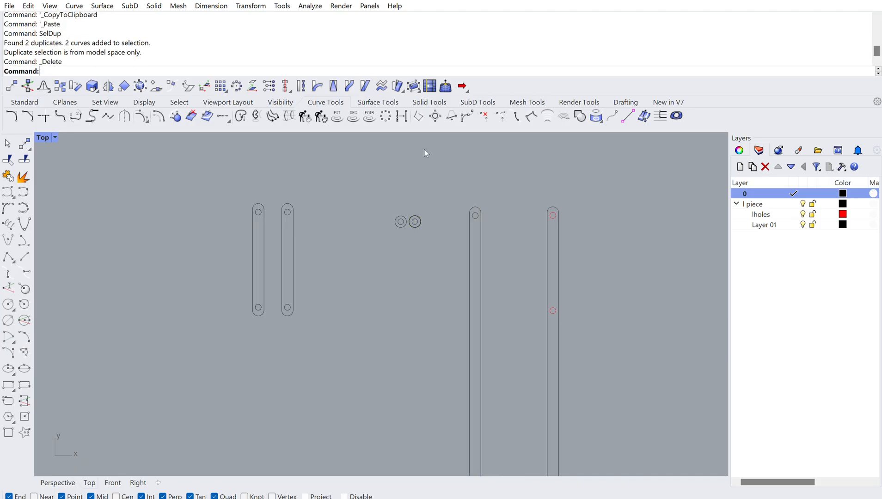
- Check the medium-length bar's outline for a remaining overlapping duplicate
scroll(403, 217, "up", 5)
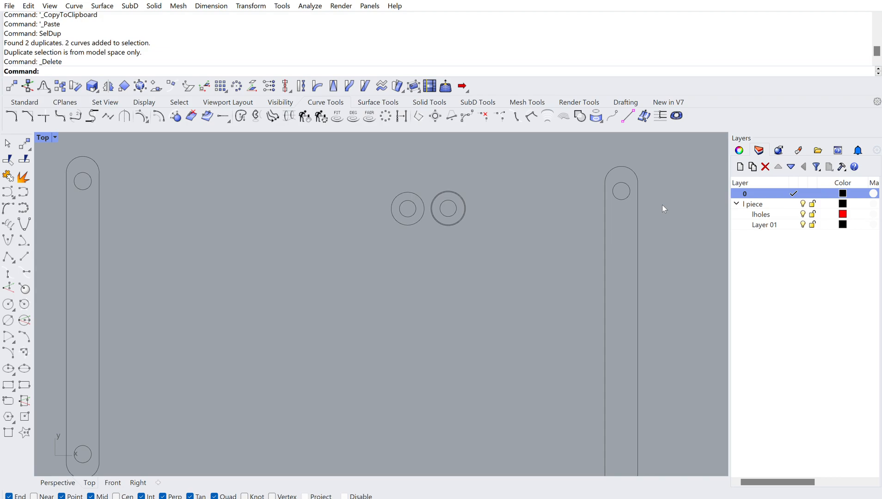
left_click(603, 208)
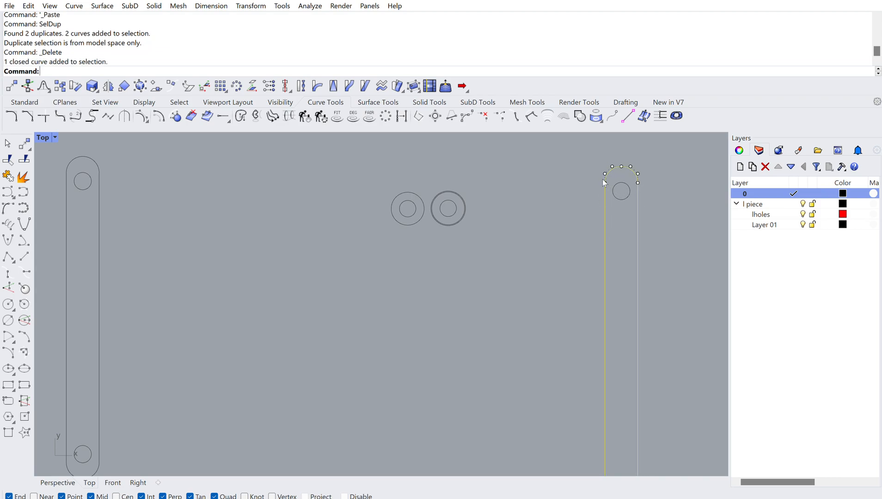
left_click(590, 186)
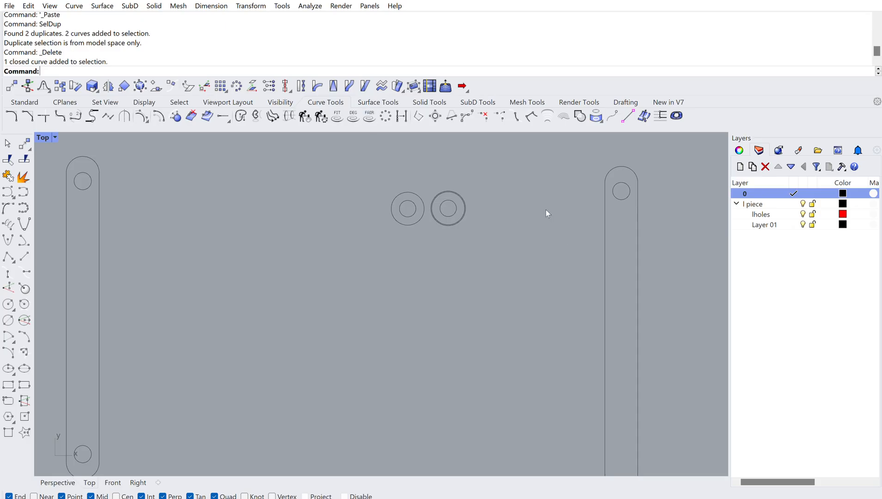
- Group the original short bar and the second short bar together with their holes
scroll(538, 212, "down", 6)
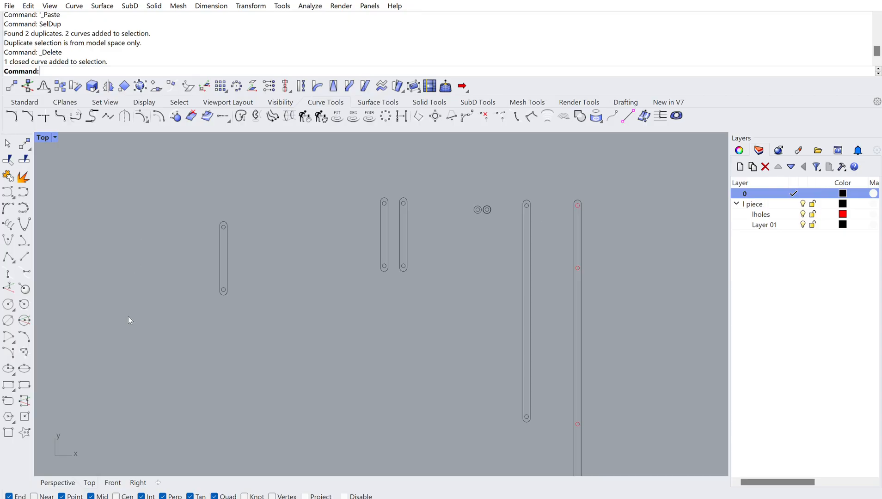
left_click_drag(430, 288, 358, 187)
type("Group")
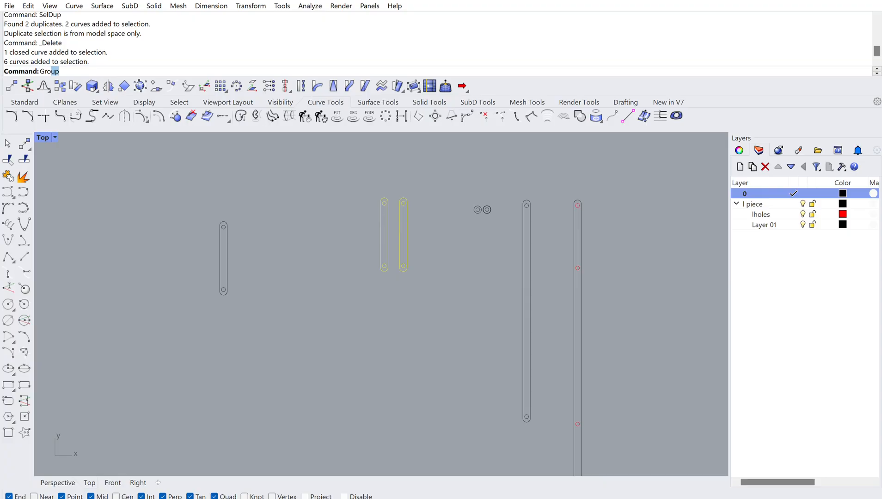
key("Return")
- Move the grouped pair of short bars right beside the separate short bar copy, and reselect the group
left_click(410, 191)
left_click(406, 207)
left_click_drag(406, 207, 337, 223)
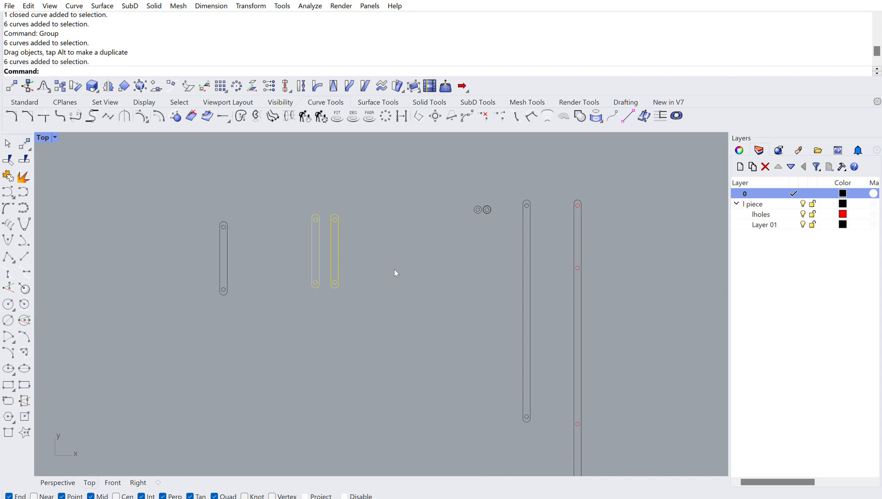
left_click_drag(336, 223, 267, 237)
left_click(324, 237)
left_click_drag(234, 302, 267, 216)
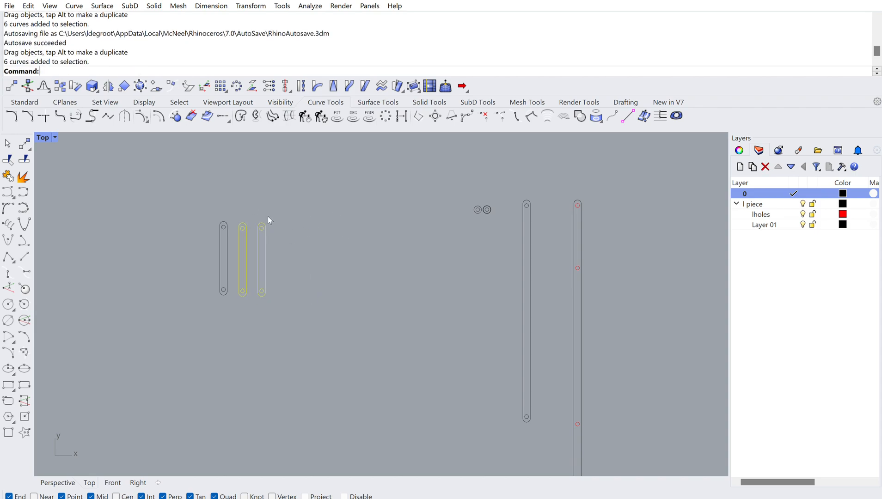
- Move the grouped pair of short bars up out of the way and shift the separate short bar into the open area below
left_click_drag(247, 245, 274, 154)
left_click_drag(199, 189, 262, 298)
left_click_drag(223, 247, 283, 265)
- Array the single short bar with 6 items in X and 1 in Y, using the bar's 10-unit width as the X spacing
type("Ar")
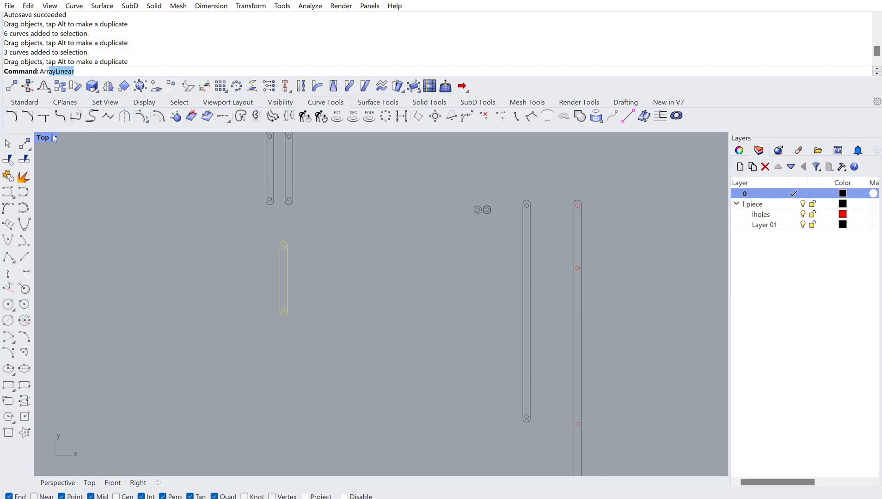
type("ray")
key("Return")
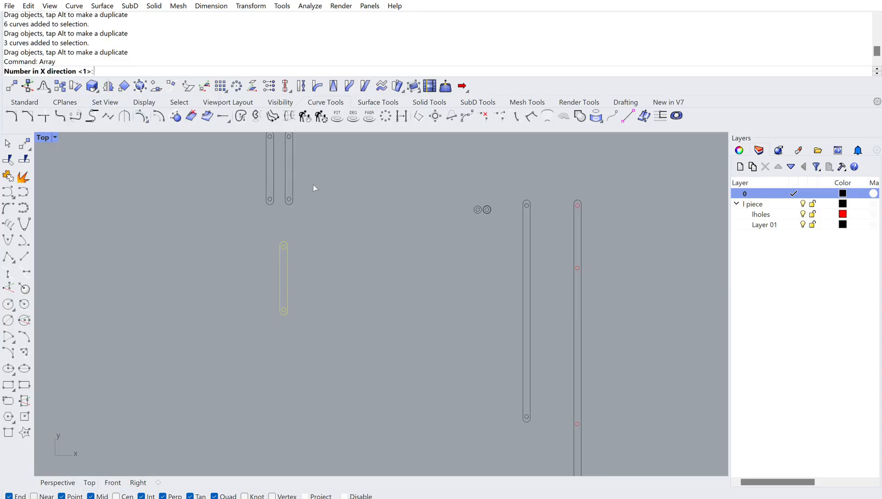
type("6")
key("Return")
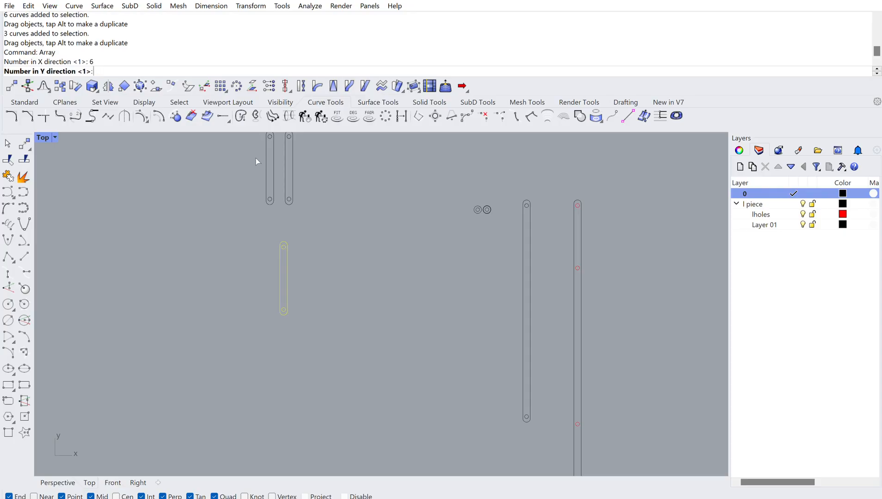
key("Return")
scroll(276, 275, "up", 5)
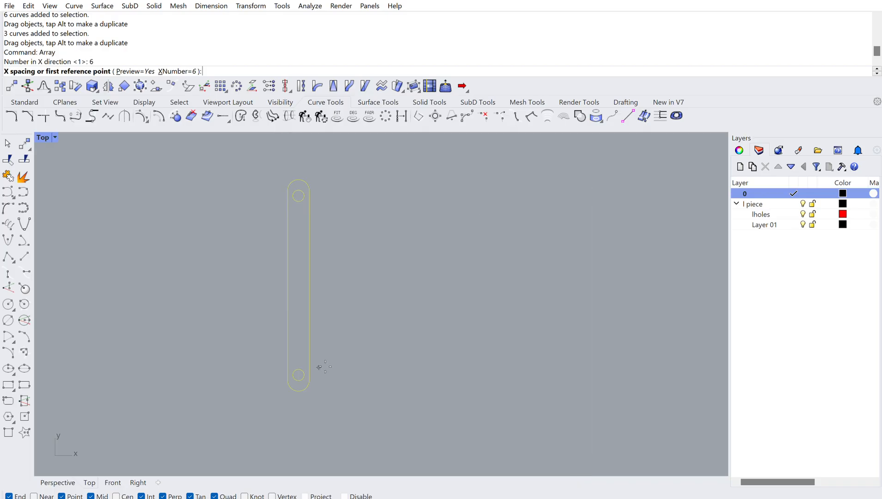
left_click(287, 380)
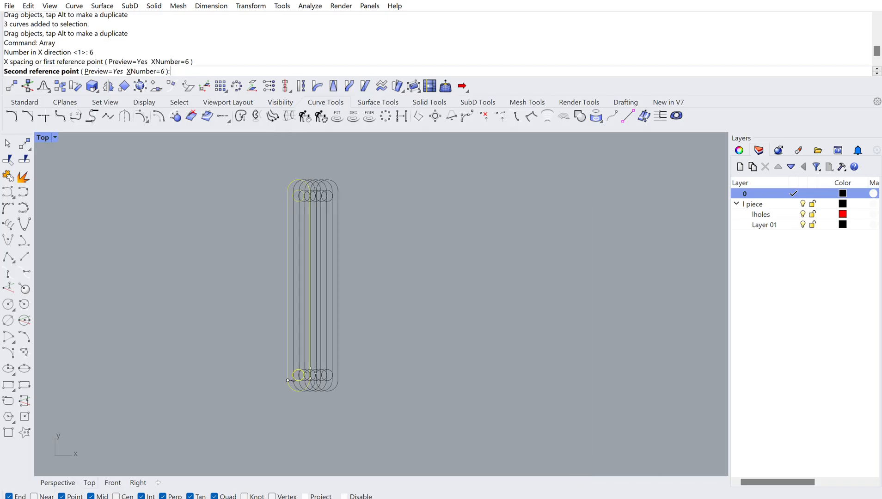
left_click(309, 380)
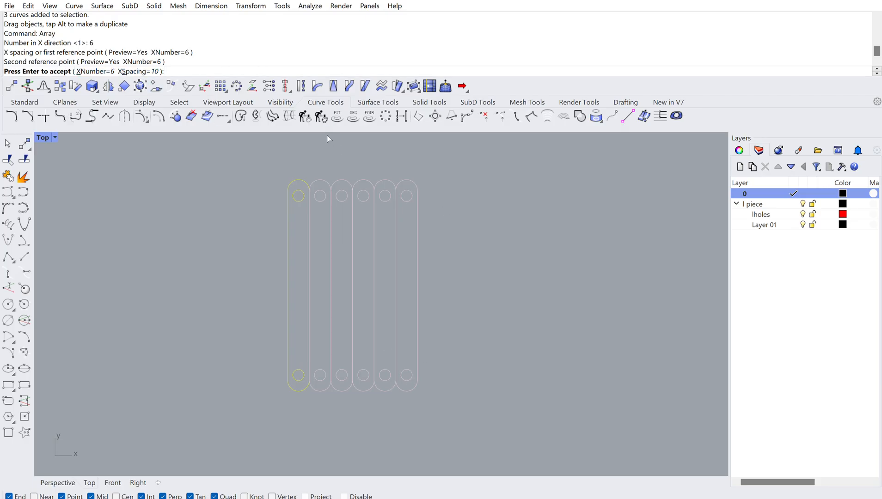
- Change the array's X number to 10 and accept the array
type("x")
key("Return")
type("10")
key("Return")
key("Return")
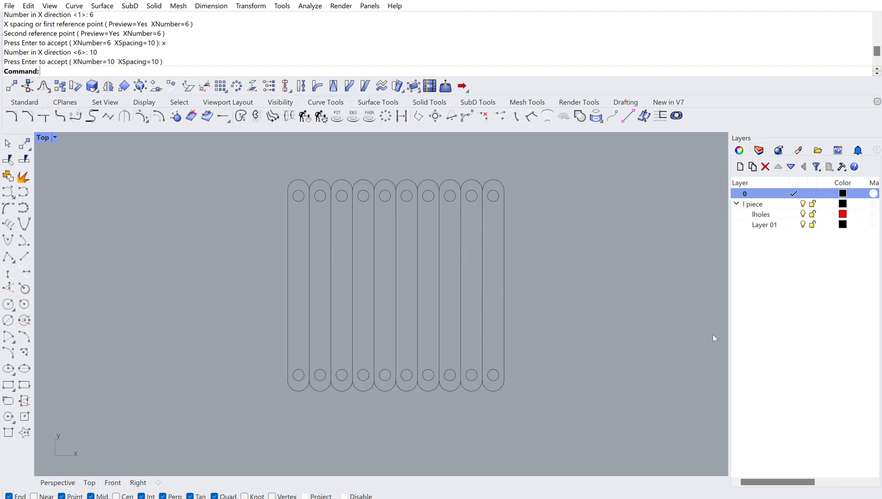
- Examine the outlines of the last arrayed bars to see how their shared edges overlap
left_click(503, 282)
left_click(462, 244)
left_click(535, 251)
left_click(449, 179)
left_click(471, 179)
left_click(535, 219)
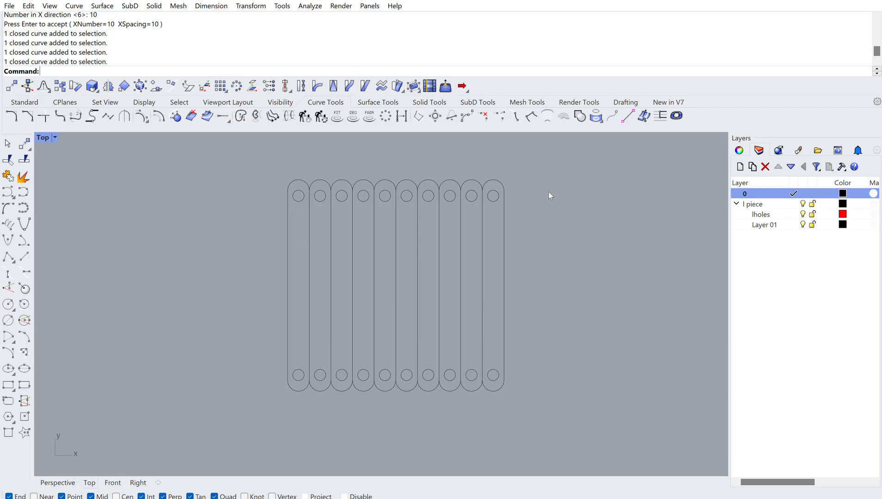
left_click(503, 182)
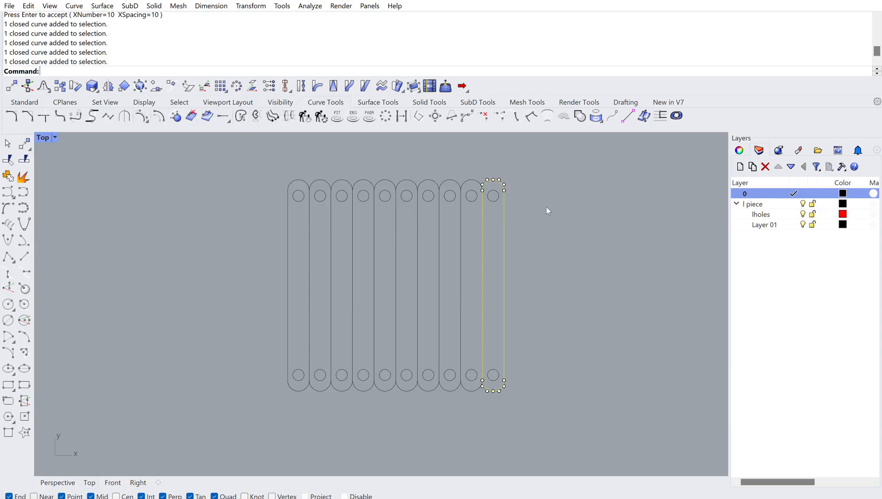
left_click(476, 177)
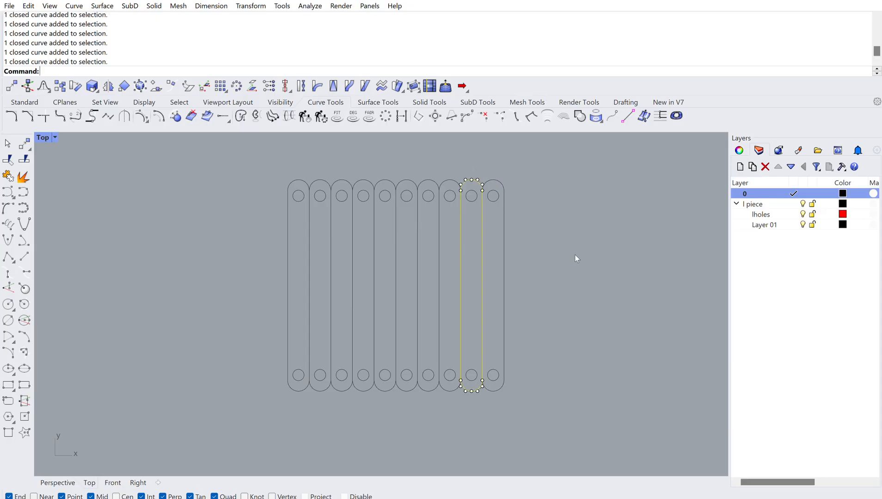
- Explode all the arrayed bars into segments and delete the duplicate edges found with SelDup
left_click_drag(204, 142, 631, 432)
type("Exp")
key("Return")
left_click(662, 392)
type("SelDup")
key("Return")
key("Delete")
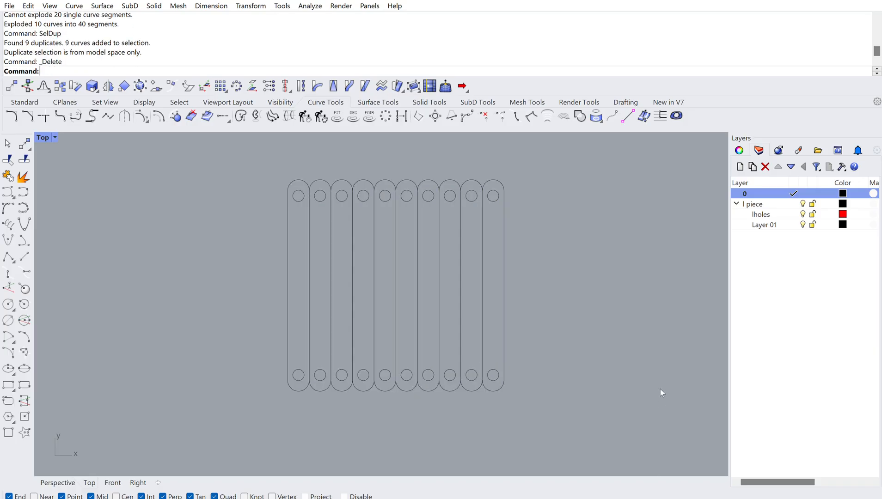
- Try to join all the exploded bar segments in a single Join operation
left_click_drag(238, 155, 631, 435)
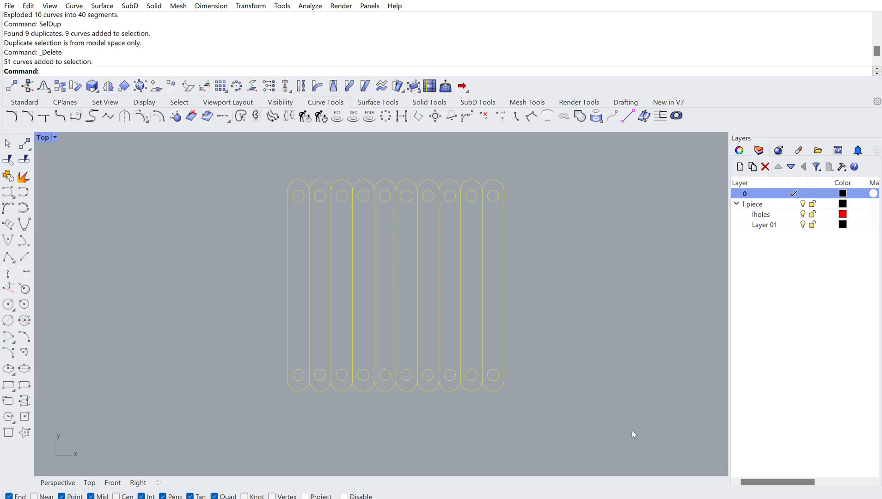
type("Join")
key("Return")
left_click(558, 336)
- Check which end arcs and edges were joined along the bar array, and undo the join
left_click(493, 169)
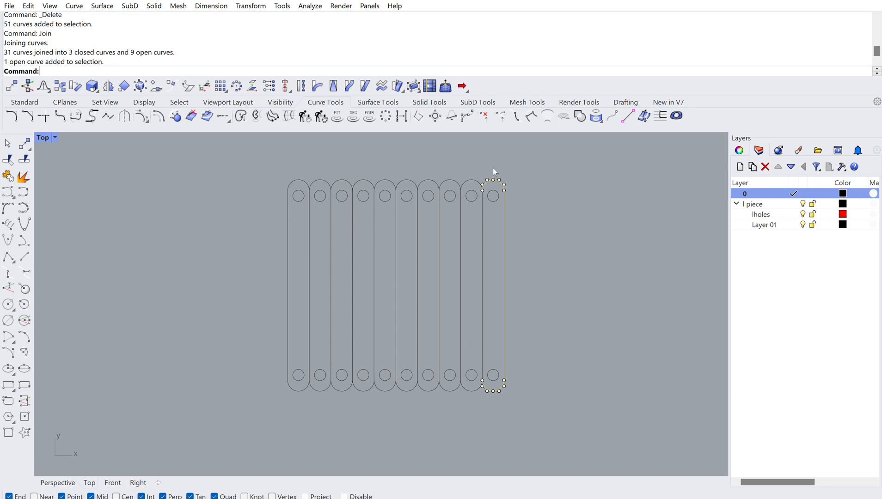
left_click(462, 180)
left_click(448, 169)
left_click(432, 170)
left_click(406, 171)
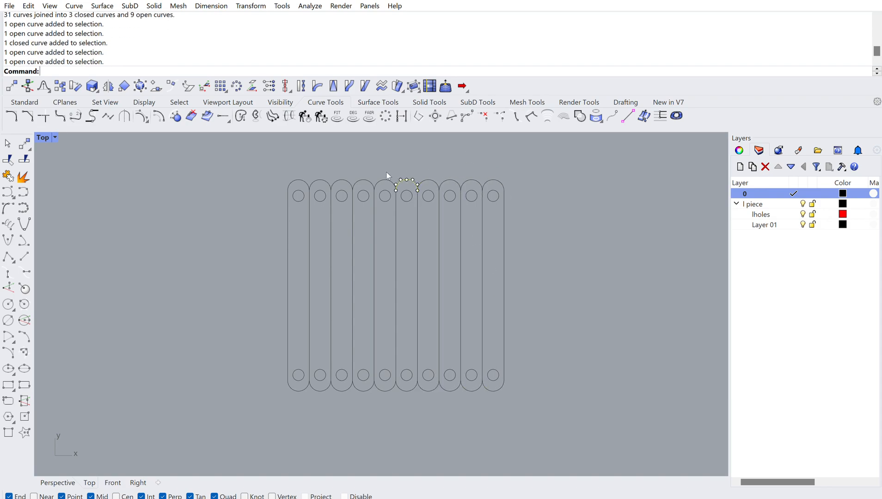
left_click(386, 180)
left_click(418, 185)
left_click(466, 166)
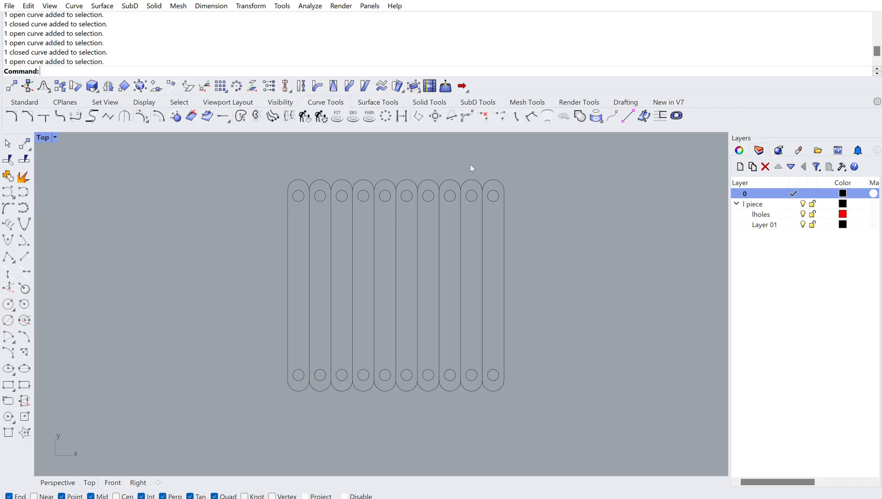
key("ctrl+z")
- Join the ten upper end arcs of the bar array into one curve
left_click(521, 173)
left_click(418, 195)
left_click(406, 178)
left_click(460, 152)
left_click_drag(244, 155, 572, 194)
type("join")
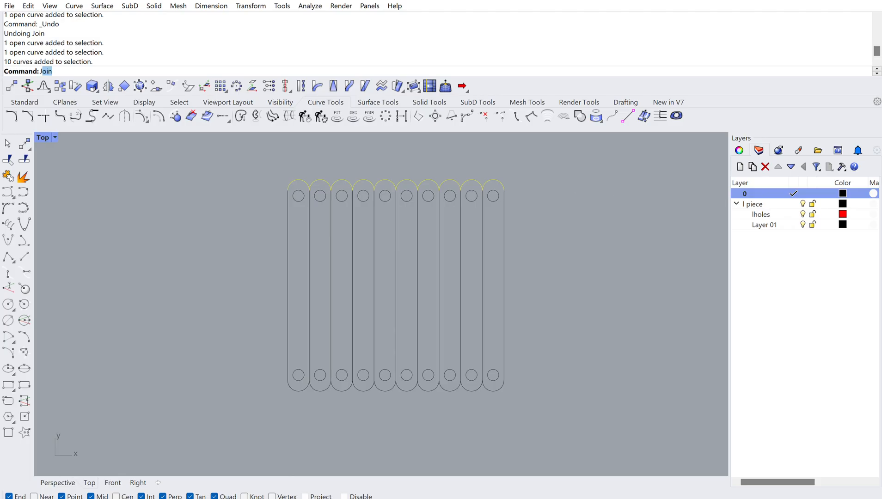
key("Return")
- Join the ten lower end arcs of the bar array into one curve
left_click_drag(276, 377, 564, 397)
type("join")
key("Return")
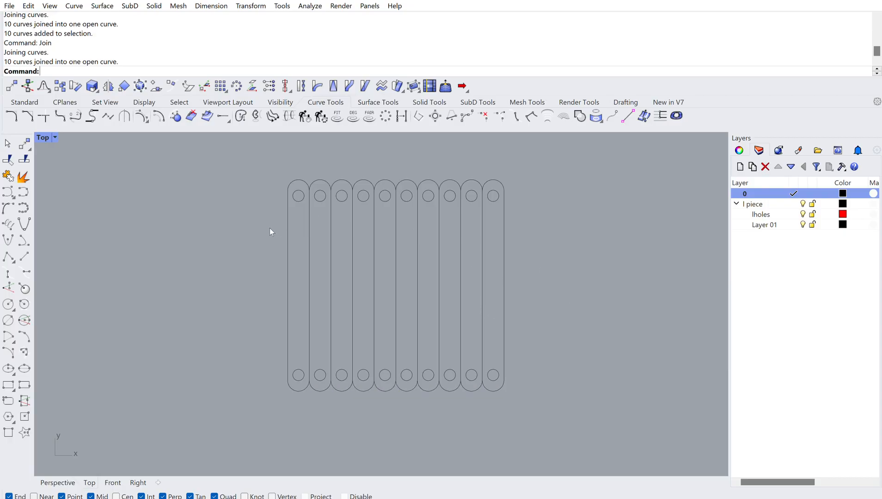
- Join the upper and lower arc chains with the two outermost straight edges into one closed outline
left_click(493, 180)
left_click(504, 261, "shift")
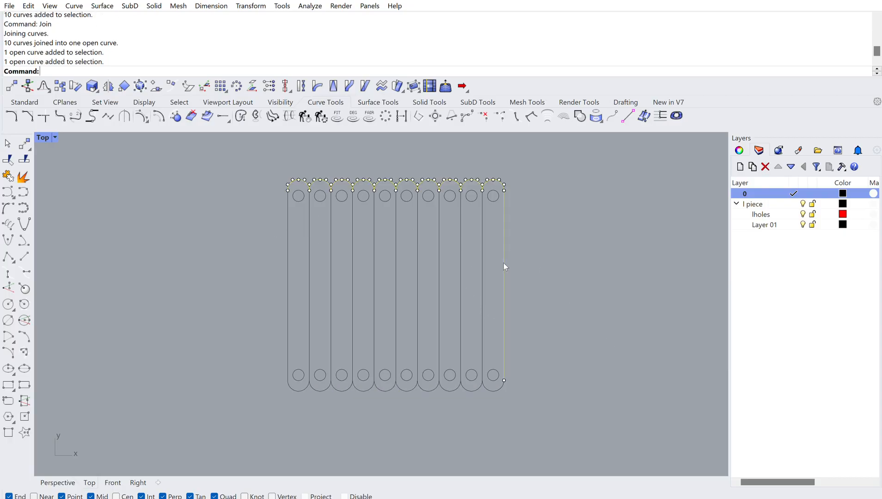
left_click(495, 386, "shift")
left_click(287, 249, "shift")
type("join")
key("Return")
left_click(584, 233)
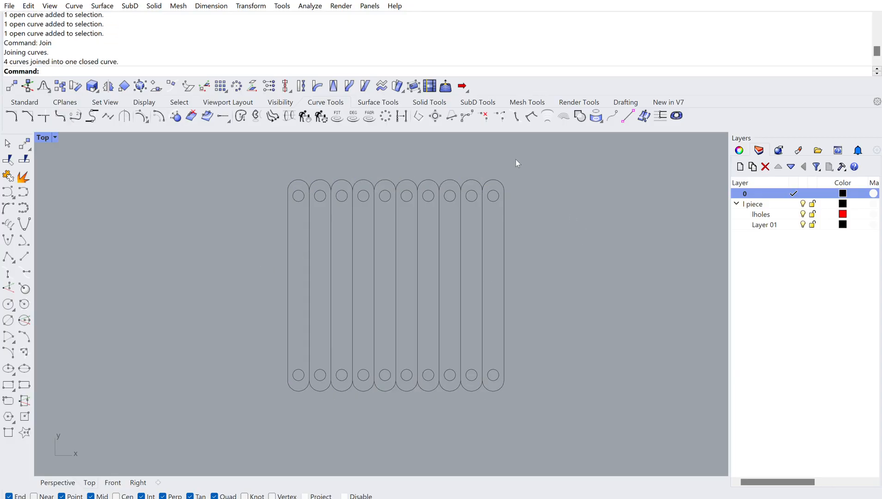
- Inspect the joined outer outline and its control points around the first bars' upper arcs
left_click(493, 180)
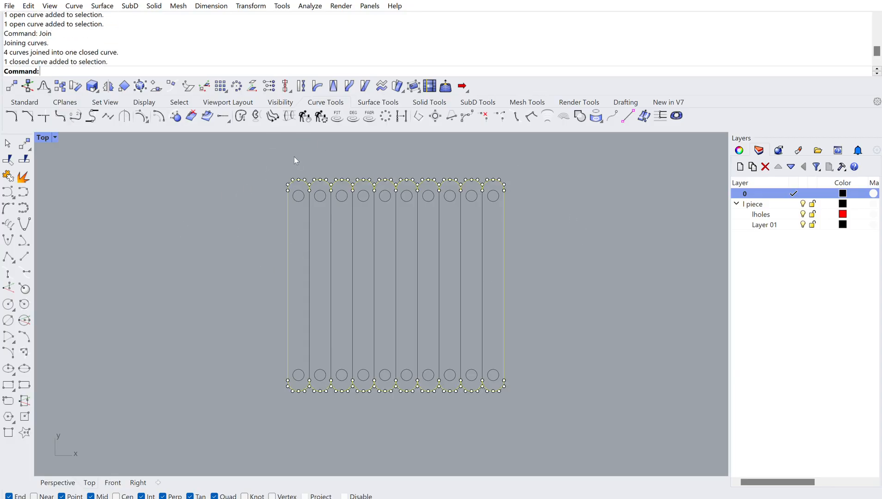
scroll(295, 159, "up", 10)
key("Escape")
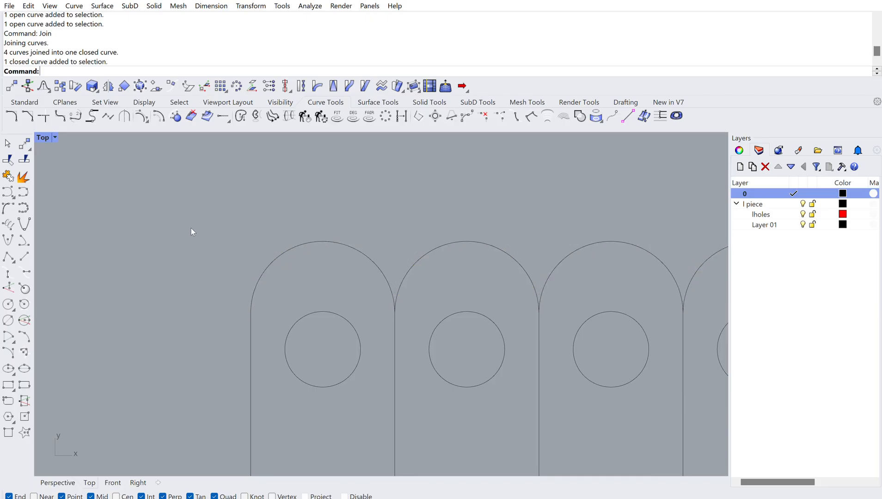
left_click(298, 235)
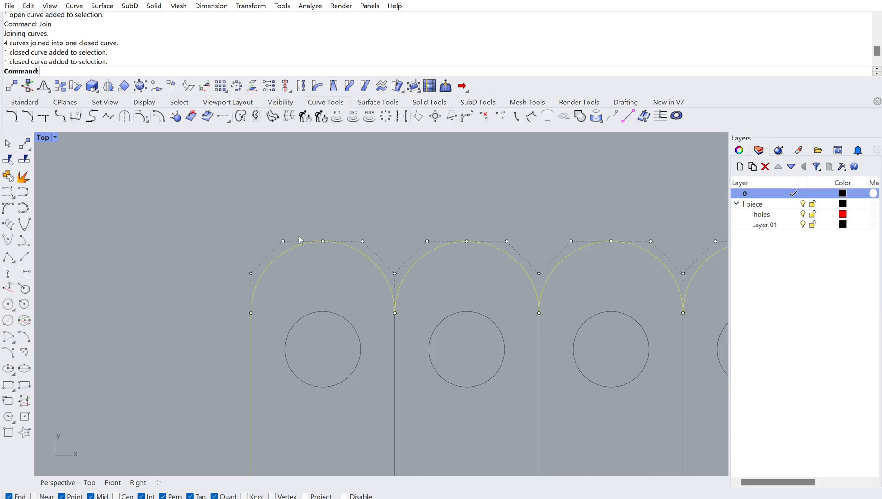
- Draw a degree-3 freeform control-point curve with five points beside the first bar's upper end
left_click(8, 192)
left_click(65, 267)
left_click(105, 199)
left_click(160, 275)
left_click(302, 196)
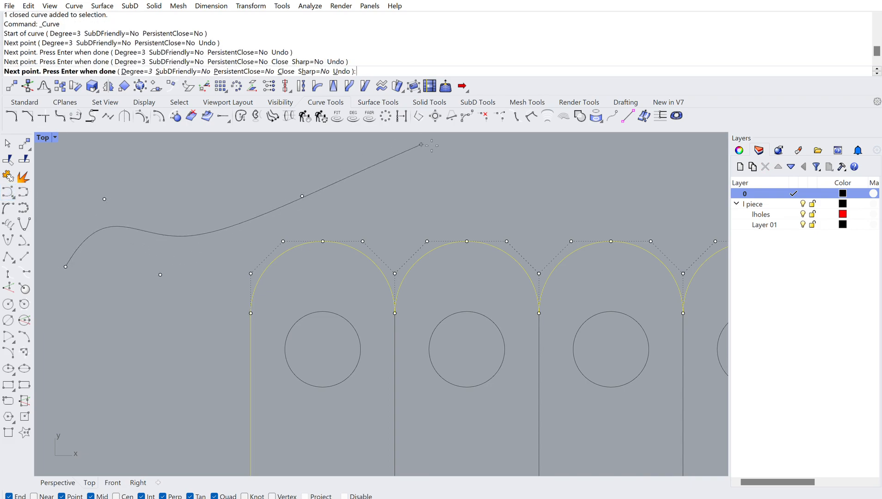
left_click(202, 144)
key("Return")
left_click(392, 168)
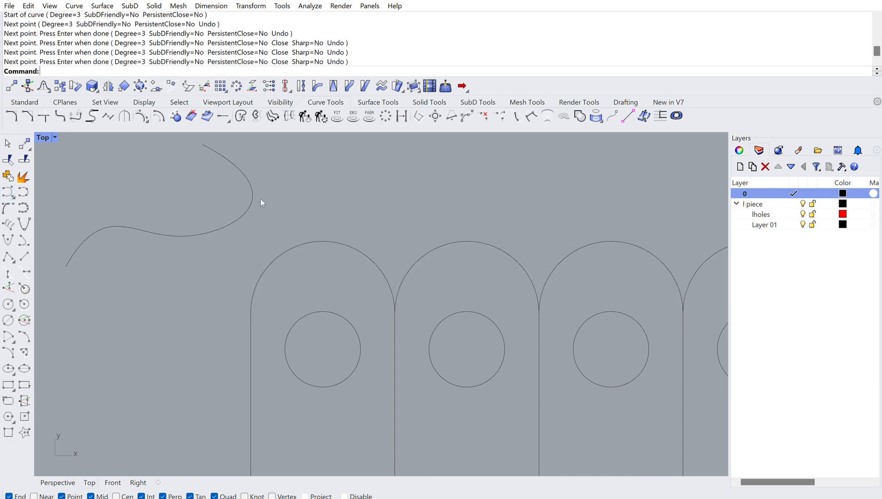
- Reshape the freeform curve by moving its three interior control points
left_click(251, 195)
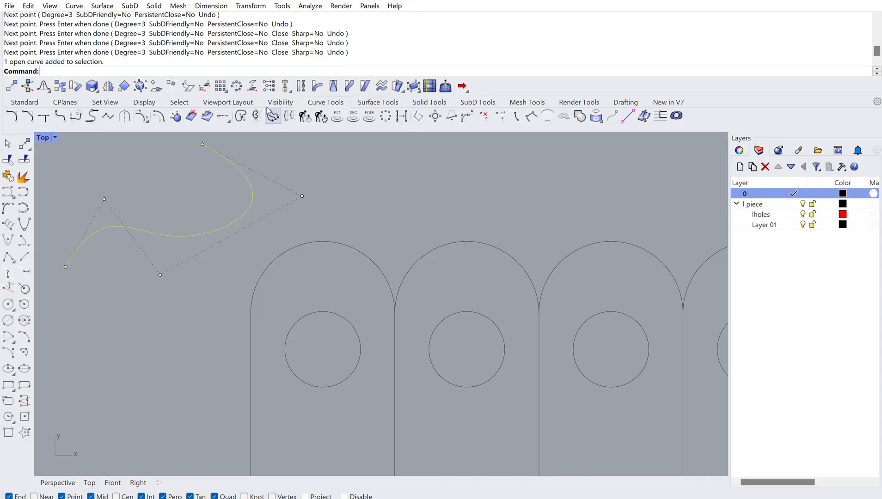
left_click_drag(302, 196, 265, 207)
left_click_drag(160, 274, 183, 245)
left_click_drag(104, 199, 62, 222)
key("Escape")
- Select the freeform curve and turn off its control points with PointsOff
left_click(338, 241)
key("Escape")
left_click(235, 195)
key("F10")
type("Points")
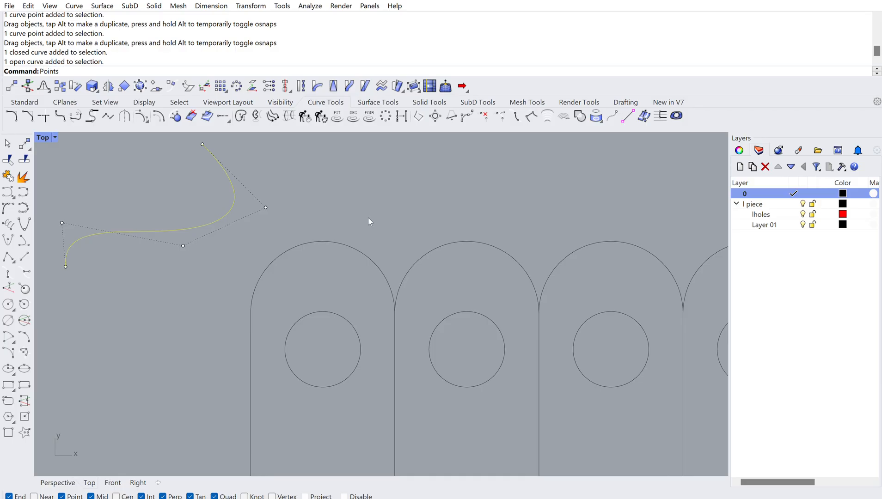
type("On")
key("BackSpace")
type("ff")
key("Return")
key("Escape")
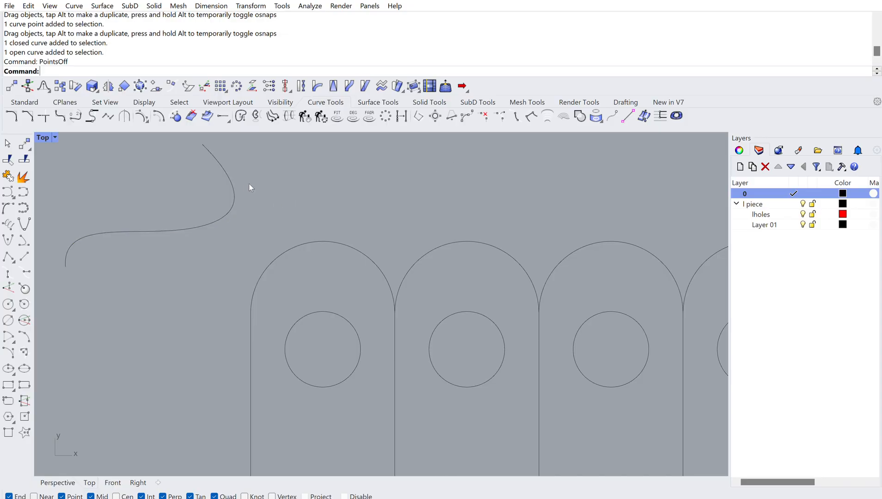
- Reselect the freeform curve to check its control-point display, running PointsOff on it again
left_click(234, 189)
left_click(293, 173)
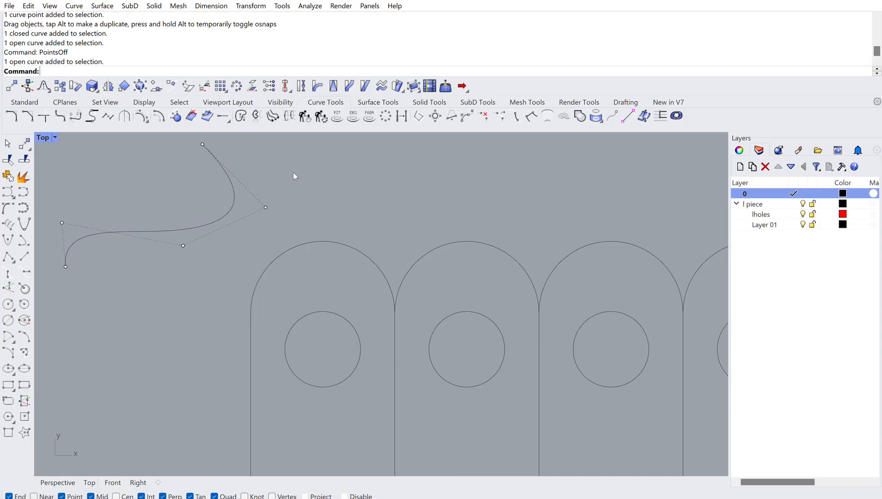
left_click(234, 178)
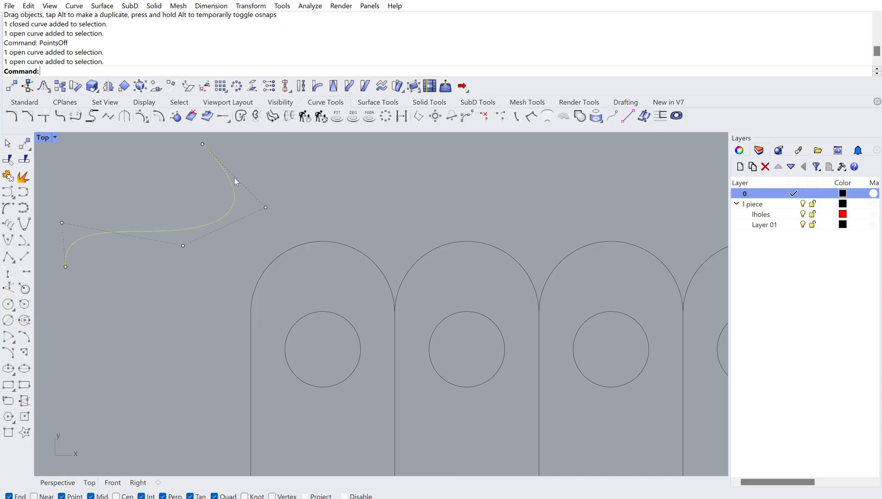
type("PointsOff")
key("Return")
left_click(260, 164)
left_click(232, 175)
left_click(301, 167)
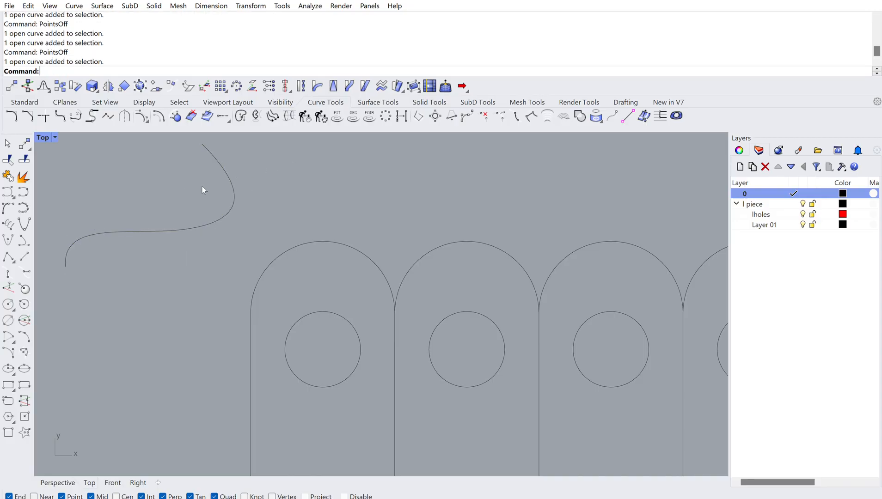
left_click(236, 180)
type("Points")
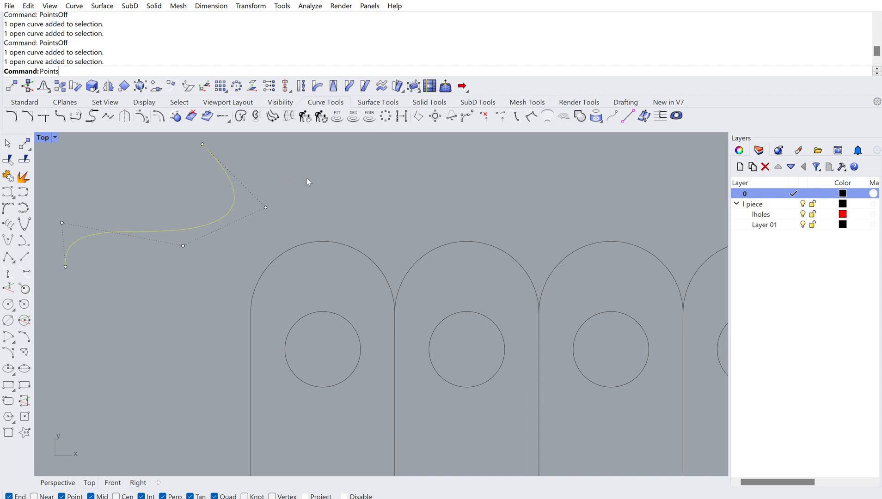
key("Return")
key("Escape")
left_click(330, 179)
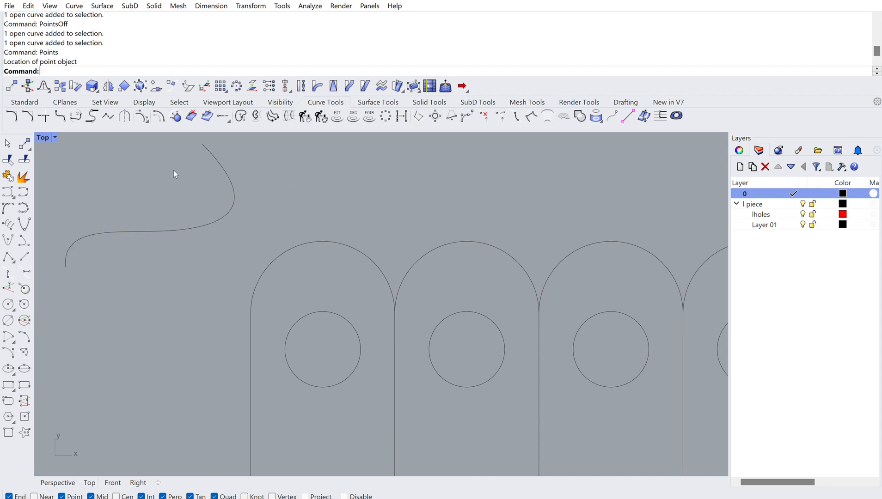
- Refine the freeform curve by moving the second and fourth of its five control points inward
left_click(235, 190)
left_click_drag(266, 207, 234, 183)
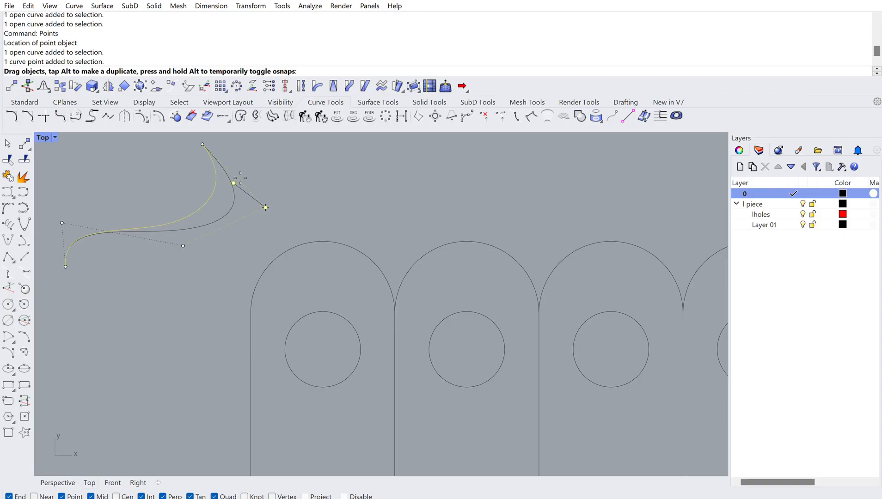
left_click_drag(62, 223, 111, 212)
- Check the outer outline's control points and run PointsOff to hide any displayed points
left_click(327, 238)
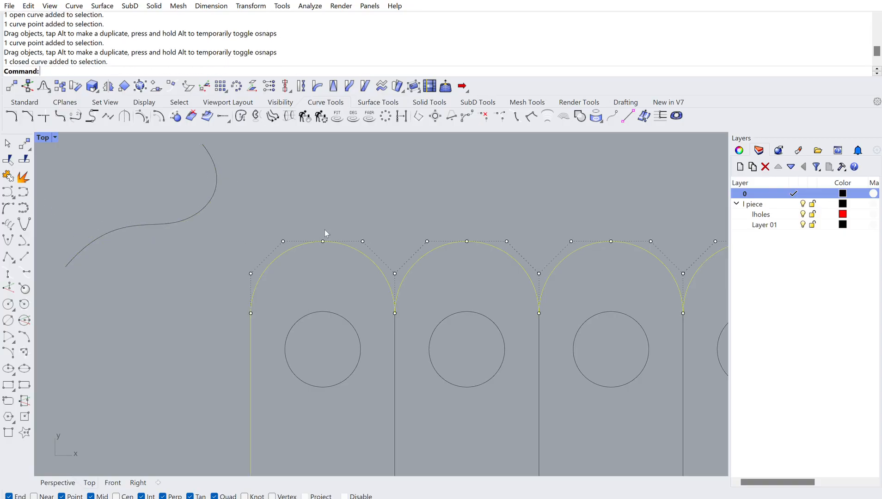
scroll(328, 197, "down", 3)
left_click(271, 253)
scroll(261, 247, "down", 3)
left_click(301, 290)
scroll(320, 203, "down", 3)
type("PointsOff")
key("Return")
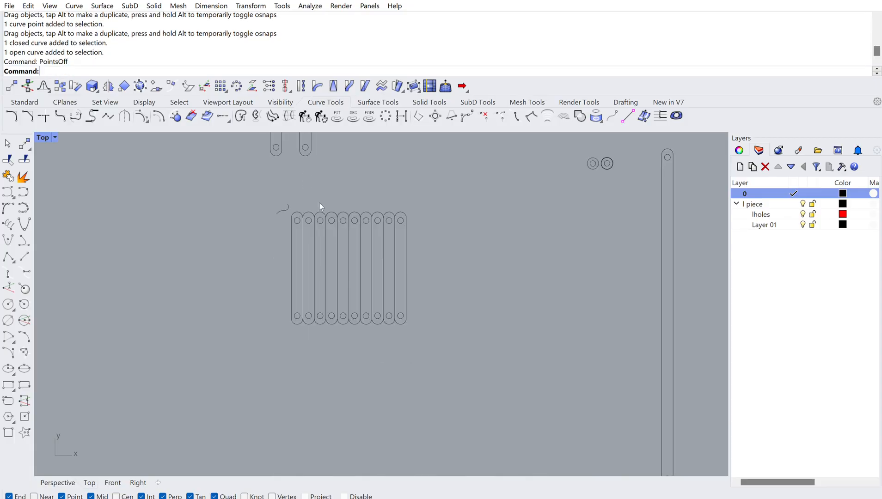
- Check that the dividing line between the first two arrayed bars is a single separate line
left_click(303, 247)
left_click(303, 244)
left_click(303, 238)
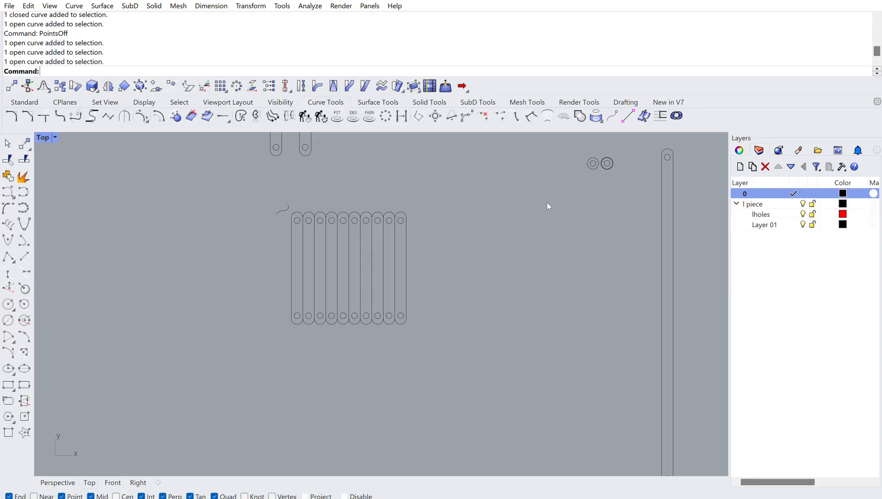
scroll(449, 341, "down", 5)
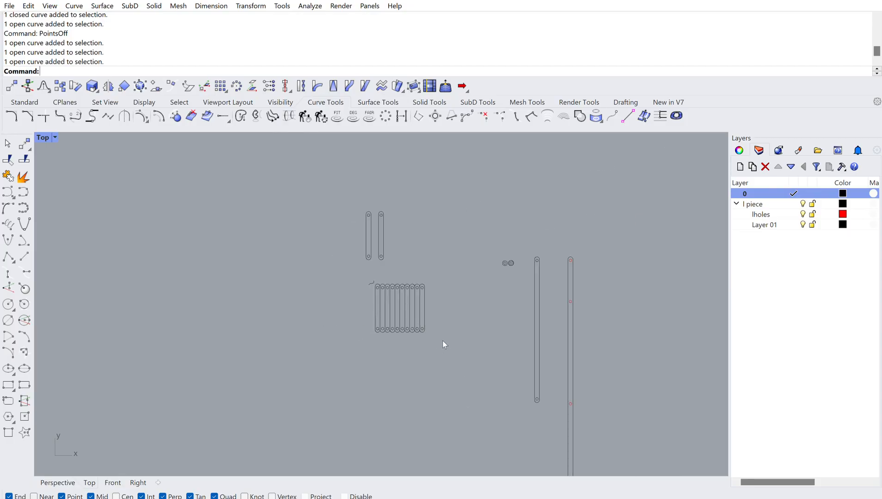